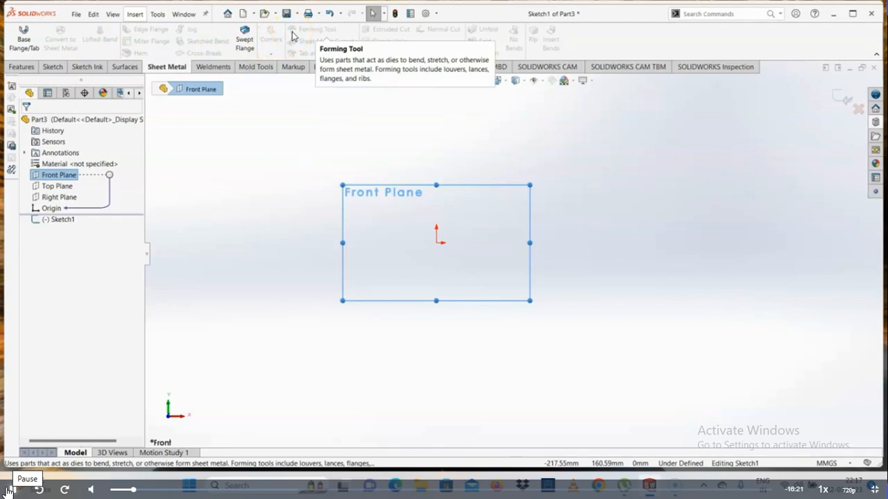
# - Sketch a rectangle about 309 by 95 mm on the Front Plane, starting at the origin and extending below and right of it
pyautogui.click(292, 39)
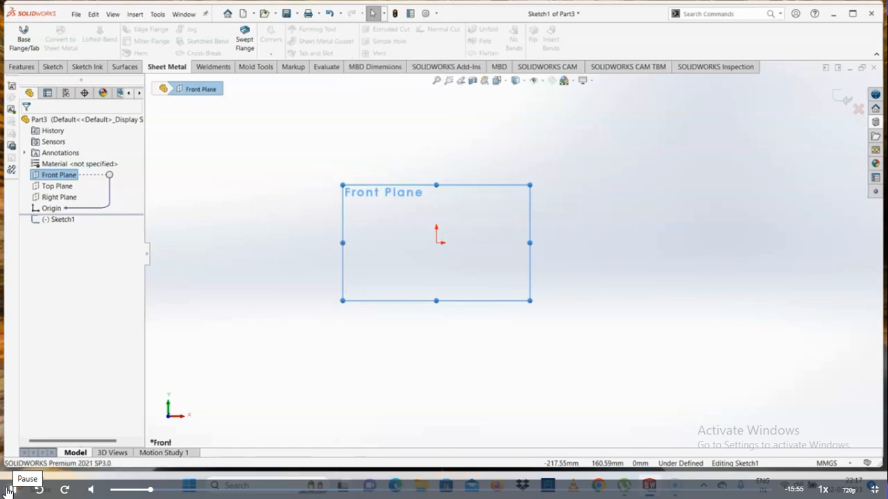
pyautogui.click(53, 67)
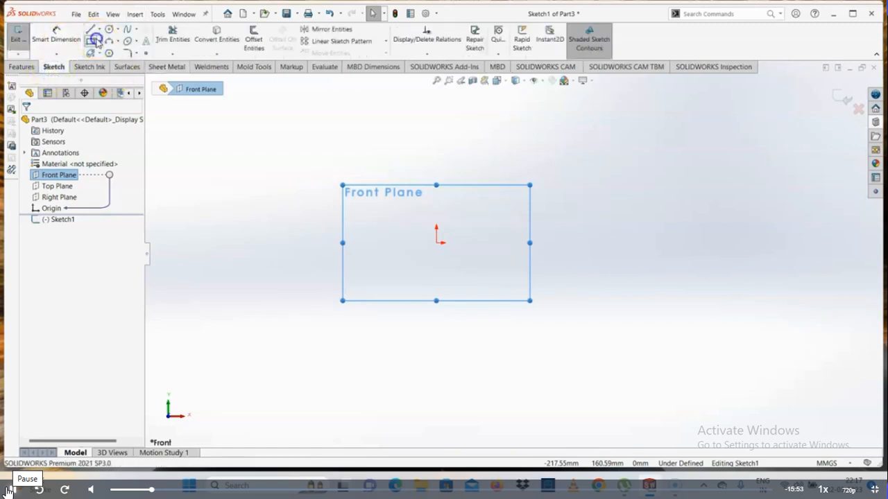
pyautogui.click(91, 41)
pyautogui.click(436, 244)
pyautogui.click(746, 356)
pyautogui.rightClick(748, 355)
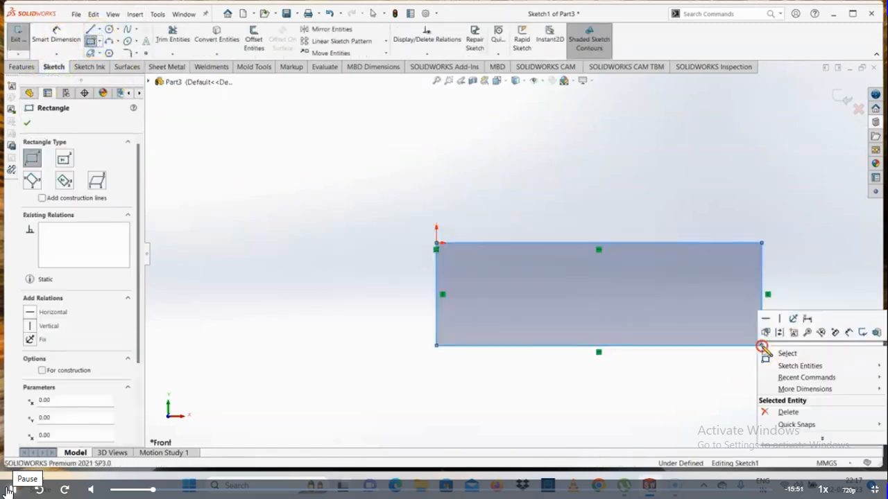
pyautogui.click(786, 354)
pyautogui.press('f')
# - Dimension the rectangle to 300 mm wide and 300 mm high
pyautogui.click(56, 35)
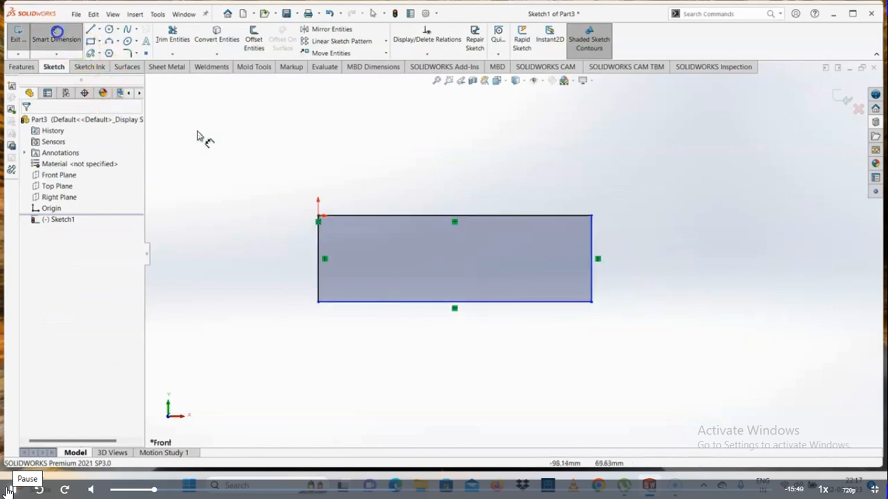
pyautogui.click(430, 217)
pyautogui.click(428, 179)
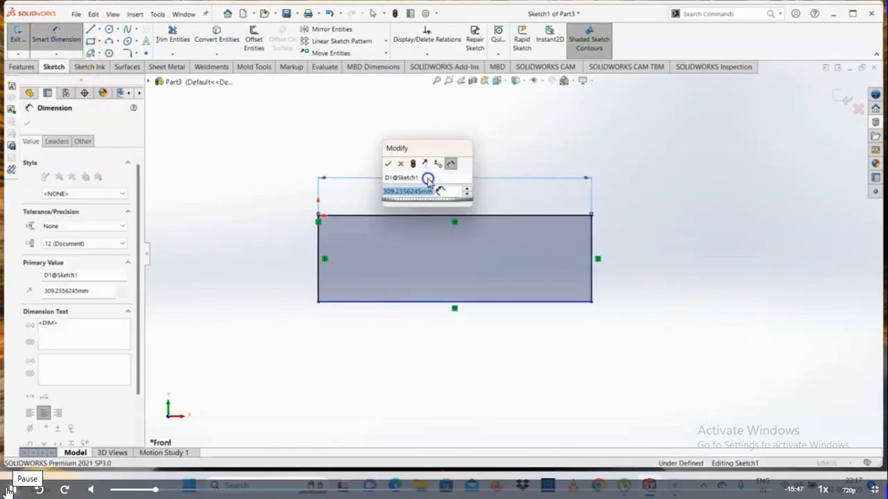
pyautogui.write('300')
pyautogui.press('Return')
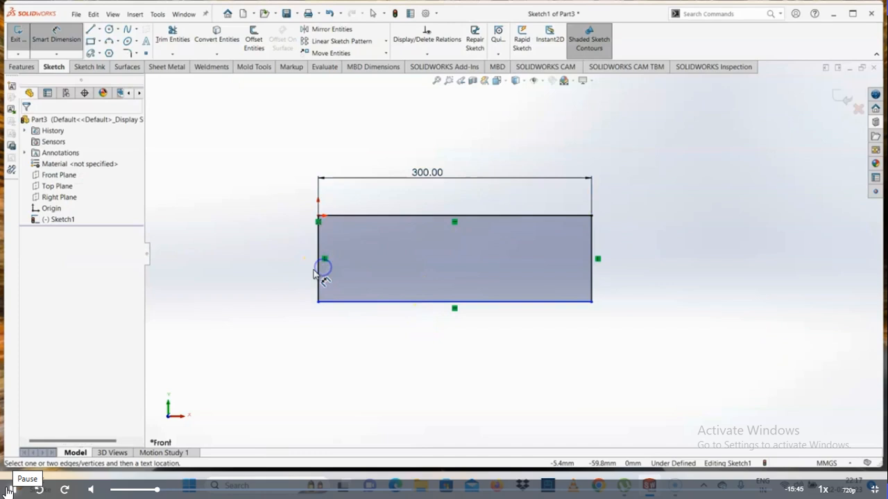
pyautogui.click(317, 270)
pyautogui.click(289, 270)
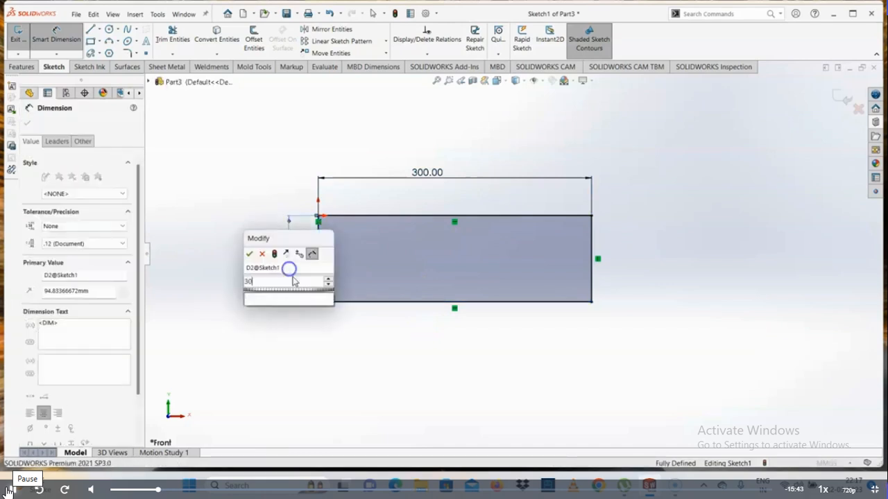
pyautogui.write('300')
pyautogui.press('Return')
pyautogui.click(587, 264)
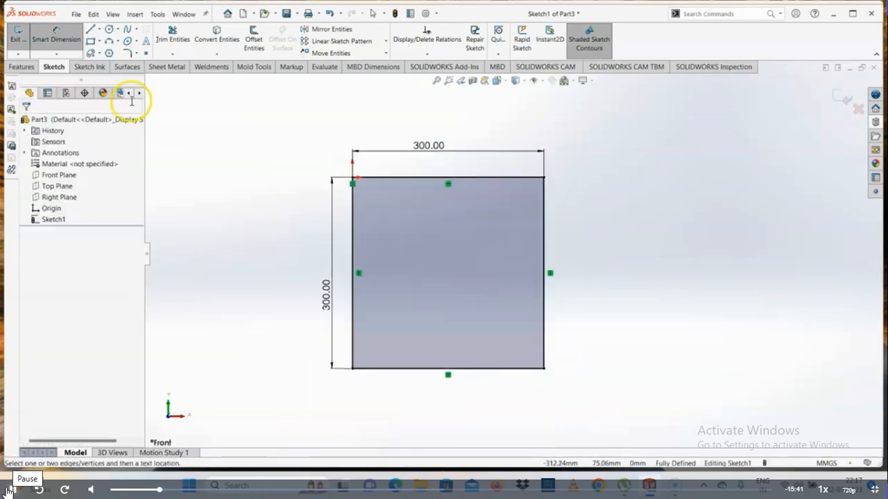
# - Create a 2 mm thick base flange from the square sketch and assign Plain Carbon Steel as the part's material
pyautogui.click(166, 67)
pyautogui.click(24, 42)
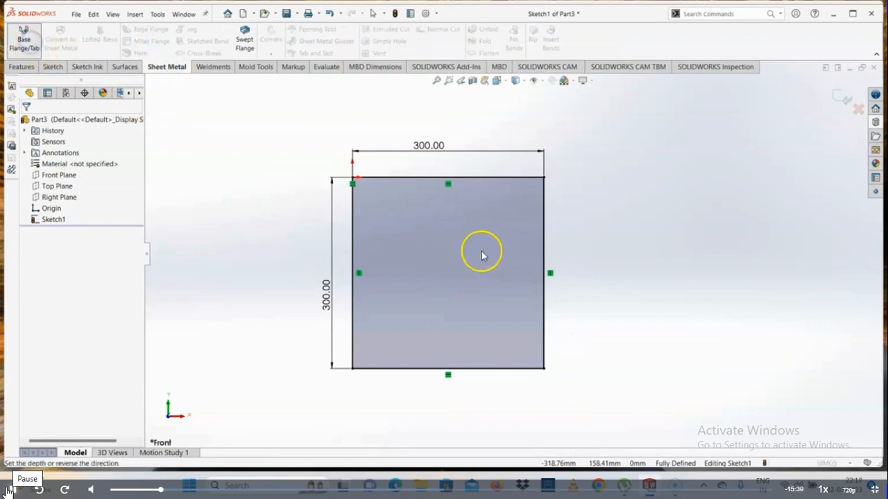
pyautogui.click(26, 123)
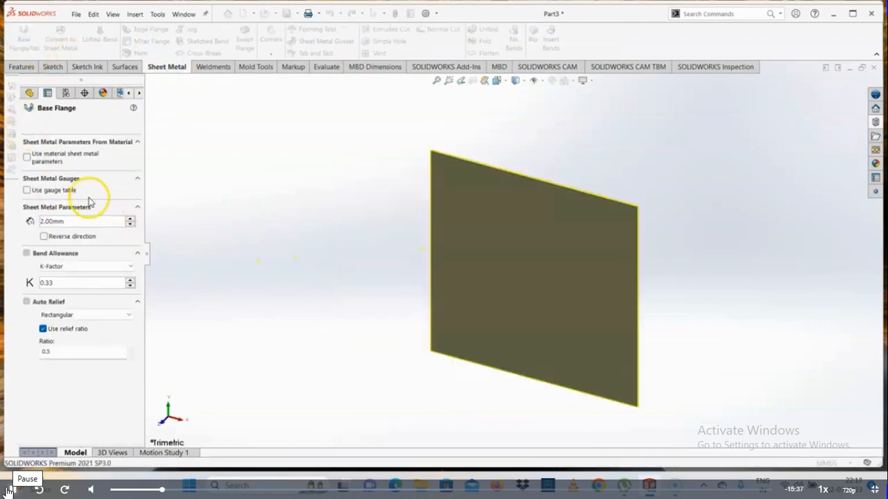
pyautogui.rightClick(48, 186)
pyautogui.click(84, 216)
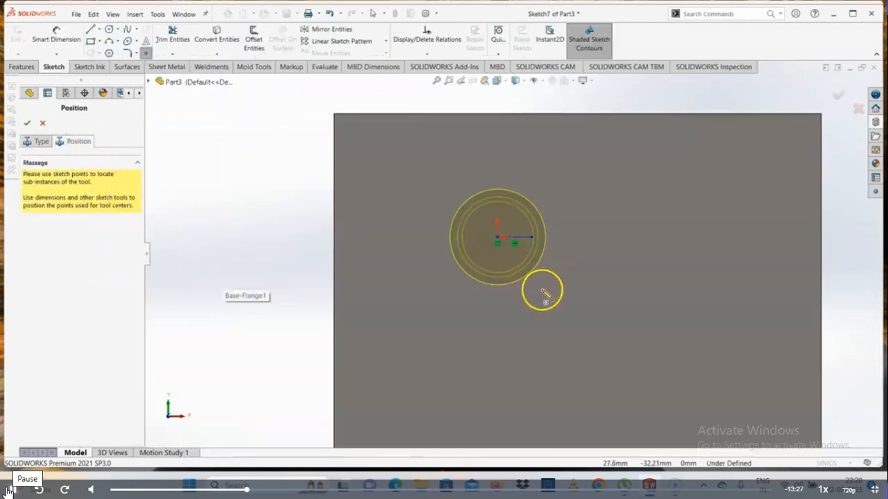
# - Dimension the circular emboss centre 100 mm from the plate's left edge
pyautogui.scroll(3, 541, 291)
pyautogui.click(48, 38)
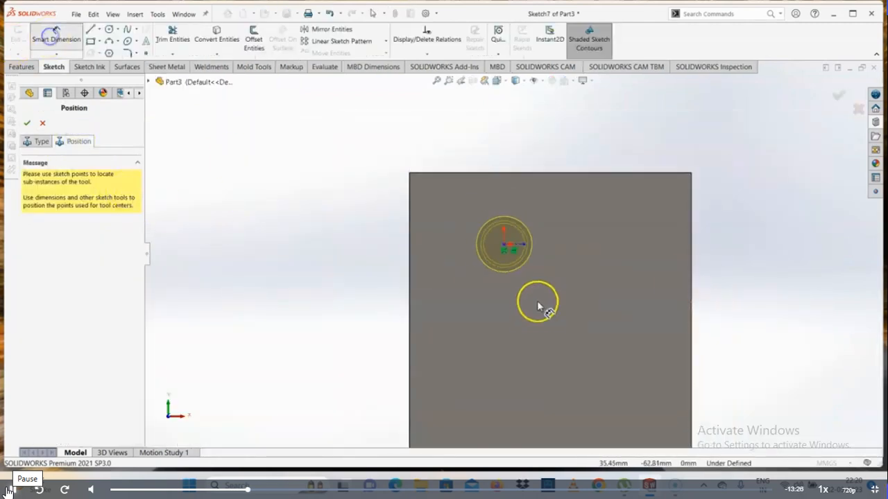
pyautogui.click(506, 244)
pyautogui.click(410, 284)
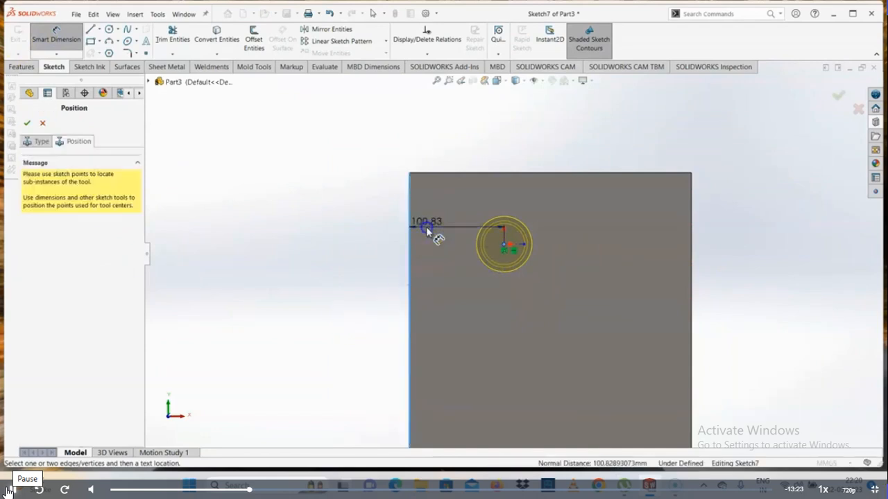
pyautogui.click(427, 228)
pyautogui.write('100')
pyautogui.press('Return')
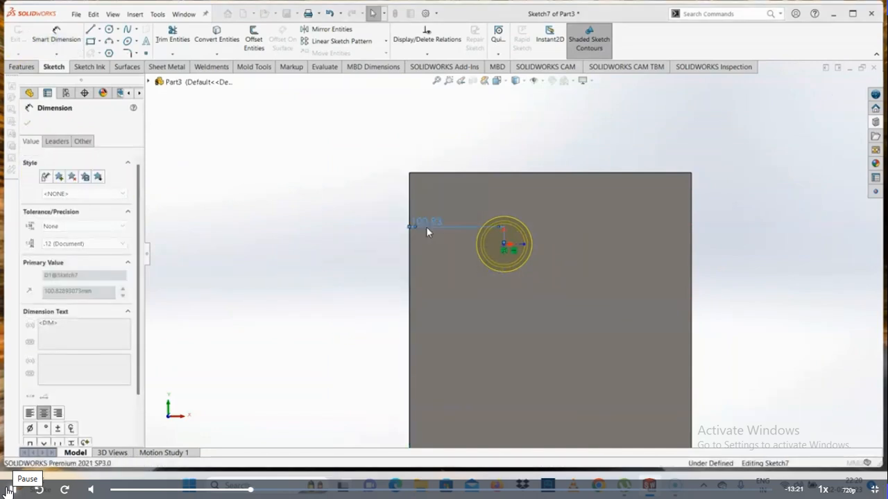
# - Dimension the circular emboss centre 50 mm from the plate's upper edge and finish the forming tool feature
pyautogui.scroll(-3, 551, 232)
pyautogui.click(461, 267)
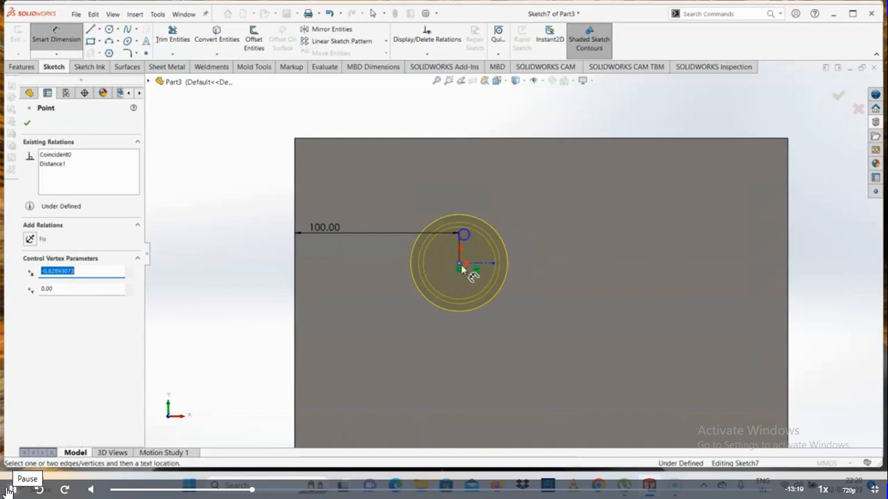
pyautogui.click(469, 144)
pyautogui.click(353, 192)
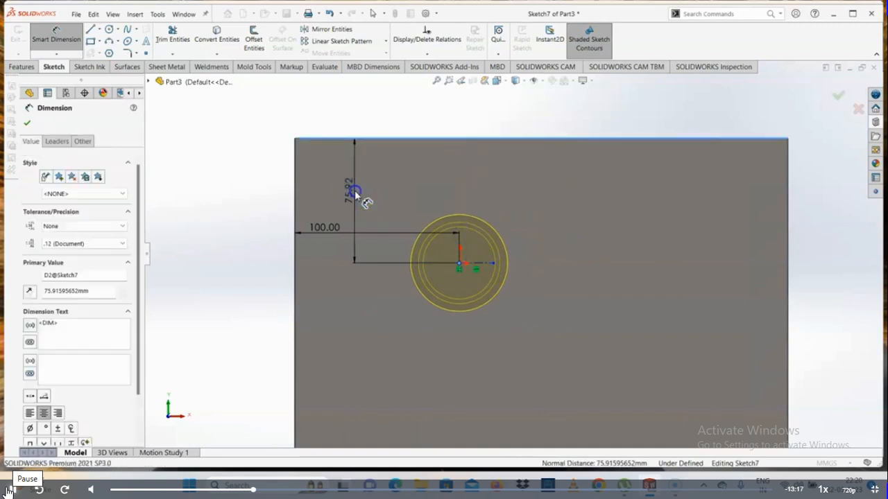
pyautogui.press('Return')
pyautogui.click(251, 242)
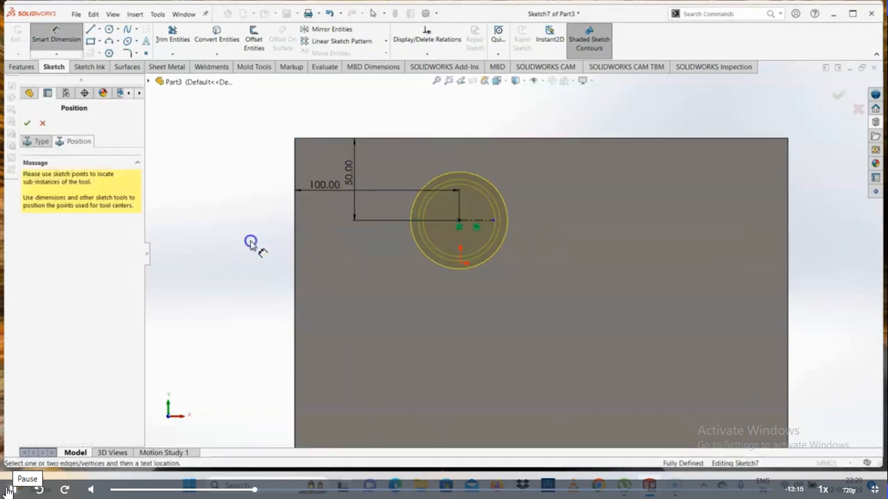
pyautogui.click(27, 121)
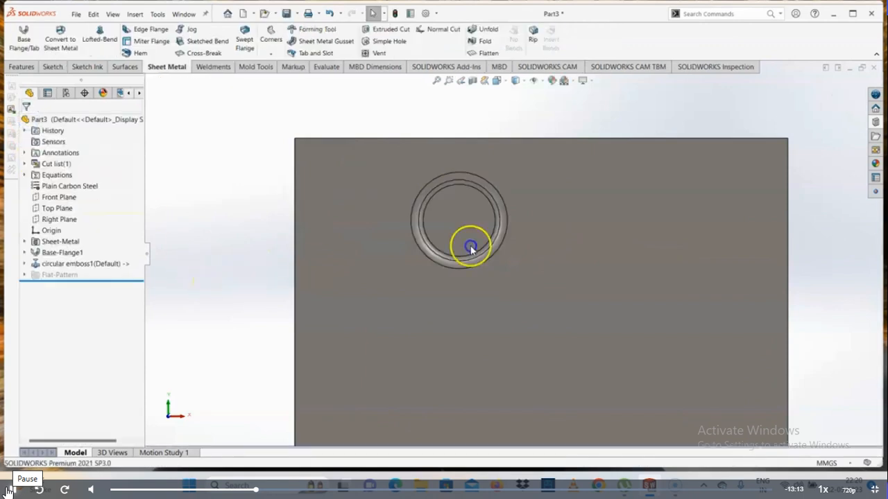
# - Place the drafted rectangular emboss forming tool from the Design Library on the plate's face, right of the centre, and finish the feature
pyautogui.moveTo(470, 248); pyautogui.dragTo(521, 367, button='middle')
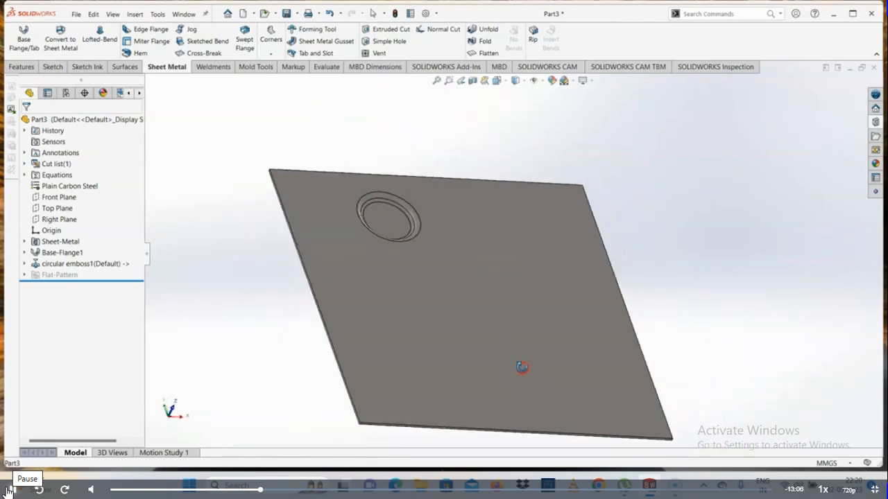
pyautogui.click(875, 123)
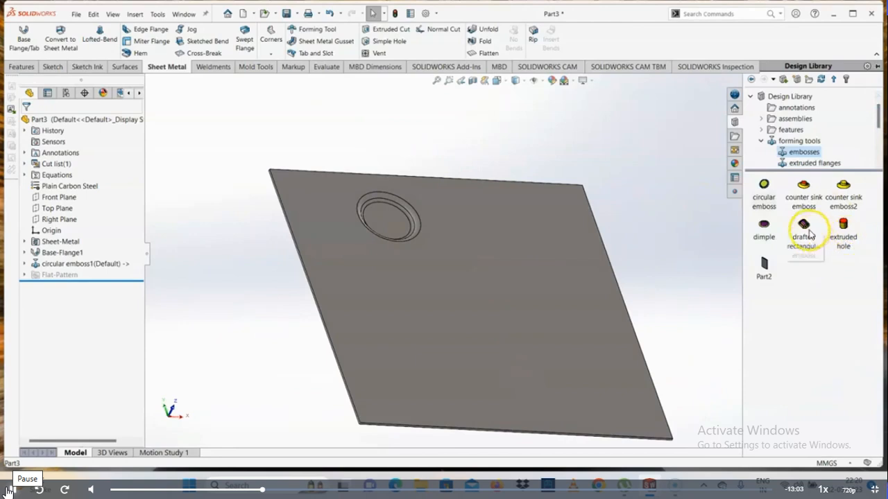
pyautogui.moveTo(809, 236); pyautogui.dragTo(531, 309)
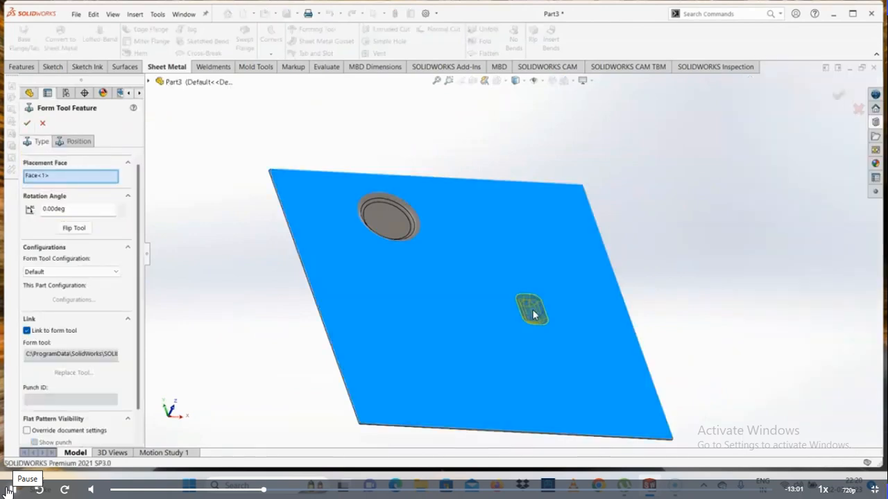
pyautogui.moveTo(533, 314); pyautogui.dragTo(540, 341, button='middle')
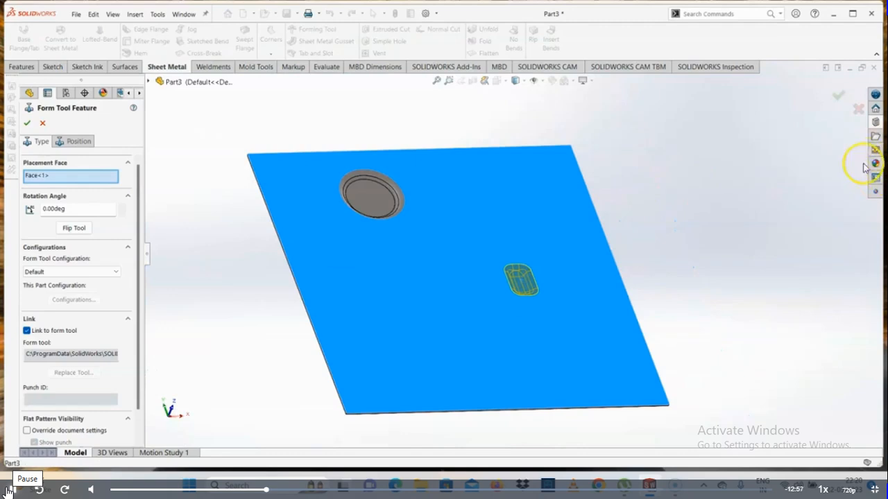
pyautogui.click(875, 123)
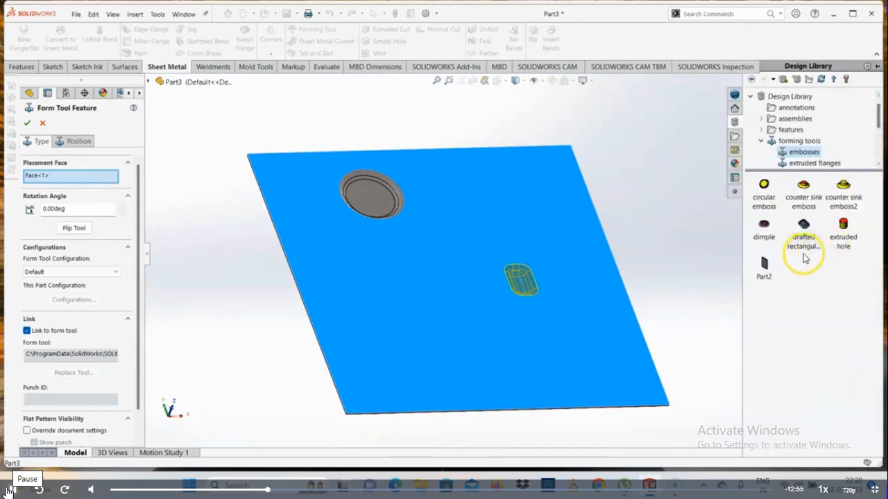
pyautogui.moveTo(788, 241); pyautogui.dragTo(421, 308)
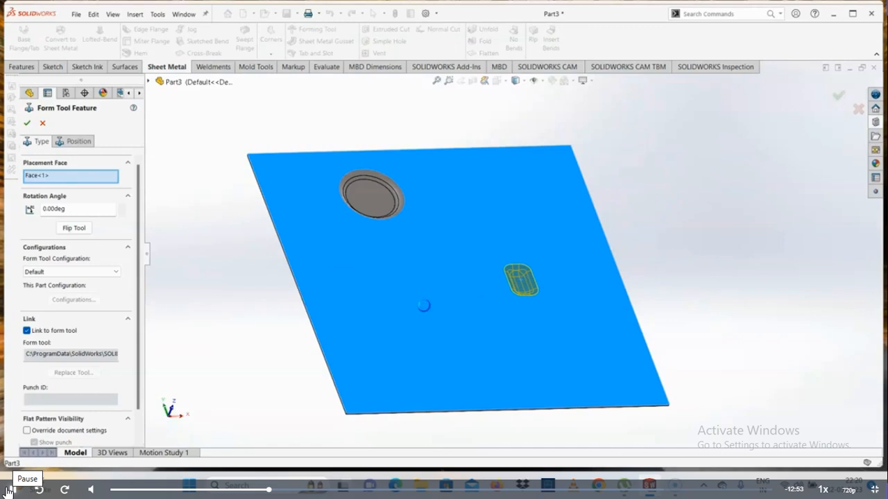
pyautogui.click(511, 242)
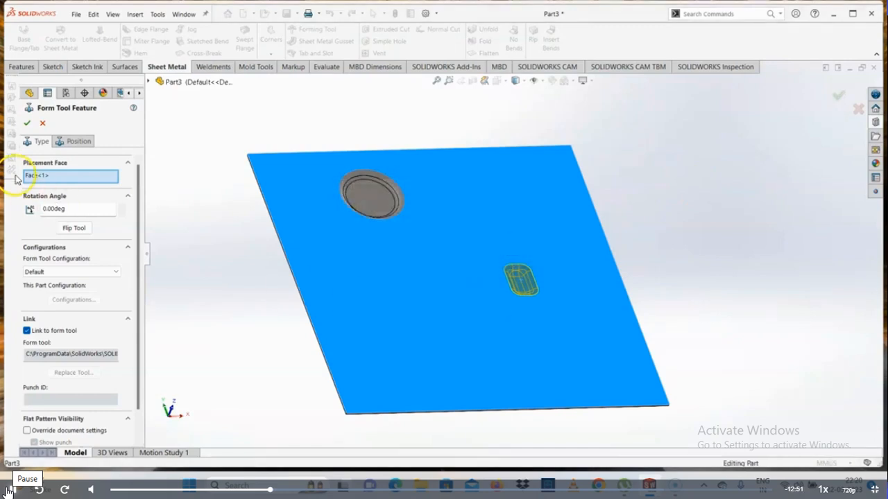
pyautogui.click(29, 125)
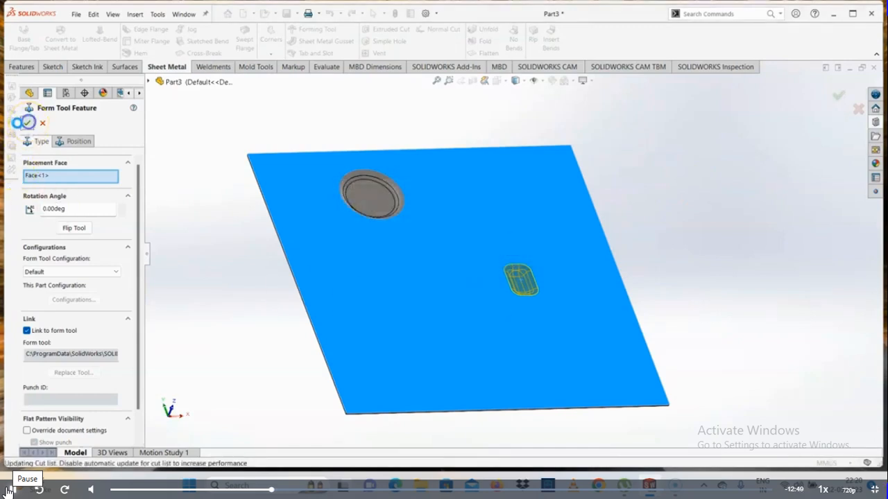
pyautogui.moveTo(434, 261); pyautogui.dragTo(490, 280, button='middle')
pyautogui.scroll(-4, 534, 309)
pyautogui.moveTo(524, 312)
pyautogui.mouseDown(button='middle')
pyautogui.moveTo(520, 142)
pyautogui.moveTo(532, 301)
pyautogui.moveTo(514, 309)
pyautogui.mouseUp(button='middle')
pyautogui.scroll(6, 530, 297)
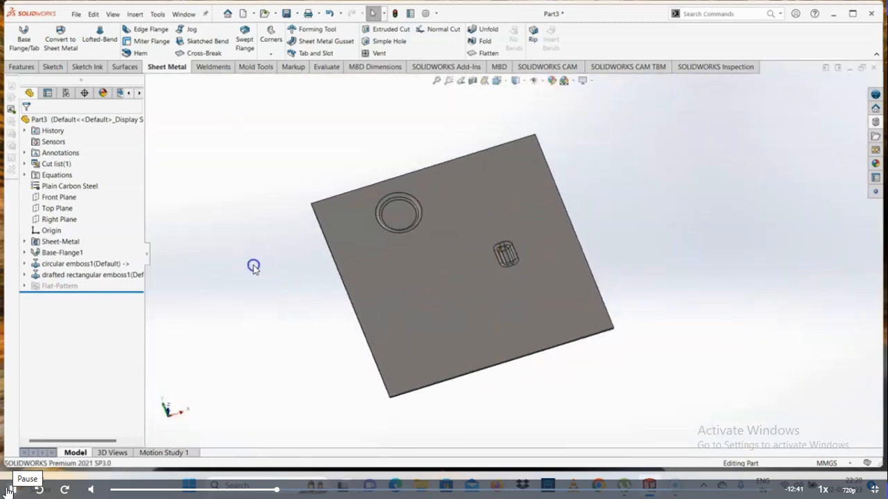
# - Delete the circular emboss, drafted rectangular emboss and base flange features from the part
pyautogui.click(75, 267)
pyautogui.press('Delete')
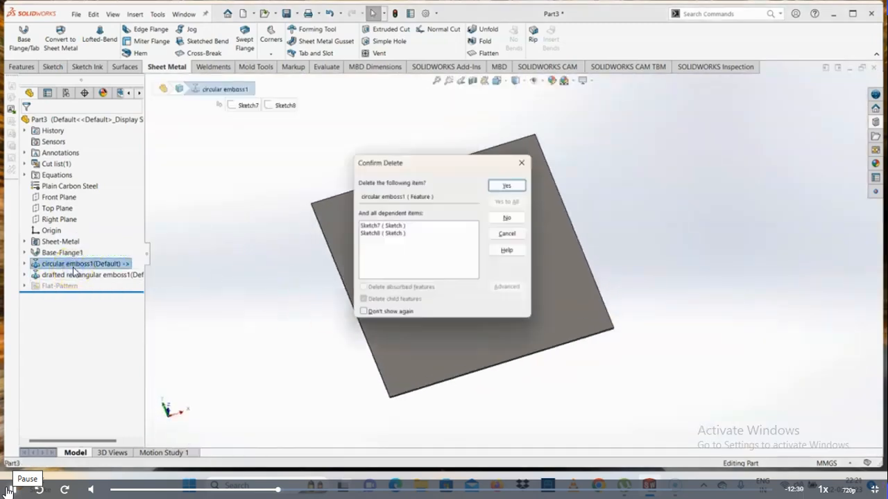
pyautogui.press('Return')
pyautogui.click(78, 268)
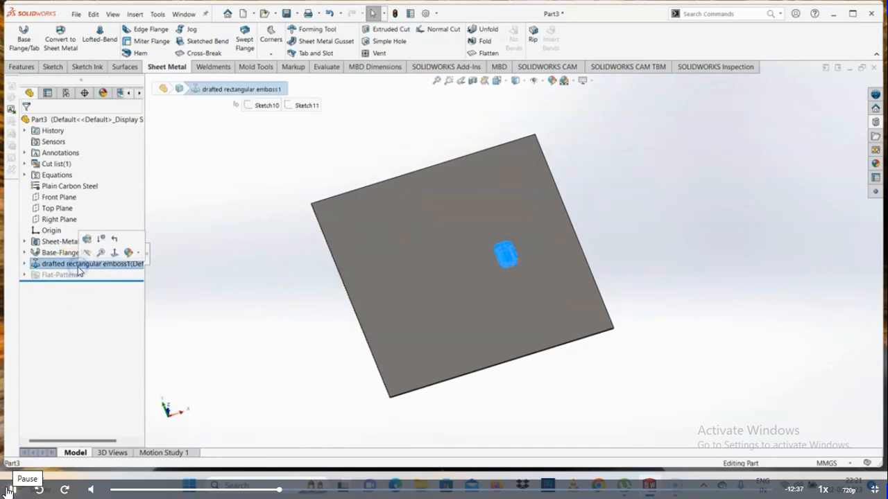
pyautogui.press('Delete')
pyautogui.press('Return')
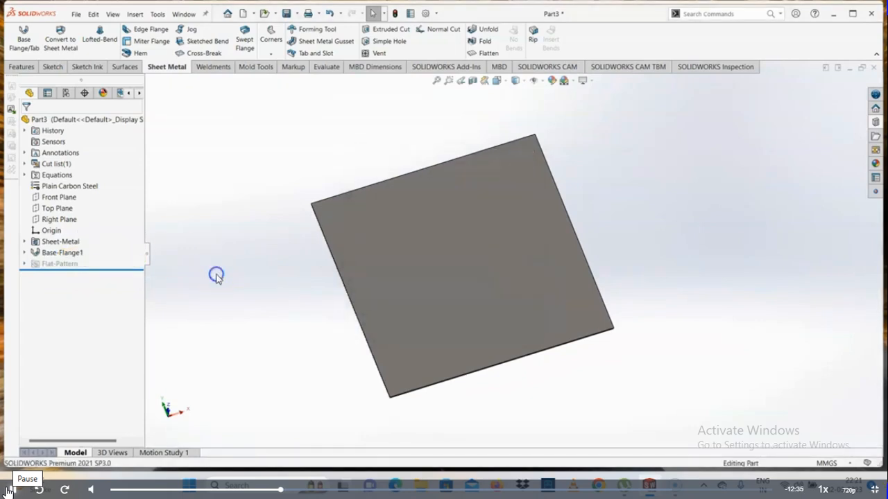
pyautogui.click(68, 253)
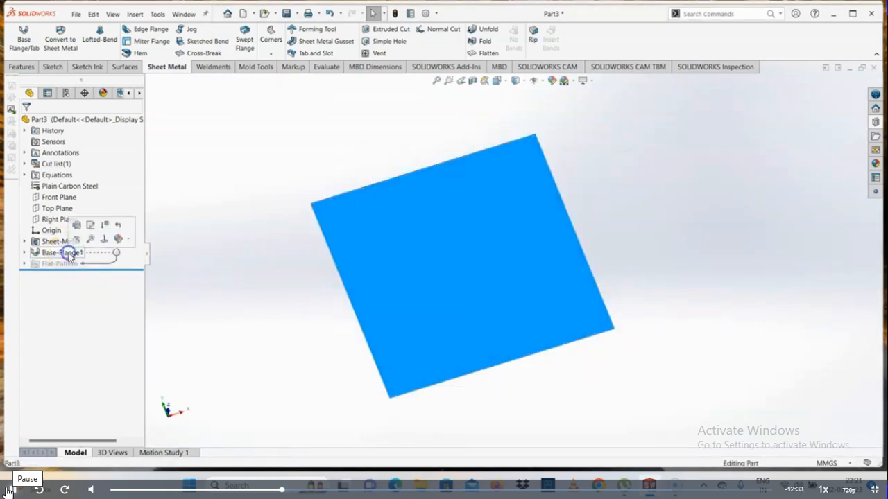
pyautogui.press('Delete')
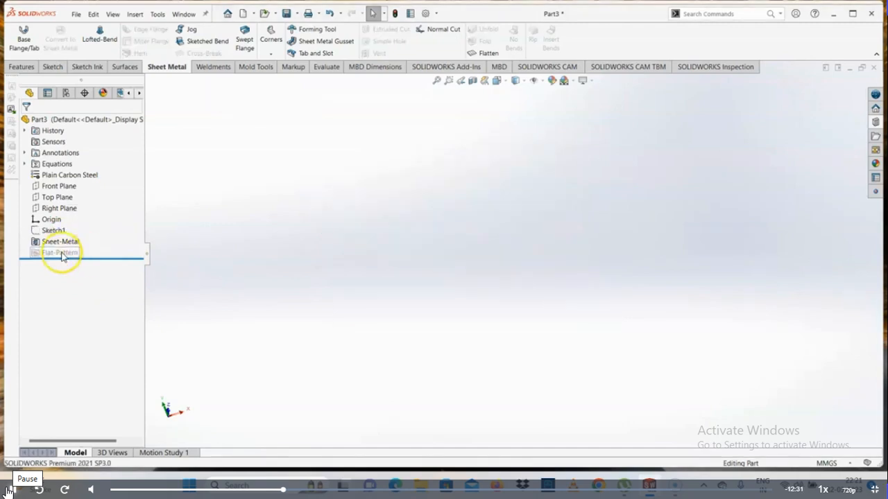
# - Start a new sketch on the Front Plane and draw a rectangle from the origin, extending up and to the right
pyautogui.click(57, 186)
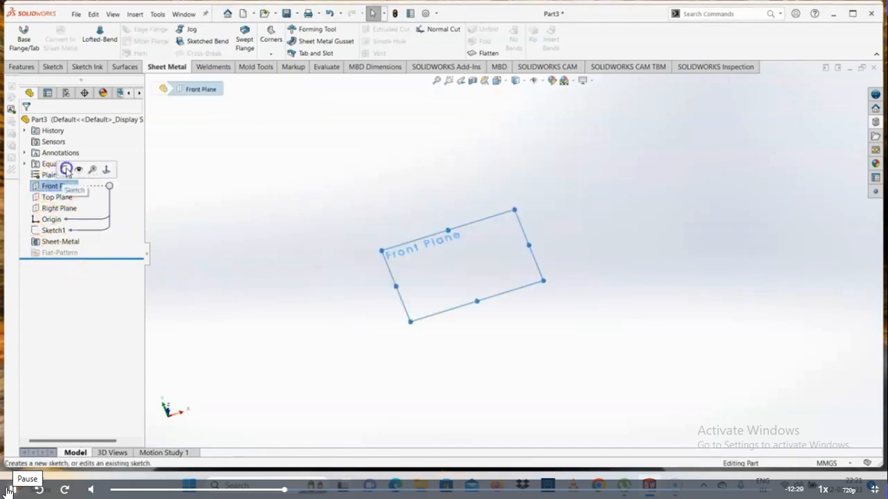
pyautogui.click(65, 169)
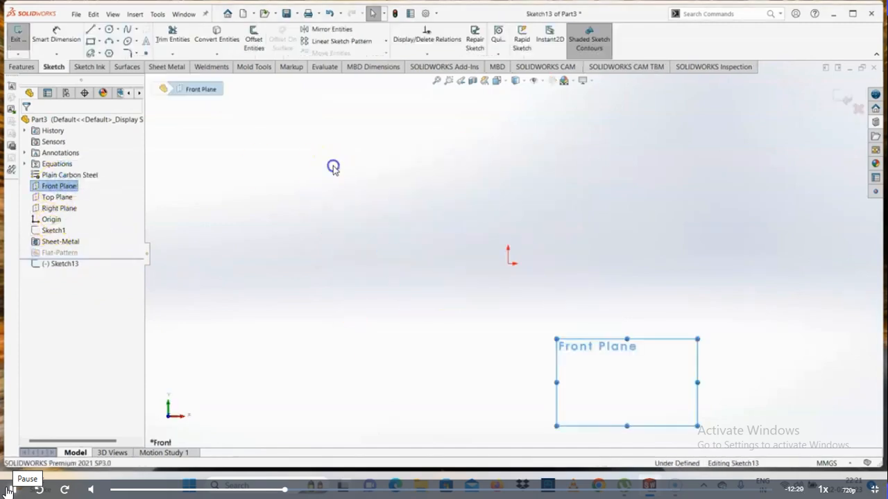
pyautogui.click(90, 42)
pyautogui.moveTo(399, 253)
pyautogui.mouseDown()
pyautogui.moveTo(634, 190)
pyautogui.moveTo(635, 140)
pyautogui.mouseUp()
pyautogui.rightClick(636, 141)
pyautogui.click(650, 146)
pyautogui.scroll(2, 651, 174)
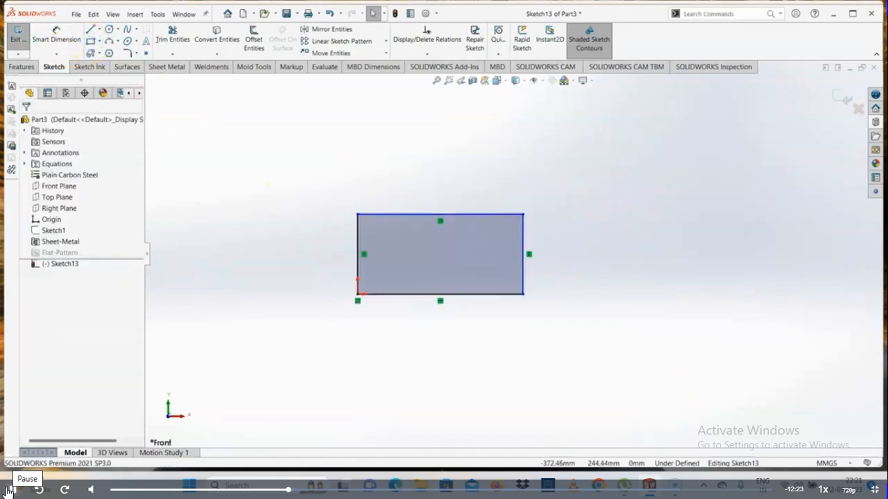
# - Dimension the rectangle to a height of 500 mm and a width of 500 mm
pyautogui.click(28, 68)
pyautogui.click(55, 68)
pyautogui.click(55, 35)
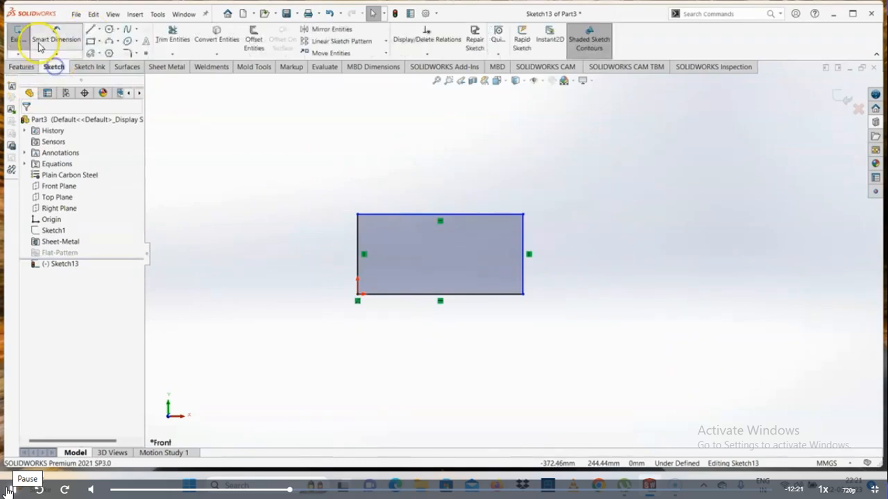
pyautogui.click(357, 254)
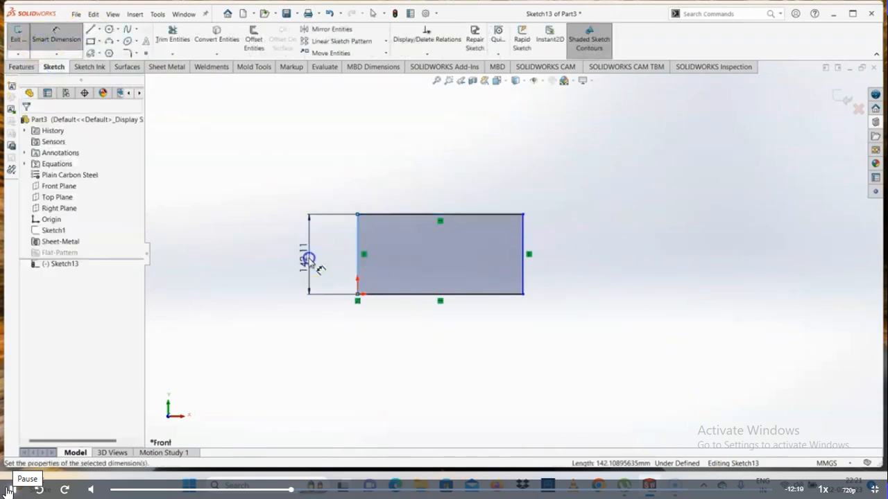
pyautogui.click(308, 258)
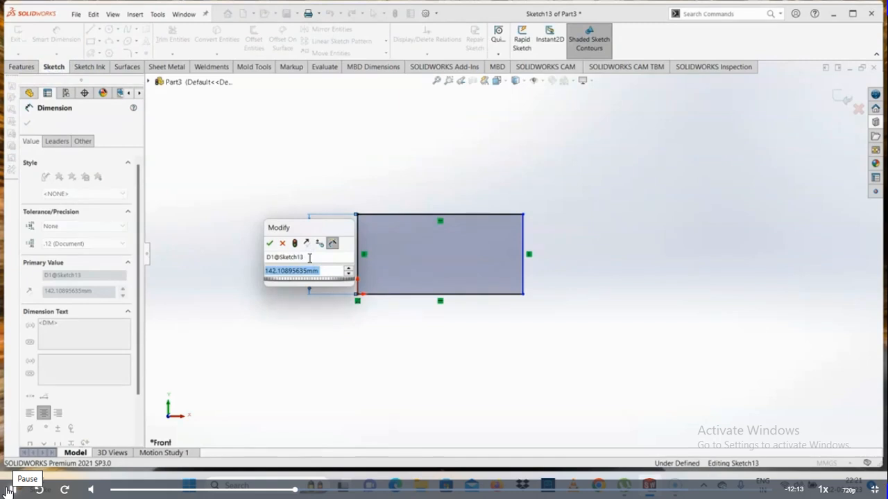
pyautogui.write('500')
pyautogui.press('Return')
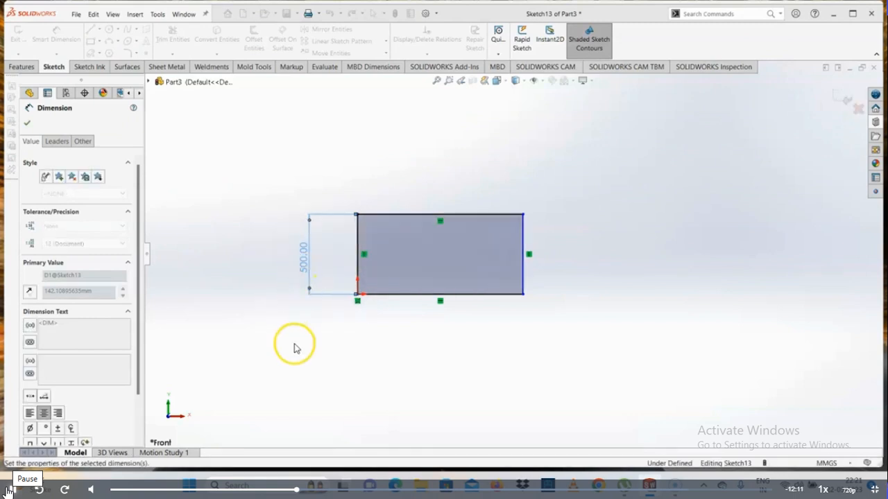
pyautogui.click(412, 296)
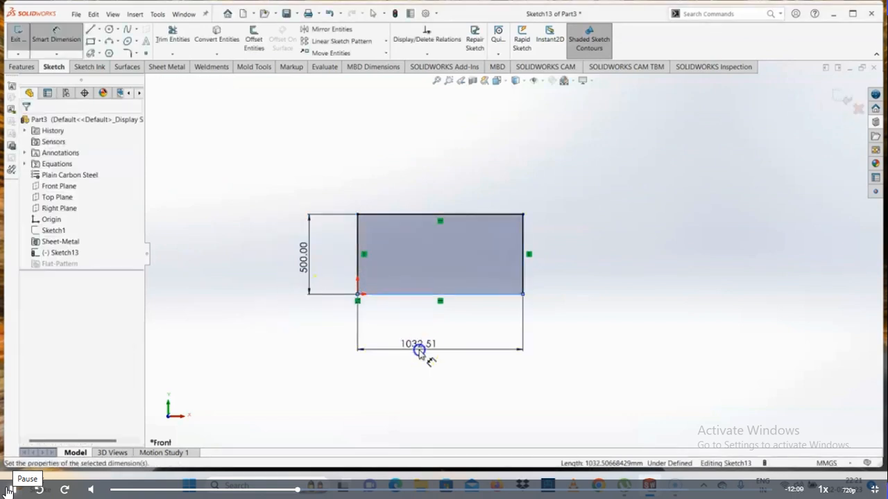
pyautogui.click(419, 351)
pyautogui.write('500')
pyautogui.press('Return')
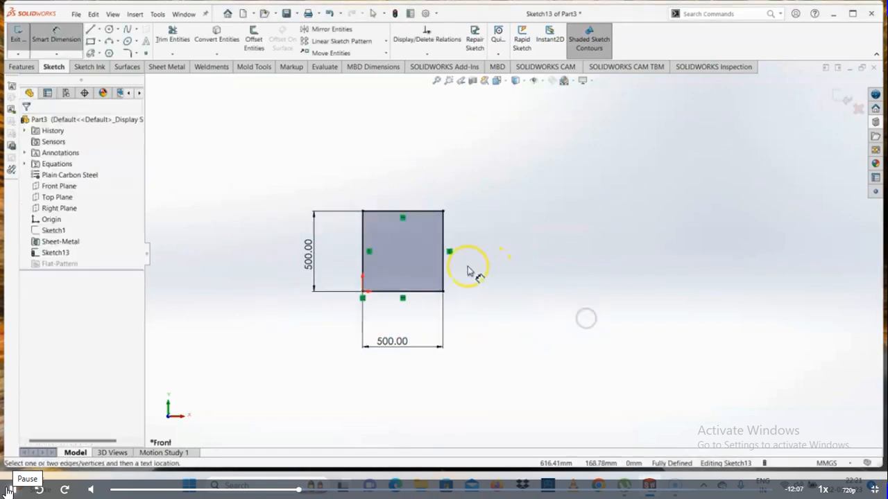
# - Extrude the square profile as a 10 mm thick blind boss
pyautogui.click(22, 66)
pyautogui.click(20, 39)
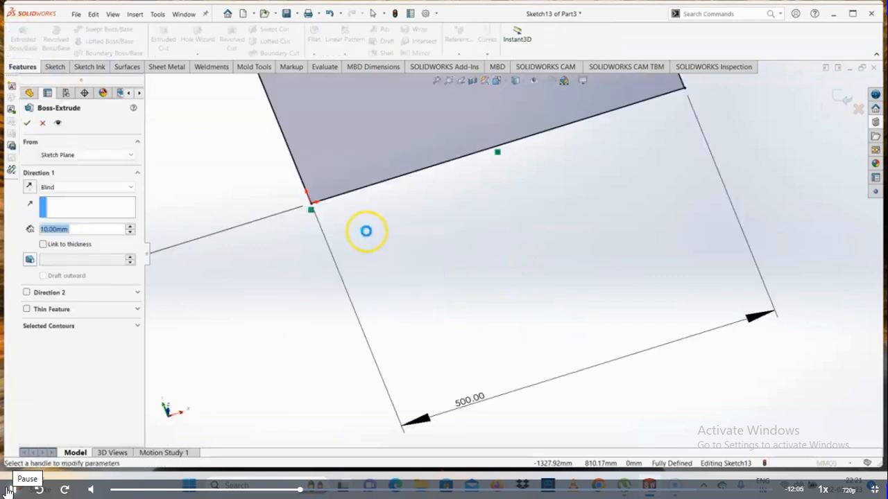
pyautogui.click(27, 123)
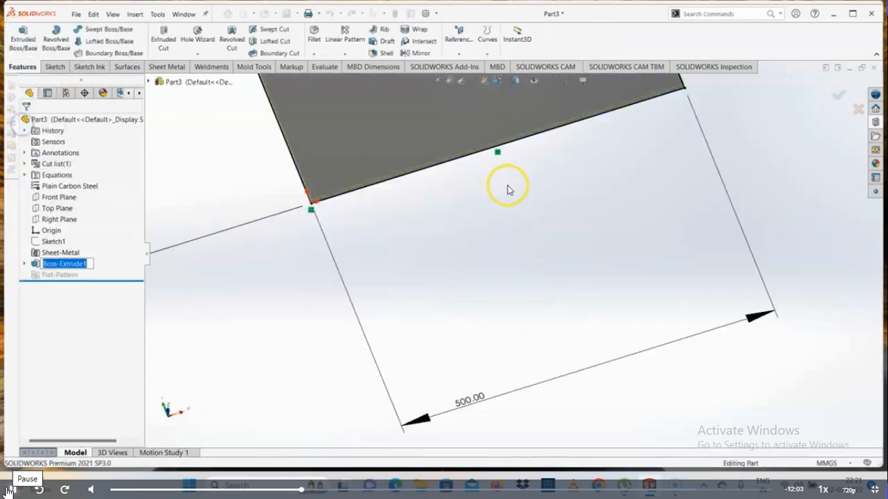
# - Start a sketch on the plate's front face and draw a circle of about 42 mm radius near the upper-left corner
pyautogui.click(502, 174)
pyautogui.click(535, 147)
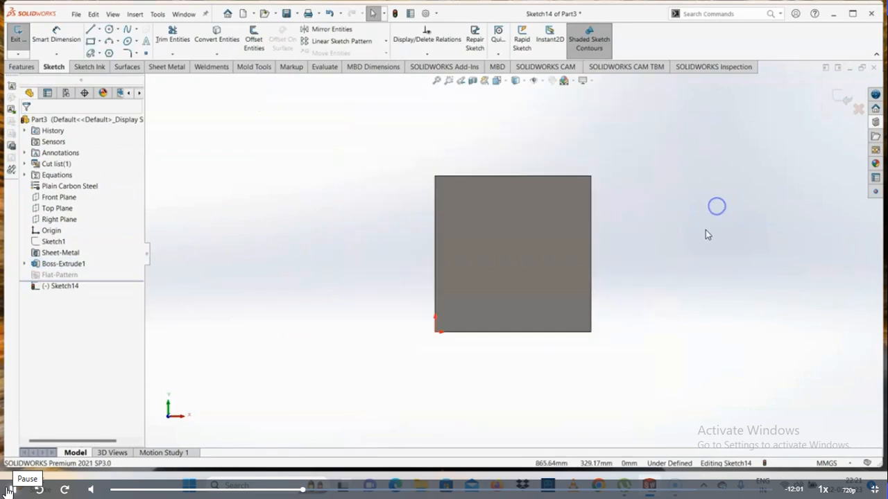
pyautogui.click(113, 31)
pyautogui.click(329, 188)
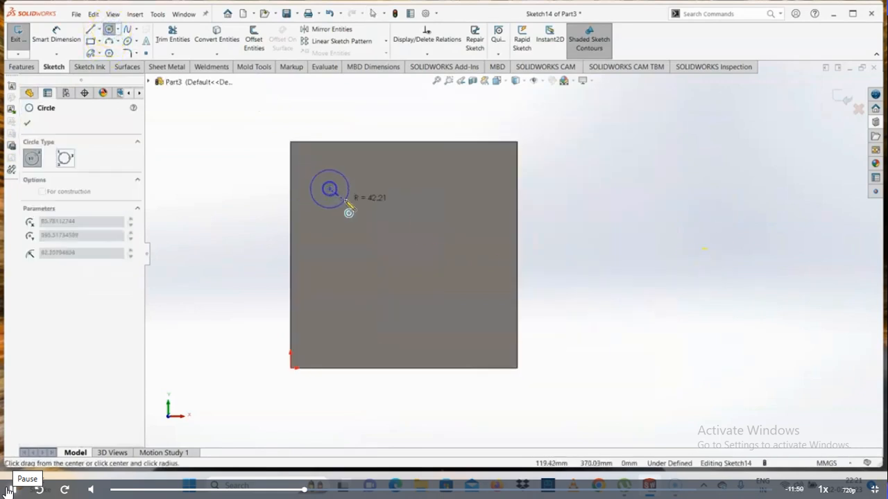
pyautogui.click(345, 201)
pyautogui.click(476, 186)
pyautogui.click(471, 190)
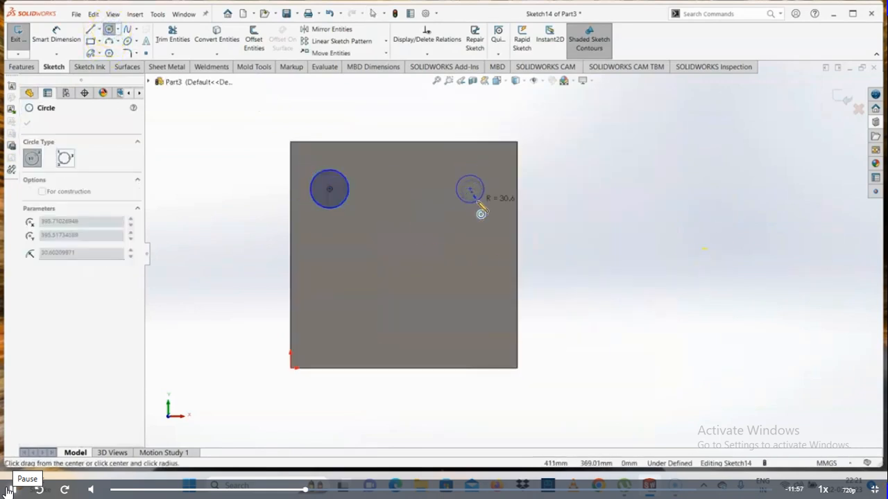
pyautogui.press('Escape')
# - Dimension the circle's centre 100 mm from the plate's left edge and 100 mm from its upper edge
pyautogui.click(57, 34)
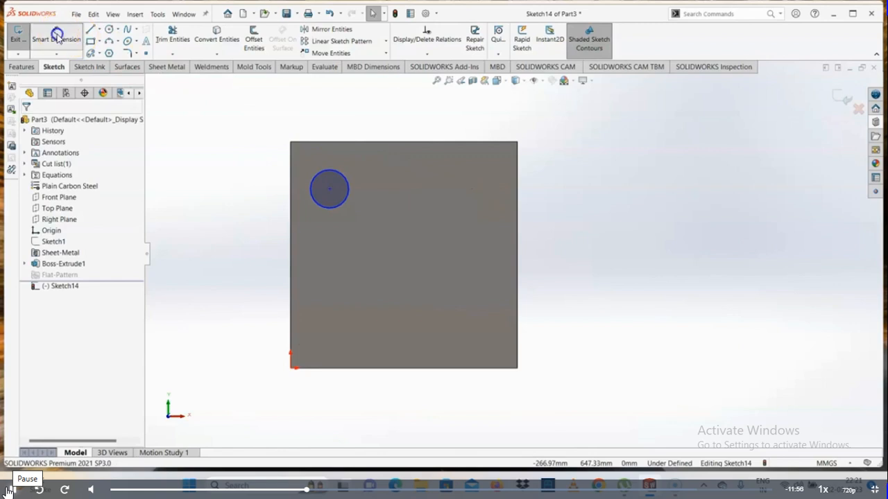
pyautogui.click(329, 189)
pyautogui.click(291, 209)
pyautogui.click(303, 114)
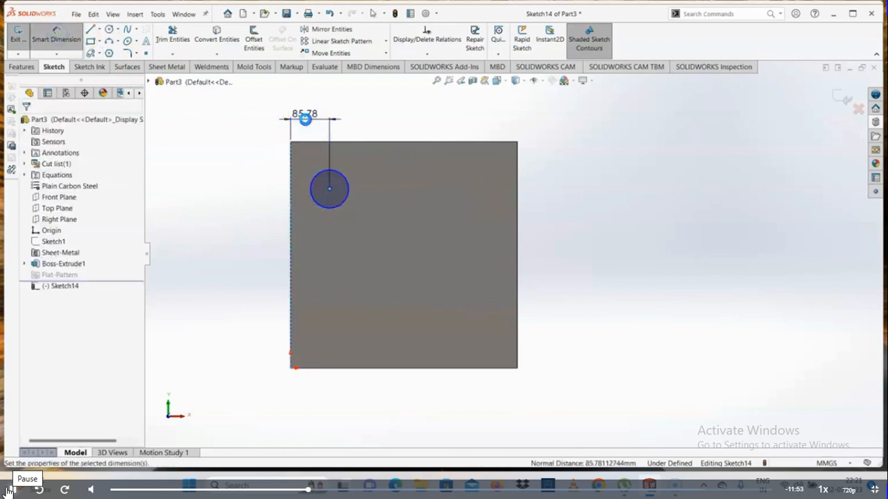
pyautogui.write('100')
pyautogui.press('Return')
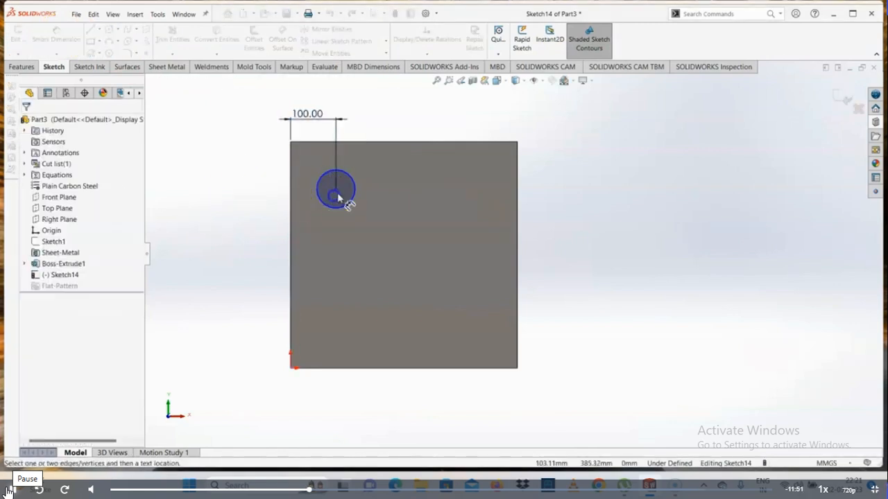
pyautogui.click(335, 187)
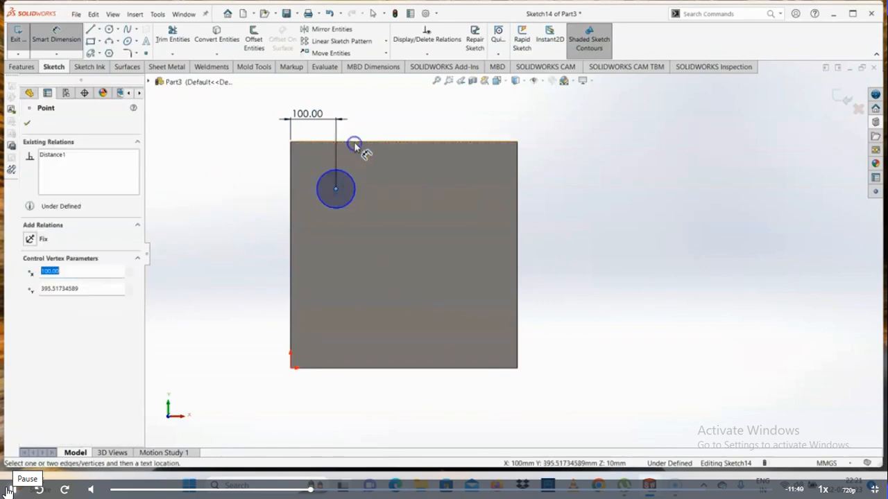
pyautogui.click(290, 168)
pyautogui.click(280, 172)
pyautogui.write('100')
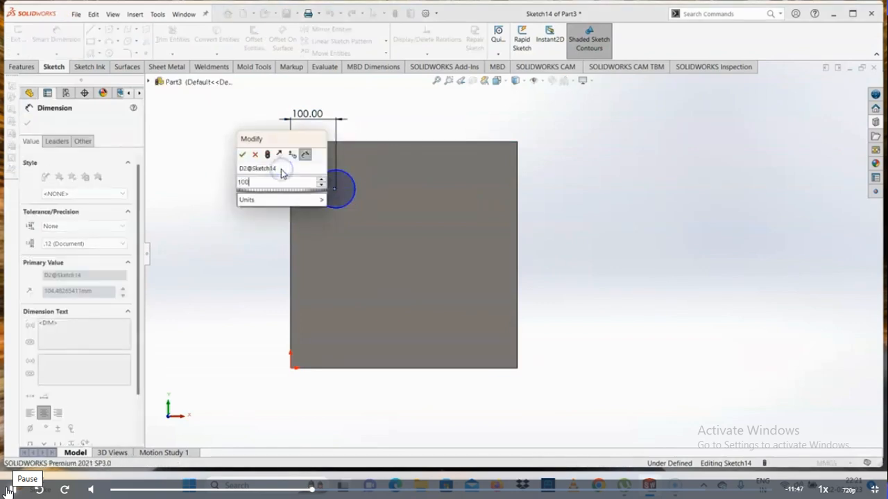
pyautogui.press('Return')
# - Dimension the circle's diameter as 85 mm
pyautogui.click(336, 206)
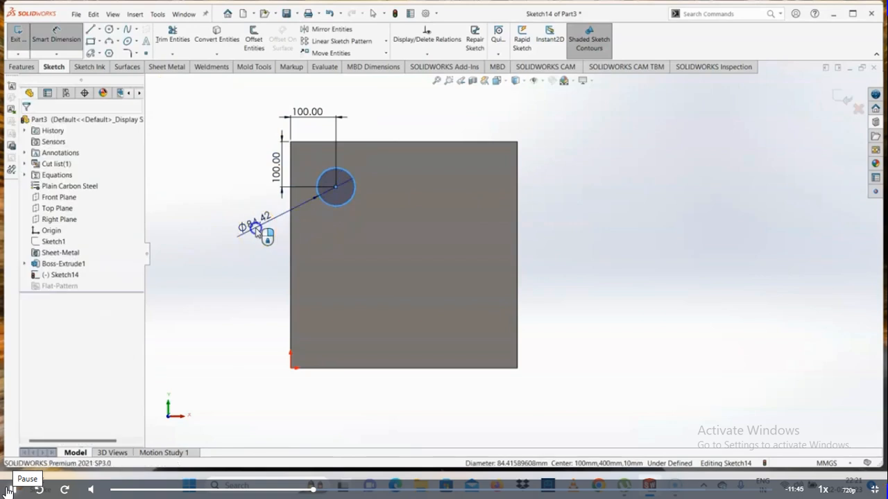
pyautogui.click(255, 229)
pyautogui.write('85')
pyautogui.press('Return')
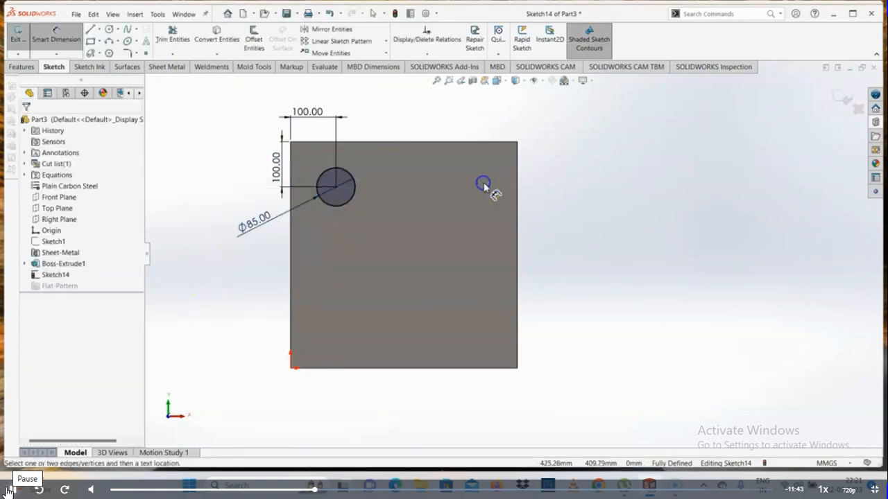
pyautogui.press('Escape')
# - Draw a vertical construction line about 87 mm long upward from the midpoint of the plate's upper edge
pyautogui.click(91, 29)
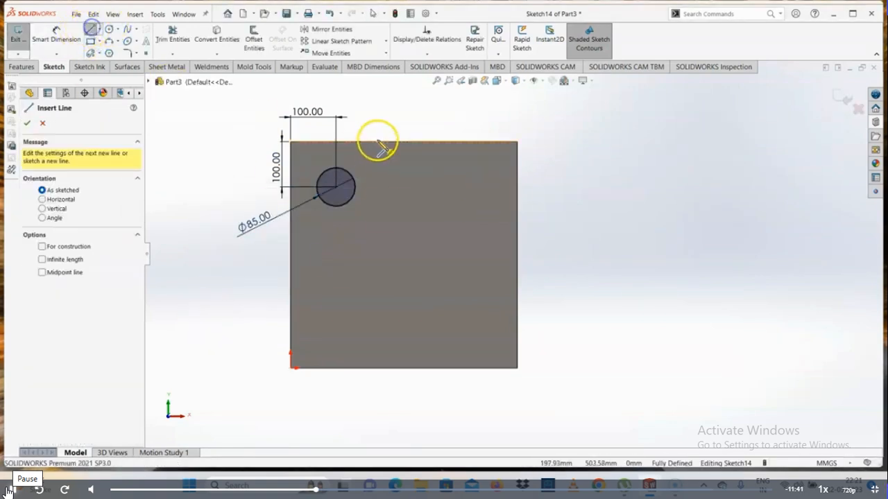
pyautogui.moveTo(404, 143); pyautogui.dragTo(405, 103)
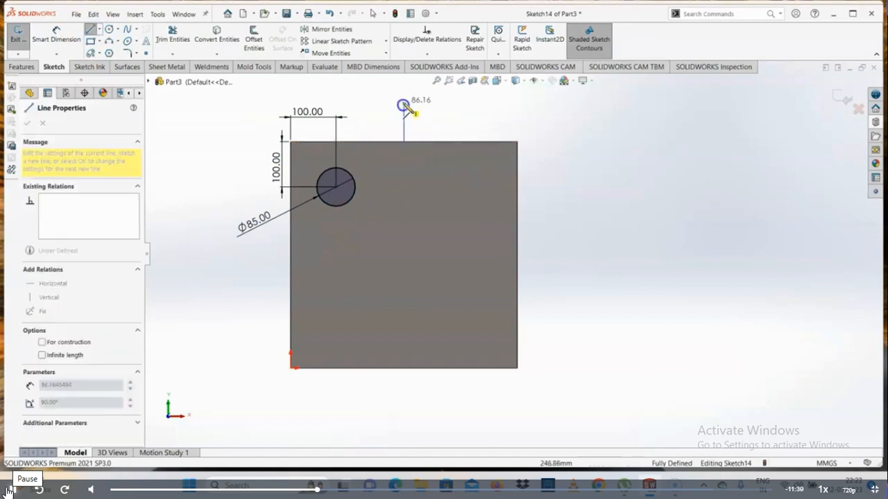
pyautogui.press('Escape')
pyautogui.press('Escape')
pyautogui.click(405, 118)
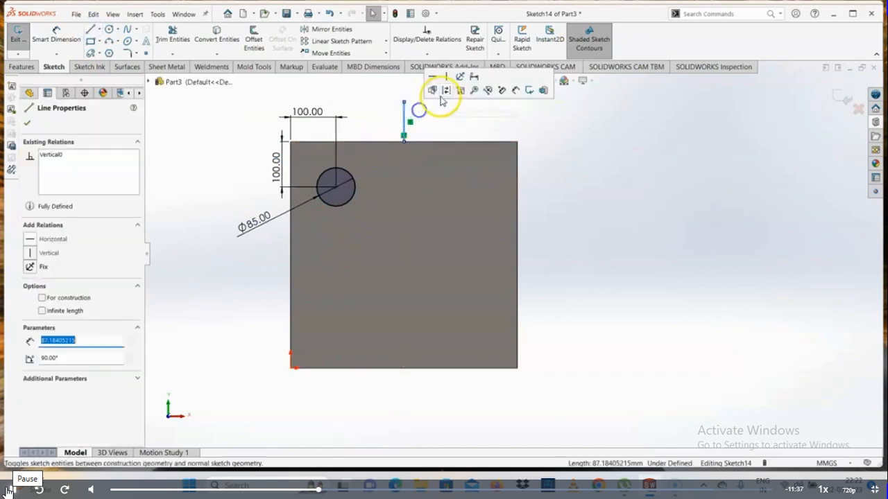
# - Mirror a copy of the 85 mm circle about the vertical construction line
pyautogui.moveTo(373, 129); pyautogui.dragTo(310, 224)
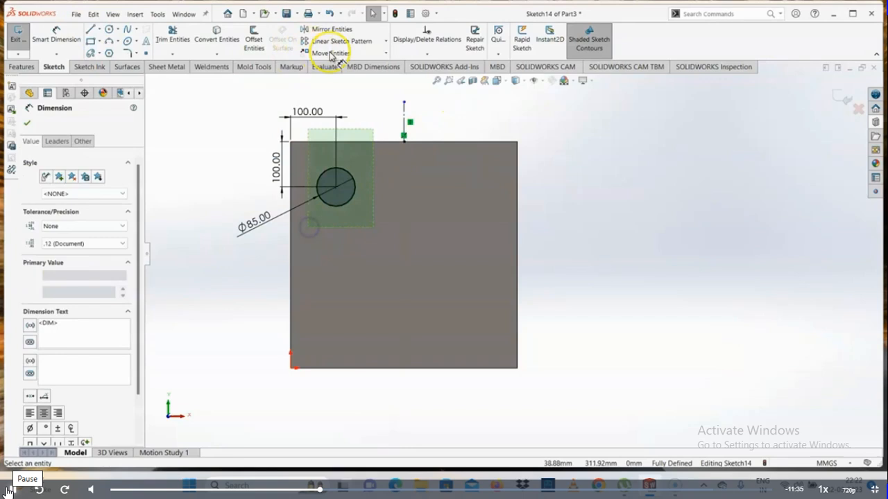
pyautogui.click(301, 31)
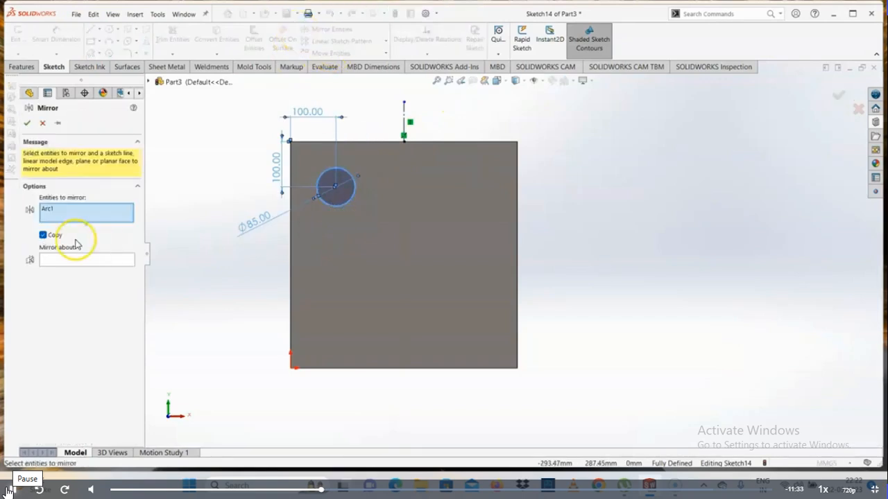
pyautogui.click(72, 258)
pyautogui.click(404, 122)
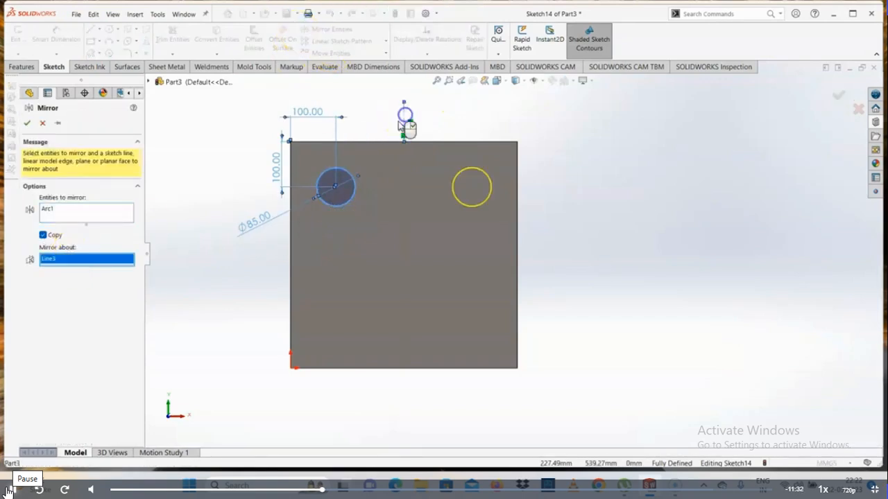
pyautogui.click(25, 123)
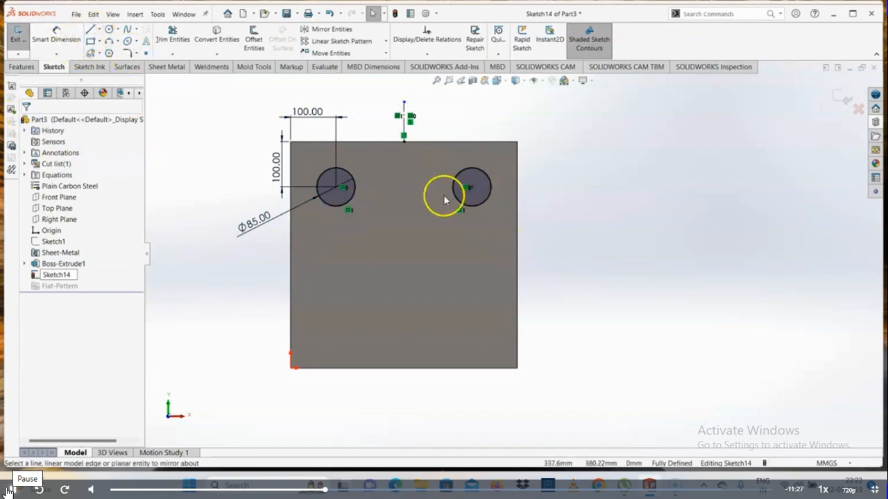
# - Pattern both circles linearly down along the plate's left edge with 2 instances spaced 300 mm apart
pyautogui.click(517, 253)
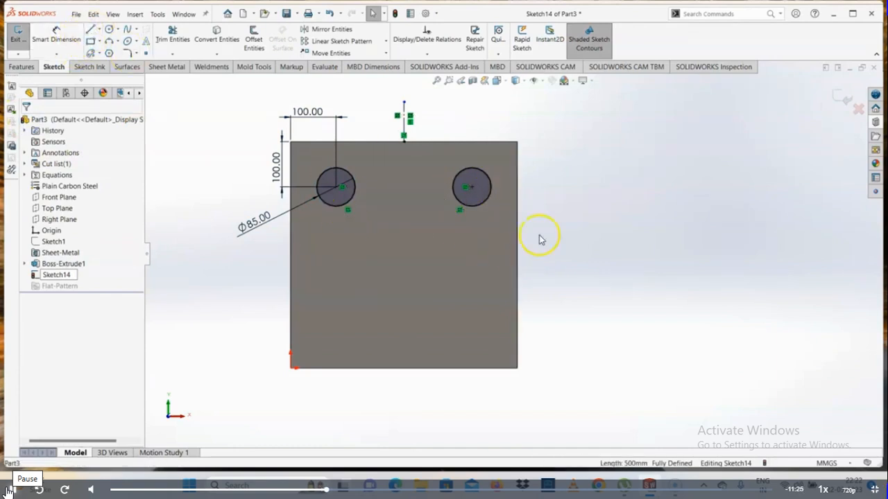
pyautogui.moveTo(610, 142); pyautogui.dragTo(179, 259)
pyautogui.click(330, 41)
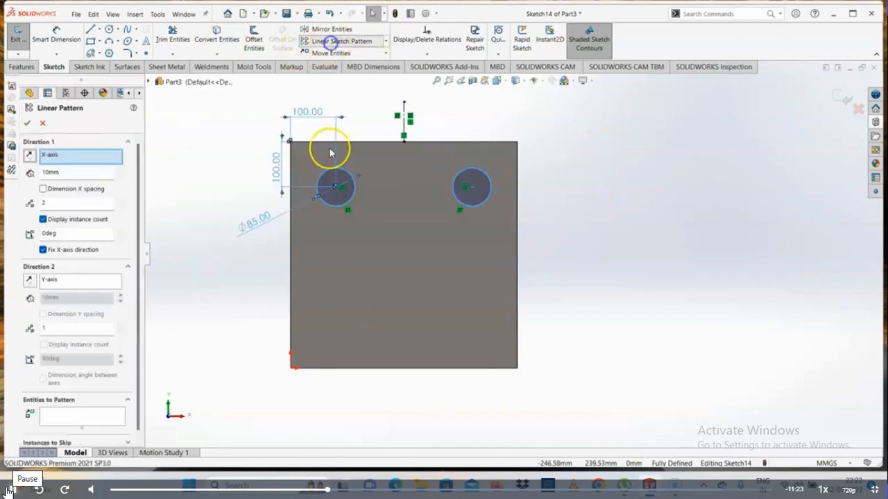
pyautogui.click(292, 329)
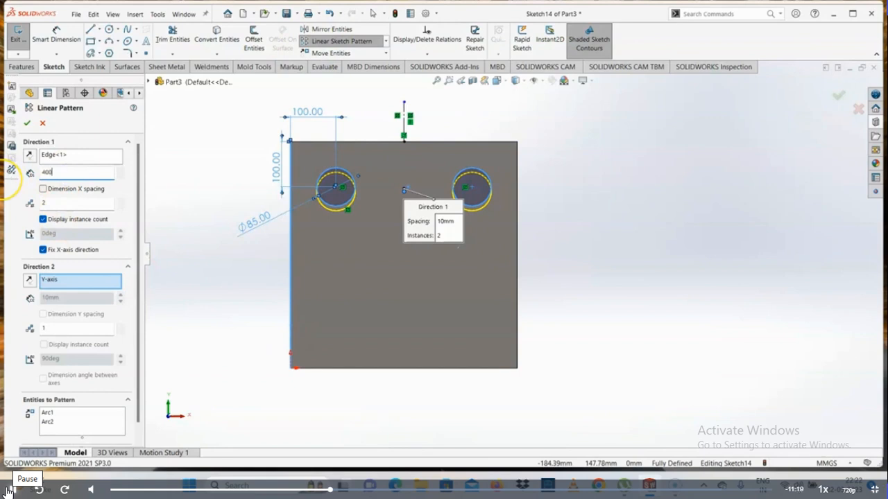
pyautogui.press('Return')
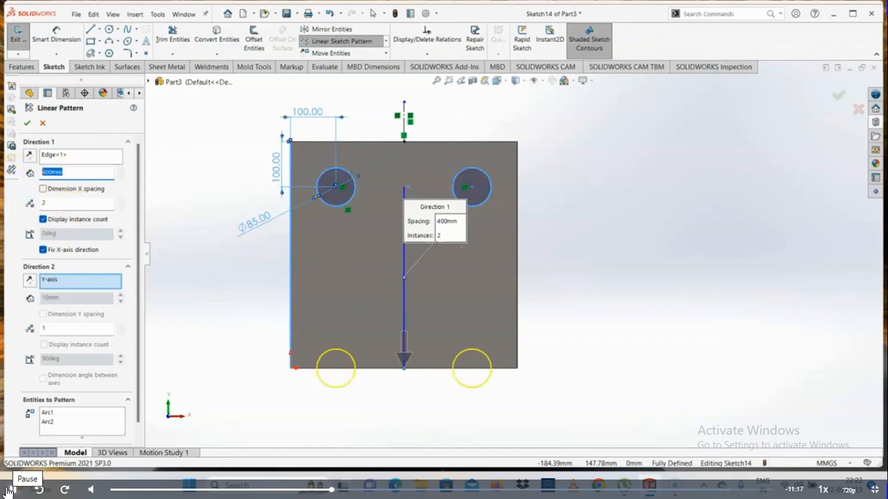
pyautogui.write('300')
pyautogui.press('Return')
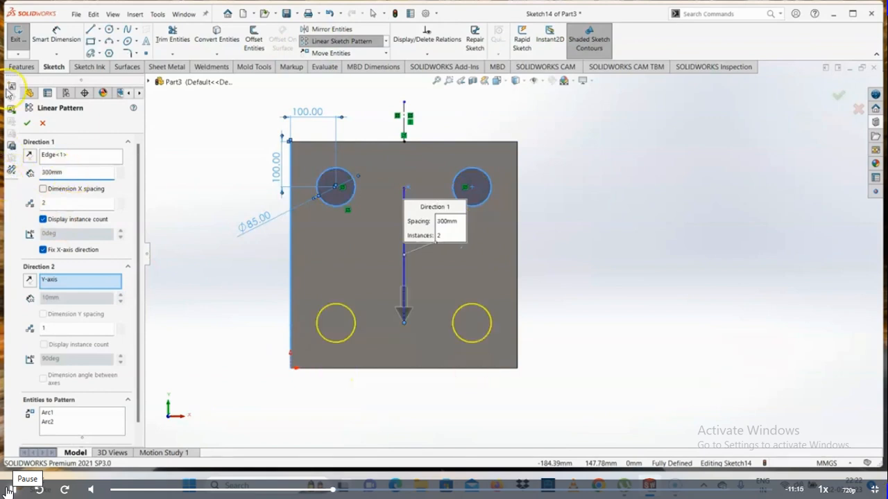
pyautogui.click(26, 123)
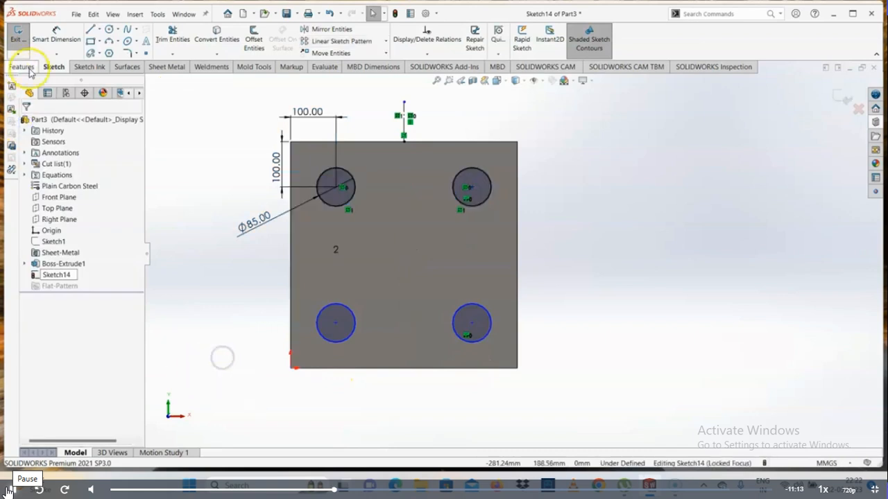
# - Dimension the lower-left circle's centre 100 mm from the plate's lower edge
pyautogui.click(56, 40)
pyautogui.click(337, 322)
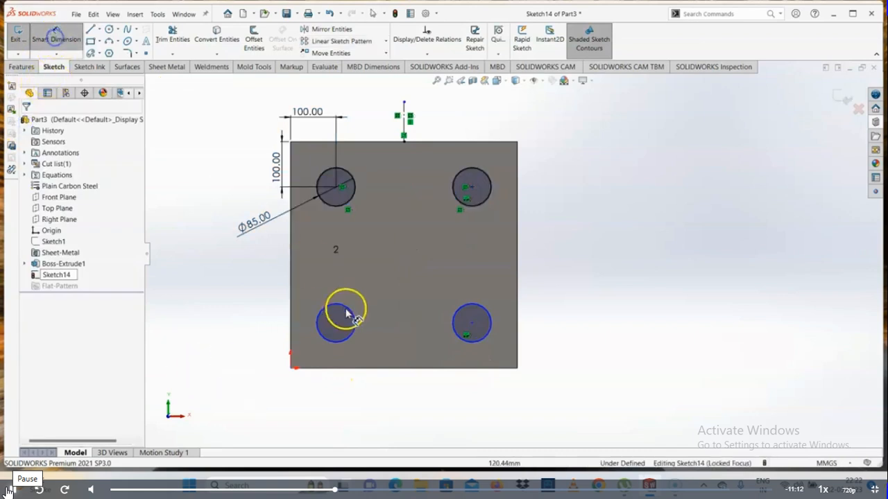
pyautogui.click(331, 366)
pyautogui.click(241, 331)
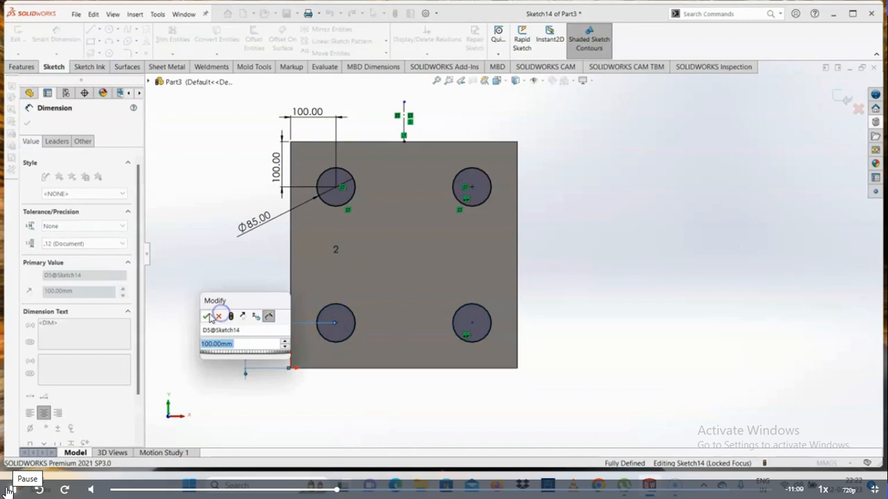
pyautogui.click(208, 313)
# - Extrude the four sketched circles 50 mm upward from the plate as merged bosses
pyautogui.click(17, 69)
pyautogui.click(14, 36)
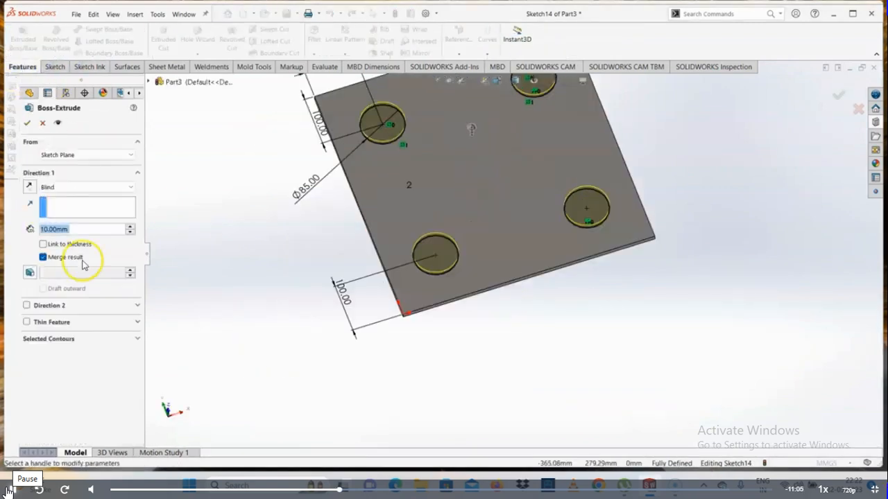
pyautogui.write('50')
pyautogui.scroll(2, 511, 253)
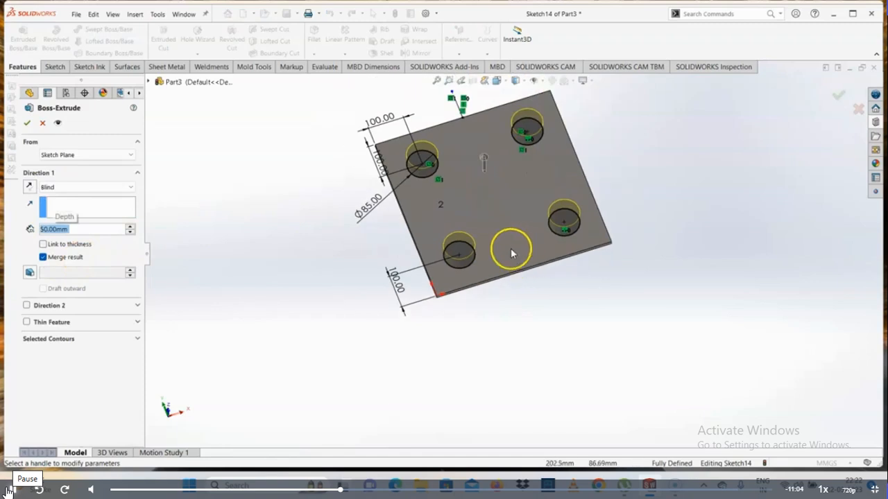
pyautogui.click(27, 123)
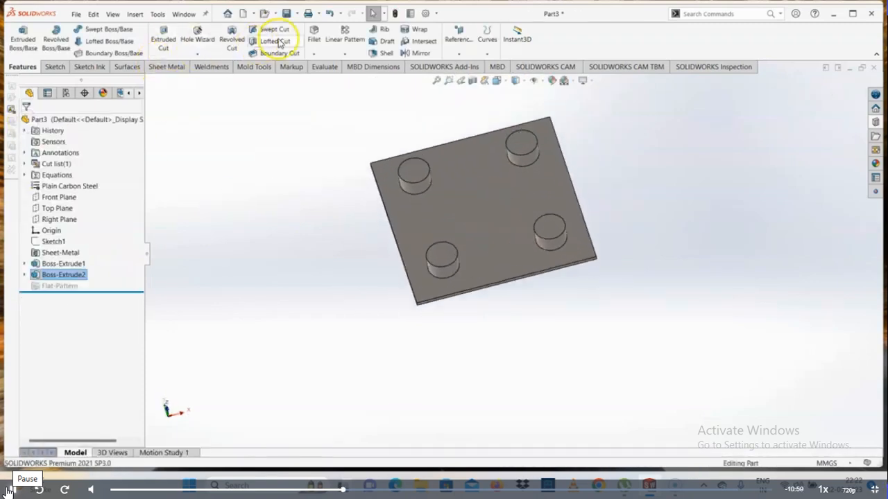
# - Fillet the upper circular edges of all four bosses with a 10 mm radius
pyautogui.click(416, 179)
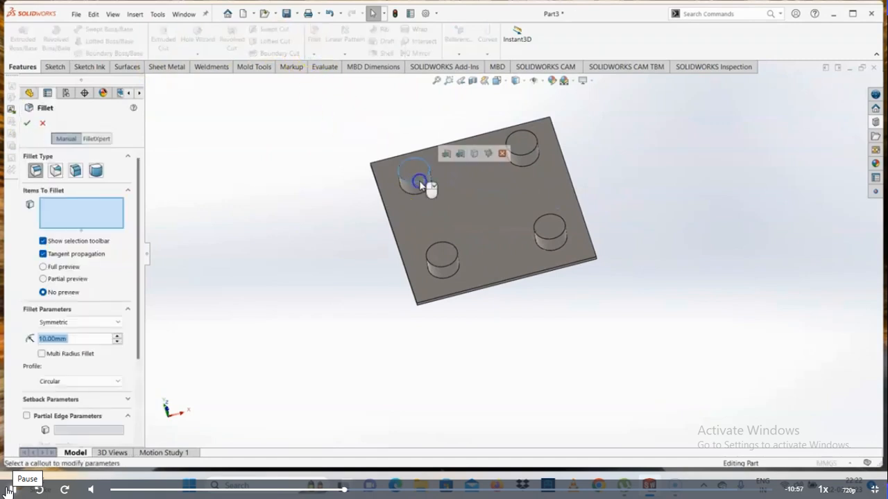
pyautogui.click(521, 138)
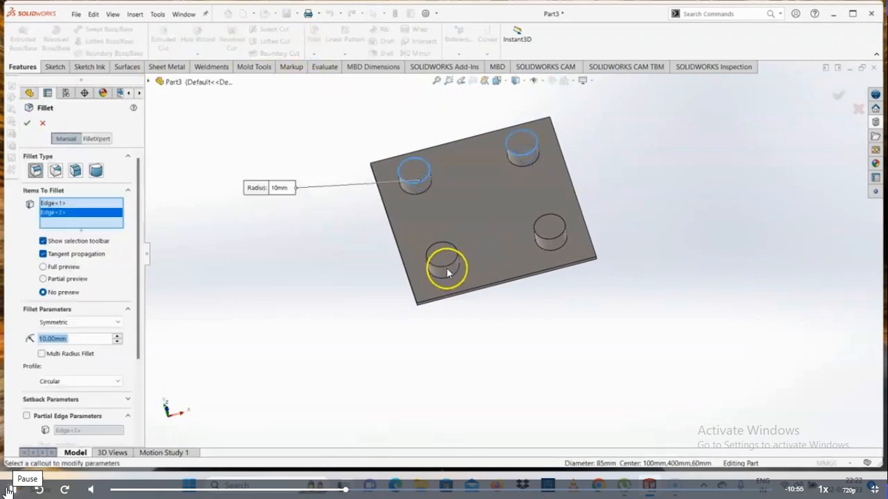
pyautogui.click(443, 261)
pyautogui.click(559, 239)
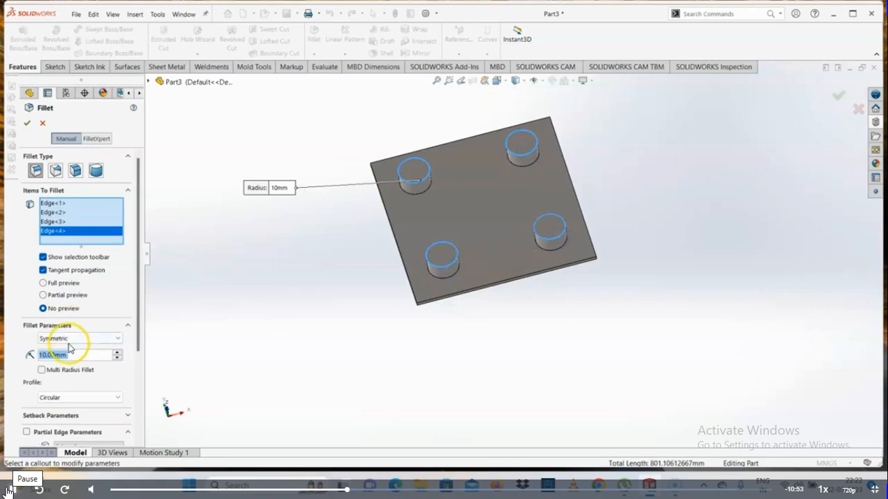
pyautogui.click(27, 124)
# - Start a new sketch on the plate's upper face
pyautogui.click(534, 191)
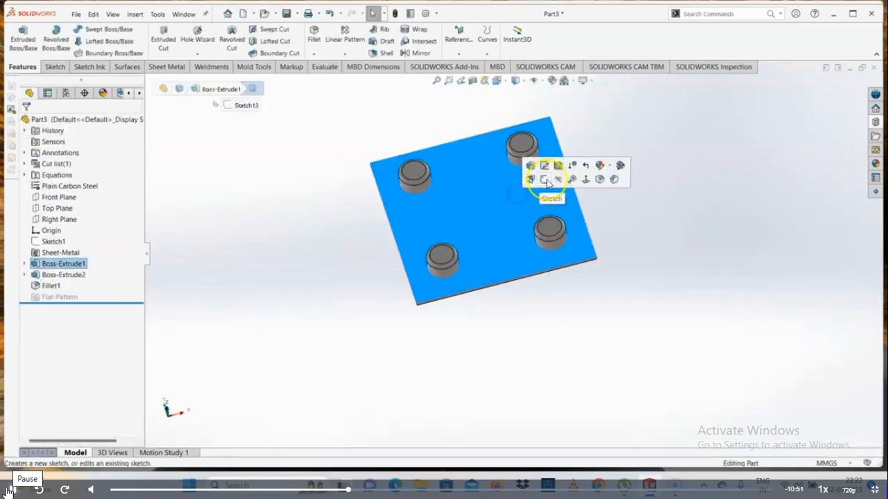
pyautogui.click(544, 179)
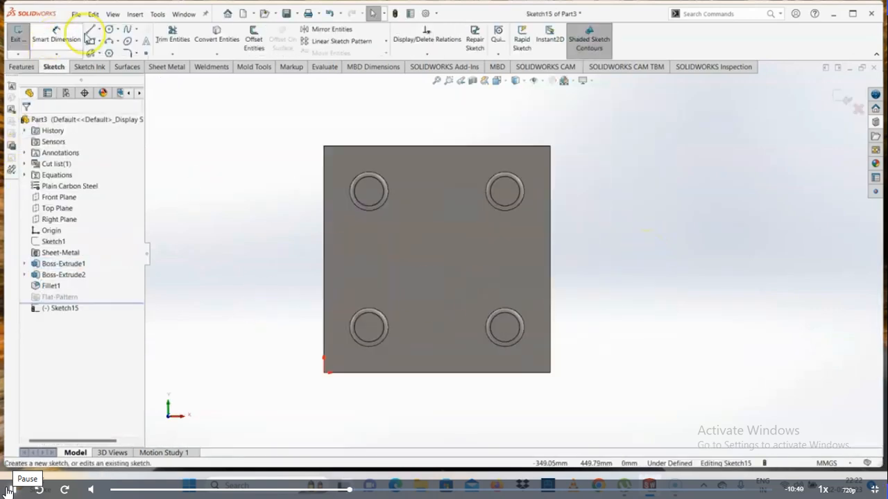
pyautogui.click(90, 44)
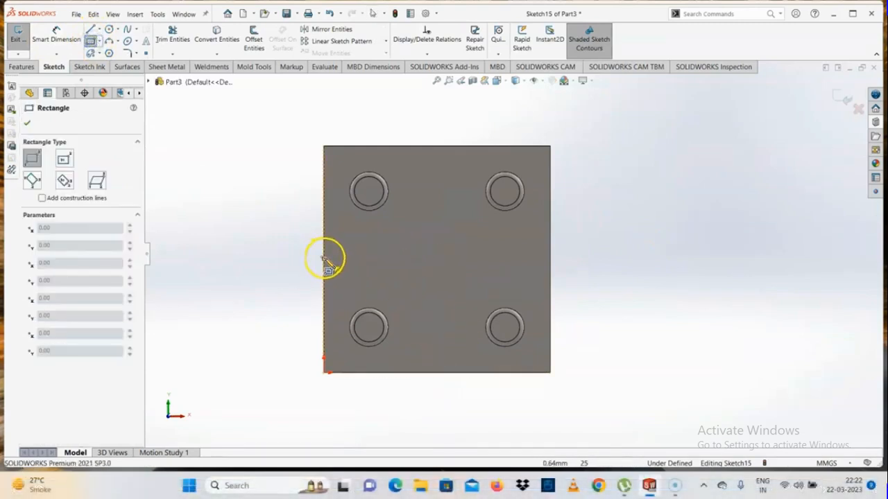
pyautogui.click(436, 258)
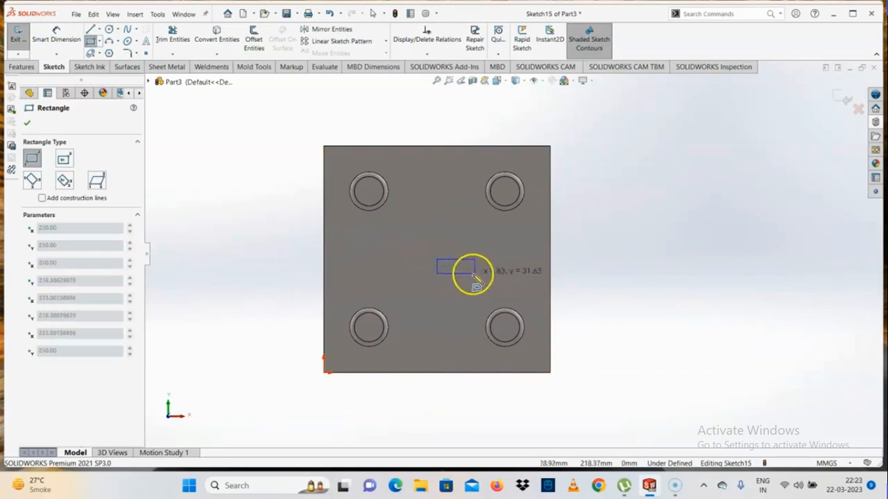
pyautogui.press('Escape')
# - Sketch a center rectangle about 183 mm wide and 171 mm high around the middle of the plate
pyautogui.click(101, 43)
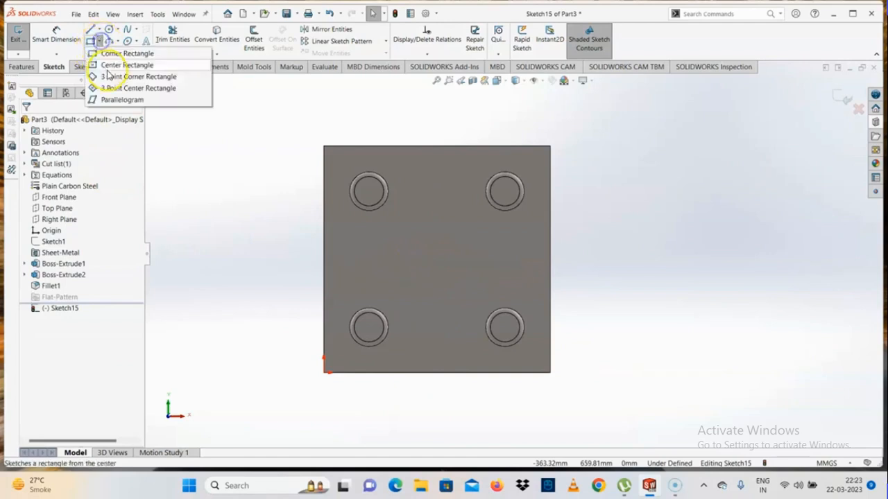
pyautogui.click(114, 64)
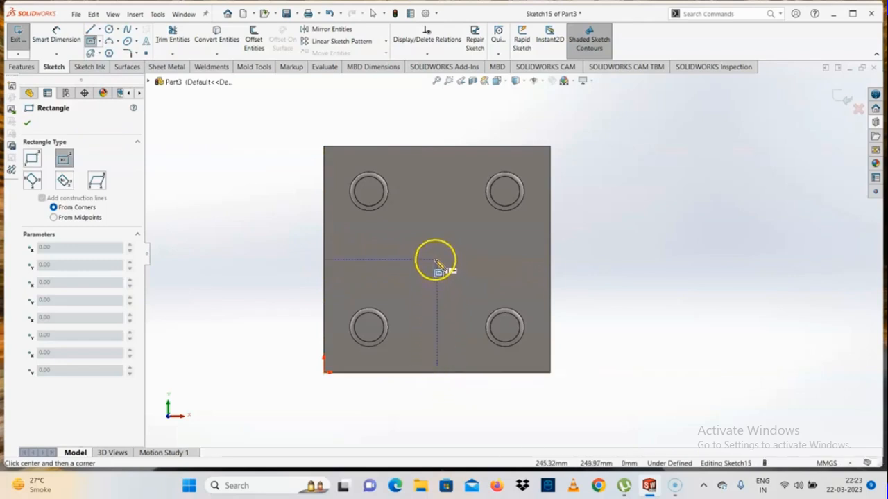
pyautogui.click(436, 260)
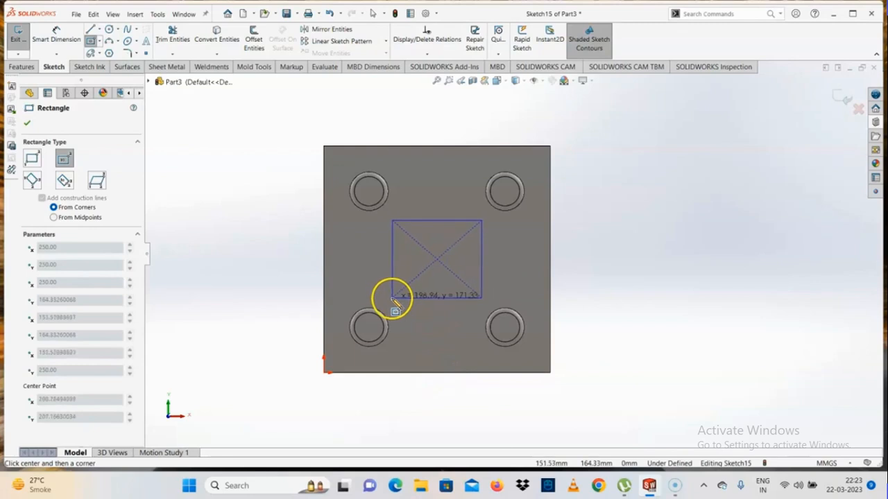
pyautogui.click(395, 299)
pyautogui.press('Escape')
# - Dimension the rectangle's height and width to 150 mm each
pyautogui.click(48, 34)
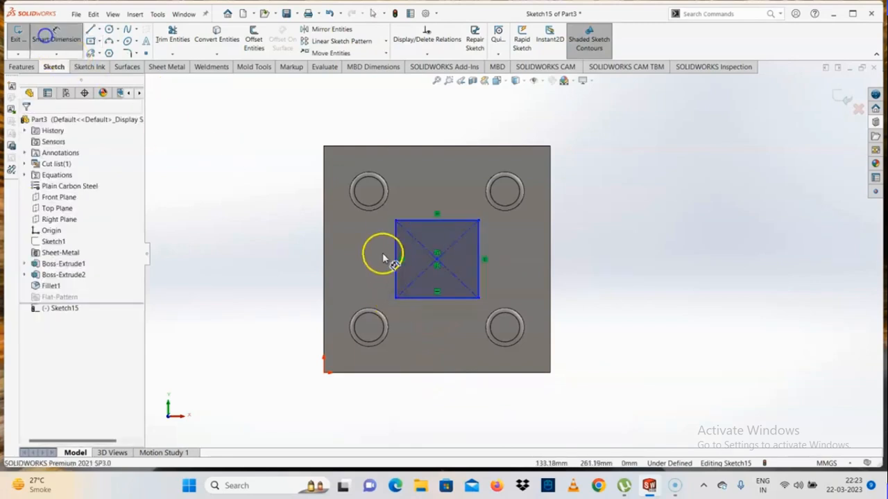
pyautogui.click(396, 271)
pyautogui.click(265, 271)
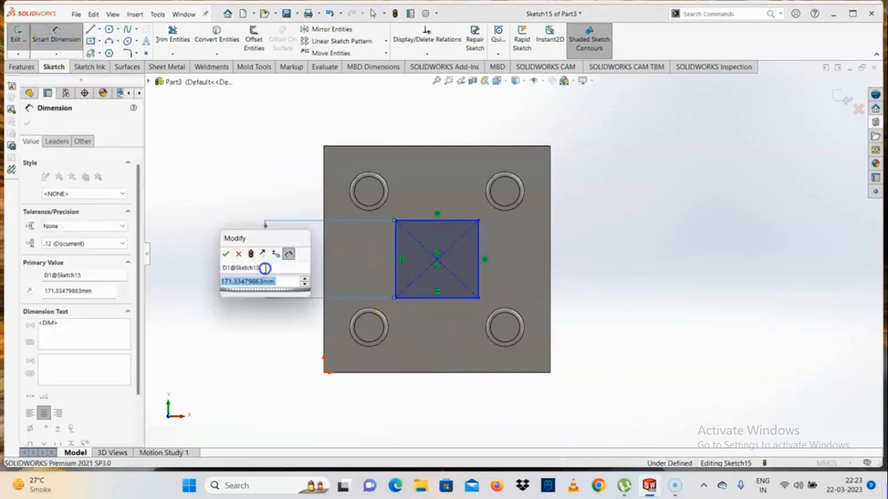
pyautogui.write('150')
pyautogui.press('Return')
pyautogui.click(632, 305)
pyautogui.click(448, 299)
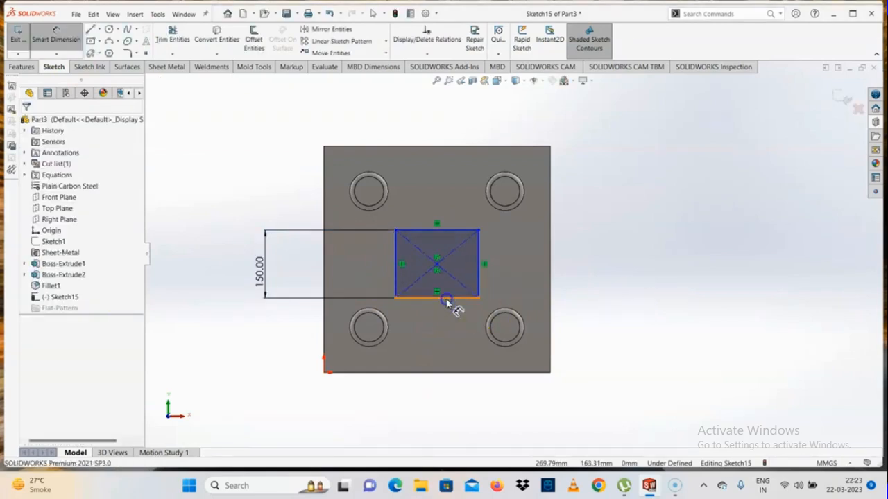
pyautogui.click(444, 338)
pyautogui.write('150')
pyautogui.press('Return')
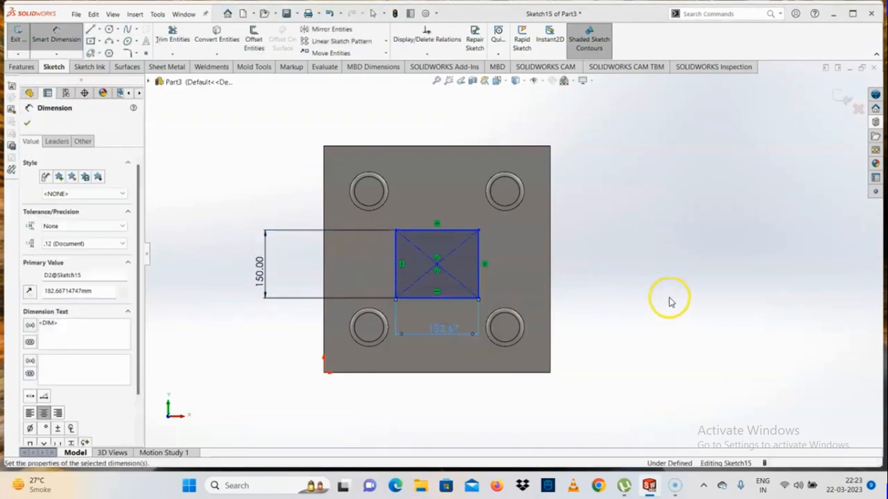
pyautogui.press('Escape')
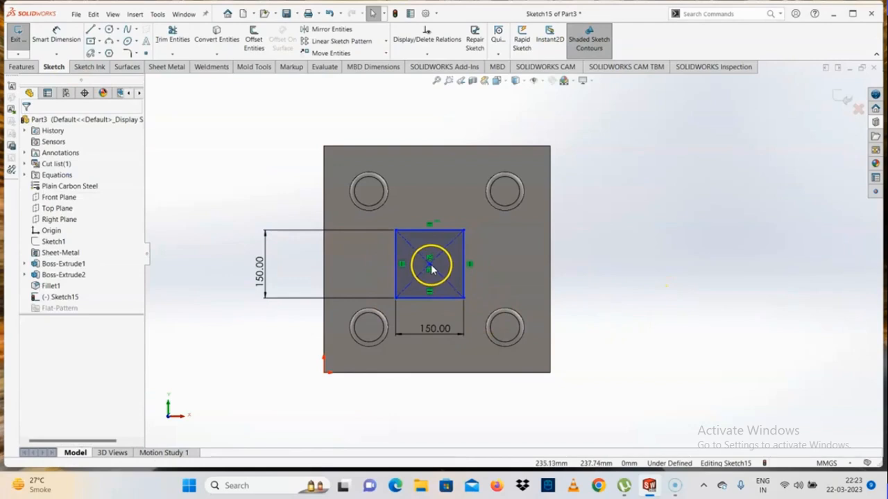
# - Reposition the square near the plate's middle and dimension its centre 250 mm from the plate's left edge
pyautogui.moveTo(431, 269)
pyautogui.mouseDown()
pyautogui.moveTo(444, 244)
pyautogui.moveTo(435, 256)
pyautogui.mouseUp()
pyautogui.click(601, 311)
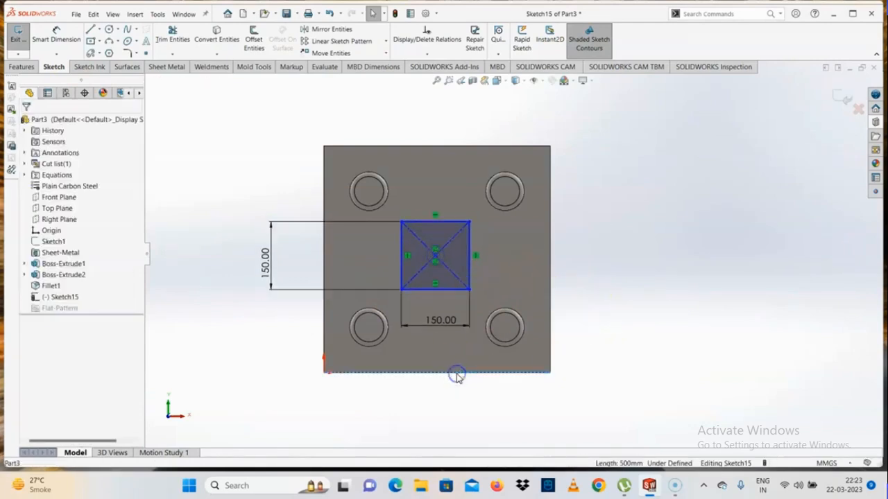
pyautogui.click(70, 42)
pyautogui.click(435, 255)
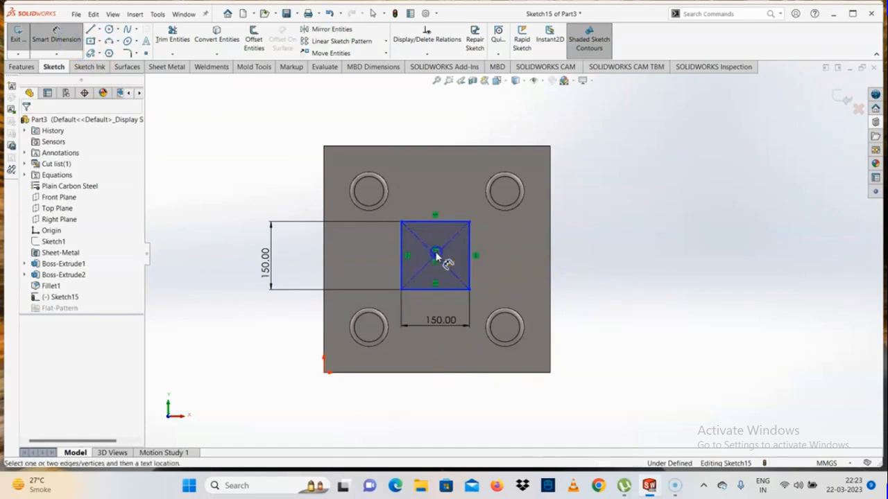
pyautogui.click(324, 258)
pyautogui.click(323, 242)
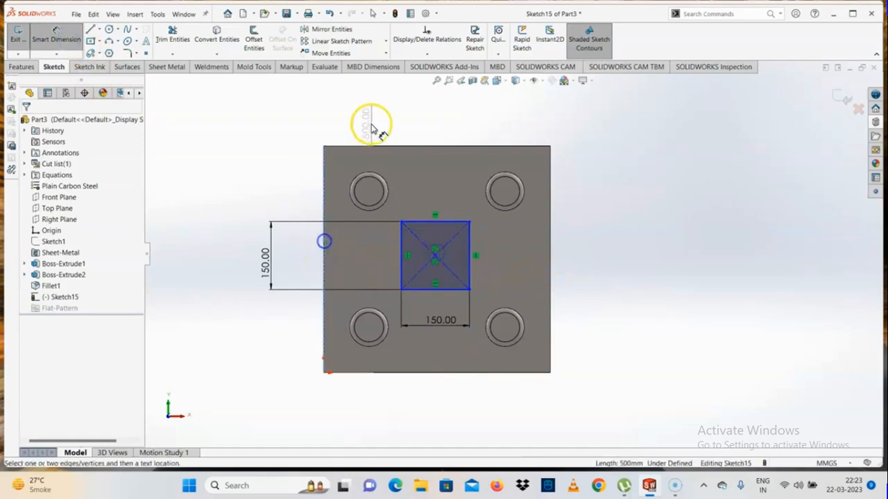
pyautogui.click(422, 215)
pyautogui.click(435, 260)
pyautogui.click(382, 145)
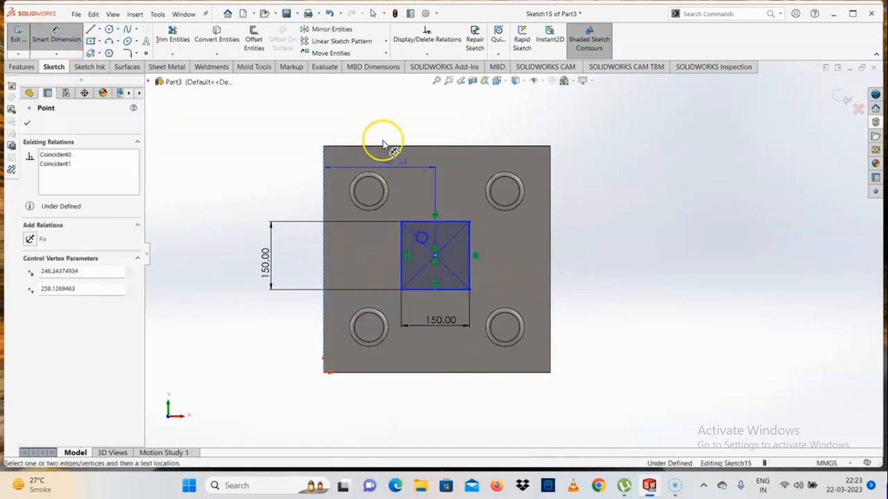
pyautogui.click(391, 115)
pyautogui.write('250')
pyautogui.press('Return')
pyautogui.click(749, 277)
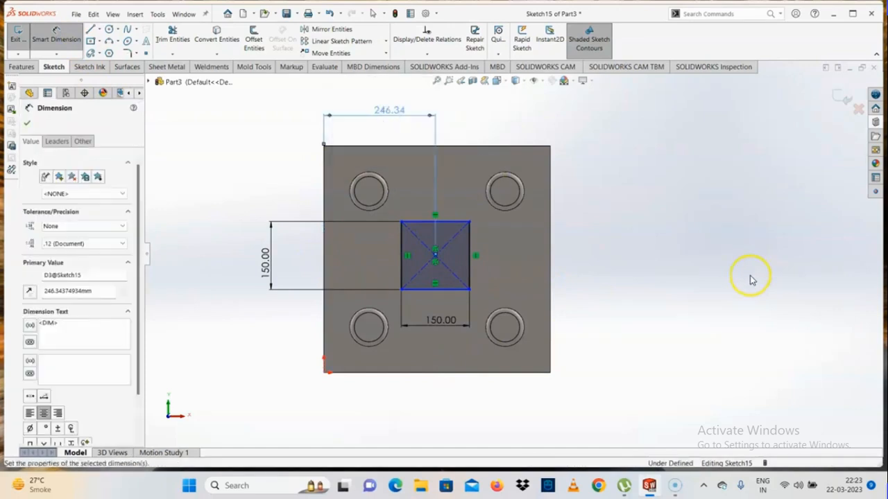
# - Dimension the square's centre 250 mm from the plate's upper edge
pyautogui.click(436, 257)
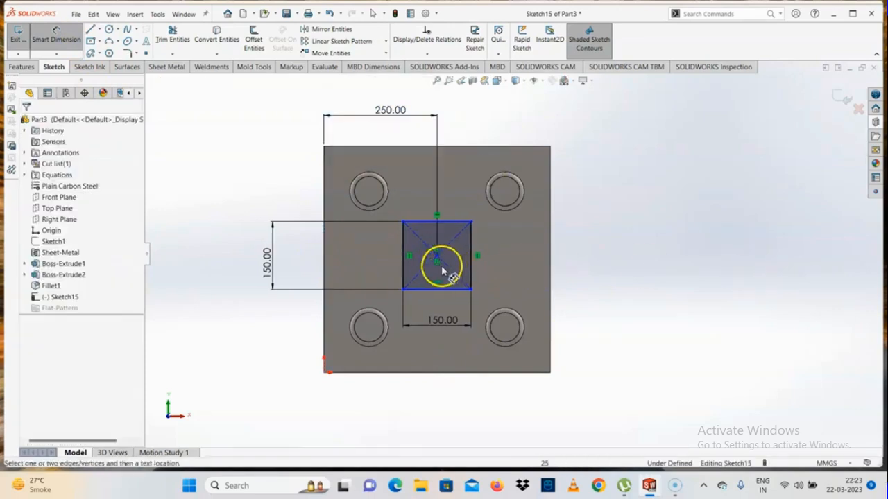
pyautogui.click(466, 145)
pyautogui.click(618, 192)
pyautogui.write('250')
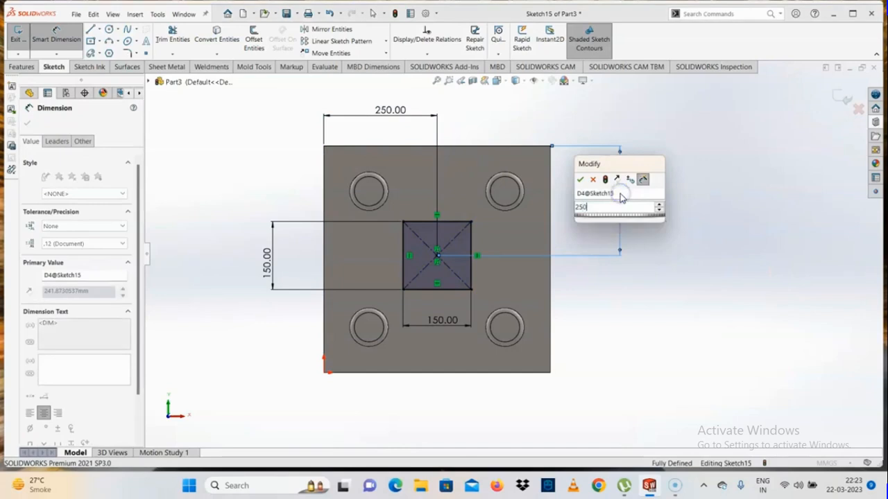
pyautogui.press('Return')
pyautogui.click(350, 240)
# - Extrude the central square 50 mm upward from the plate with the result merged
pyautogui.click(22, 66)
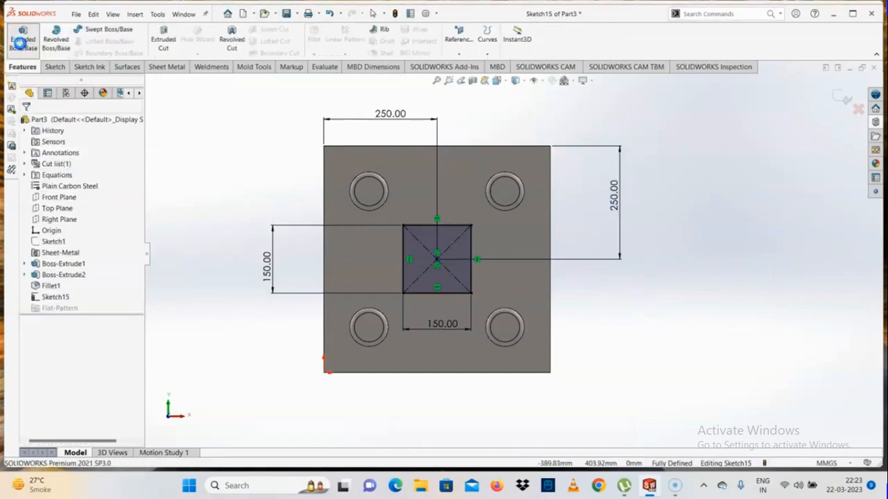
pyautogui.click(23, 36)
pyautogui.scroll(-3, 493, 230)
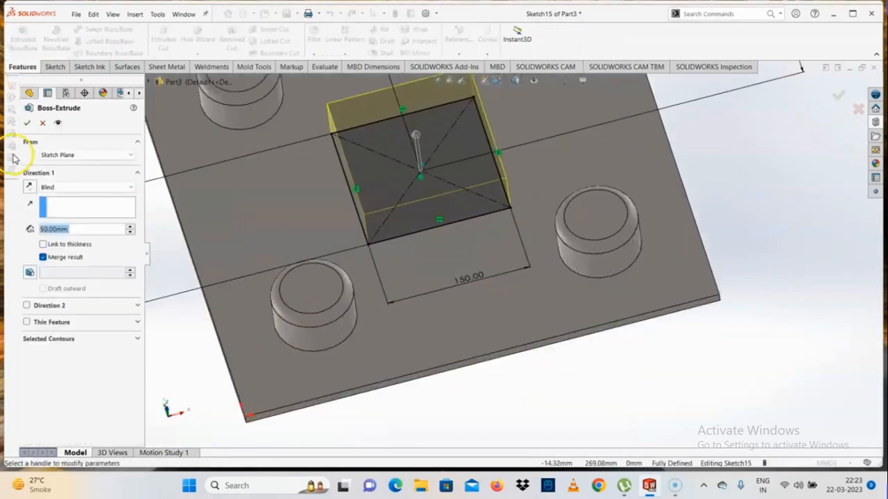
pyautogui.click(27, 123)
# - Set up a 10 mm radius fillet on the four edges where the central square block meets the plate
pyautogui.scroll(3, 494, 227)
pyautogui.scroll(-2, 493, 226)
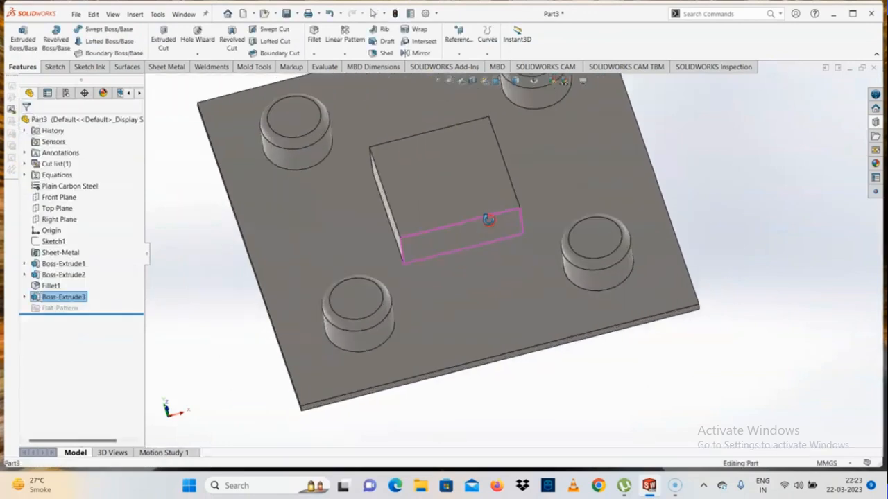
pyautogui.moveTo(490, 221); pyautogui.dragTo(495, 196, button='middle')
pyautogui.click(314, 54)
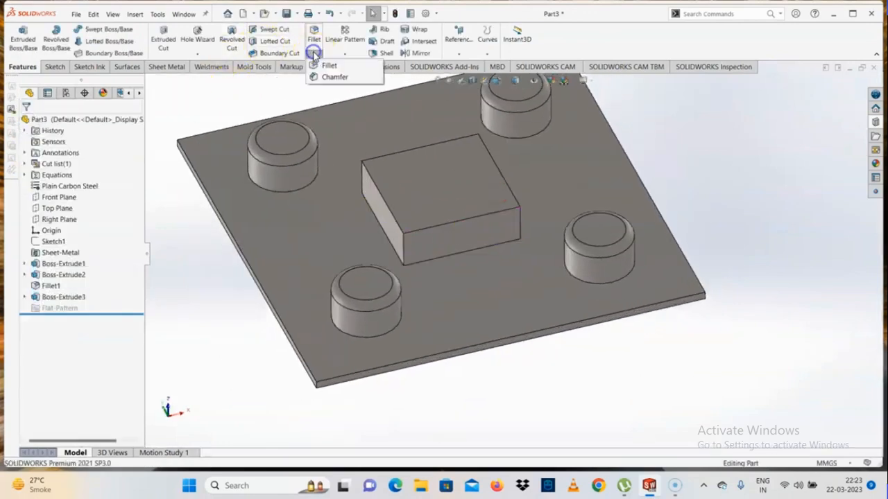
pyautogui.click(329, 63)
pyautogui.click(390, 247)
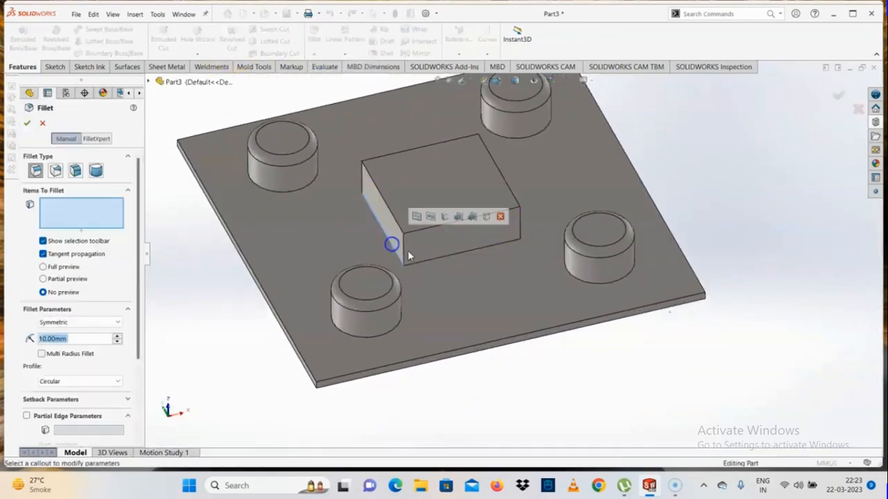
pyautogui.click(428, 258)
pyautogui.moveTo(428, 258); pyautogui.dragTo(384, 312, button='middle')
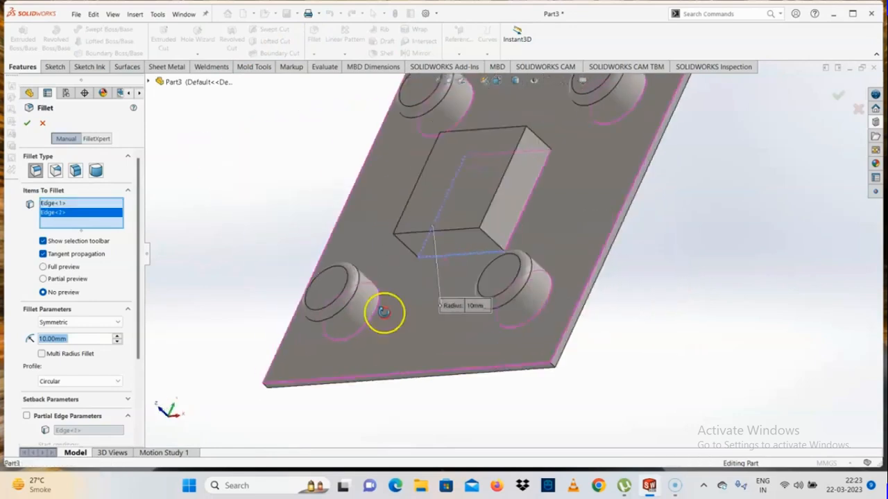
pyautogui.click(520, 224)
pyautogui.moveTo(520, 224); pyautogui.dragTo(504, 358, button='middle')
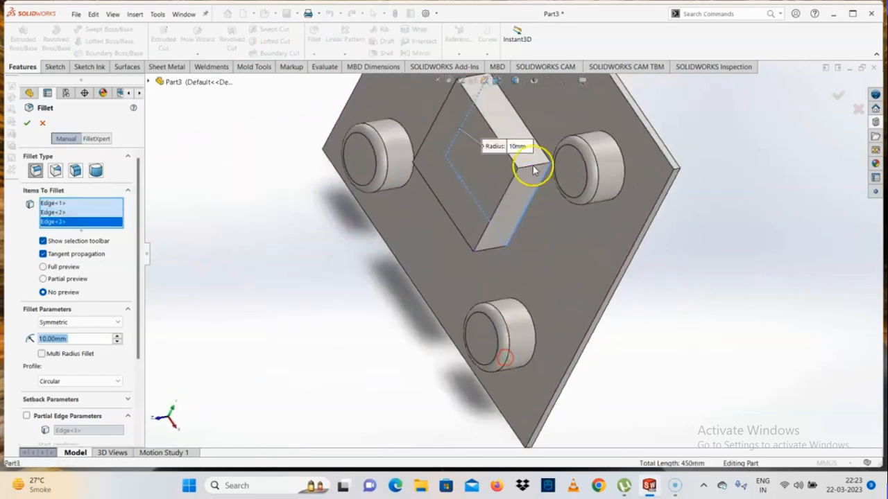
pyautogui.click(527, 126)
pyautogui.moveTo(527, 127); pyautogui.dragTo(551, 116, button='middle')
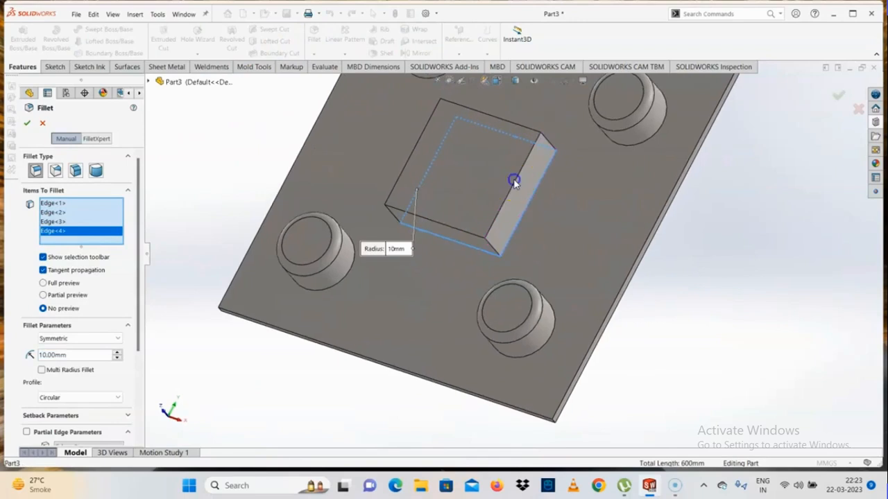
pyautogui.click(480, 226)
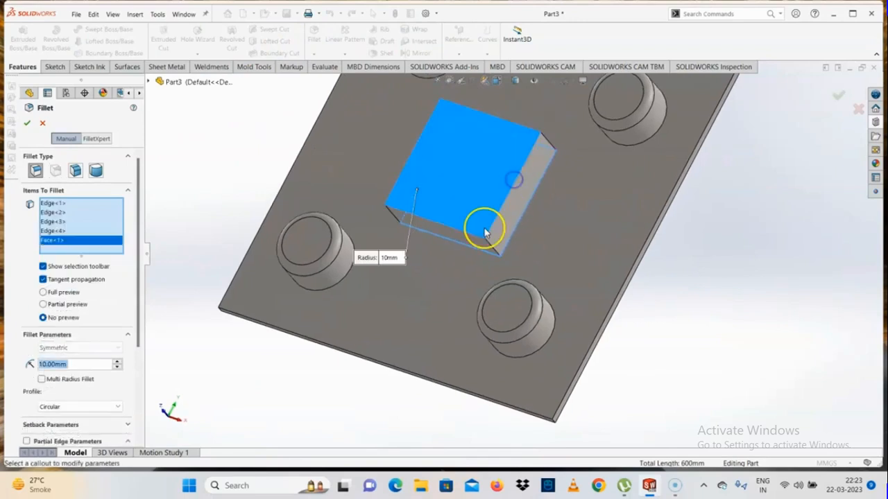
pyautogui.rightClick(52, 240)
pyautogui.click(78, 259)
pyautogui.moveTo(463, 271); pyautogui.dragTo(479, 212, button='middle')
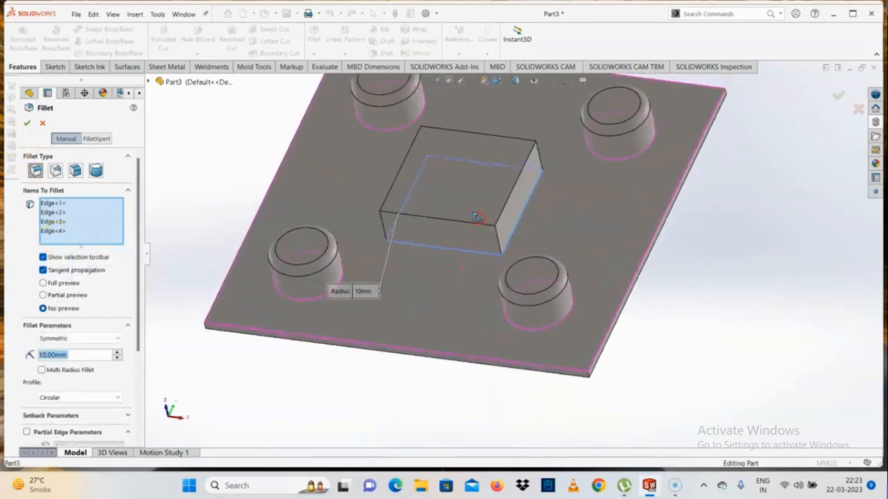
# - Apply the fillet around the base of the central square block
pyautogui.click(25, 124)
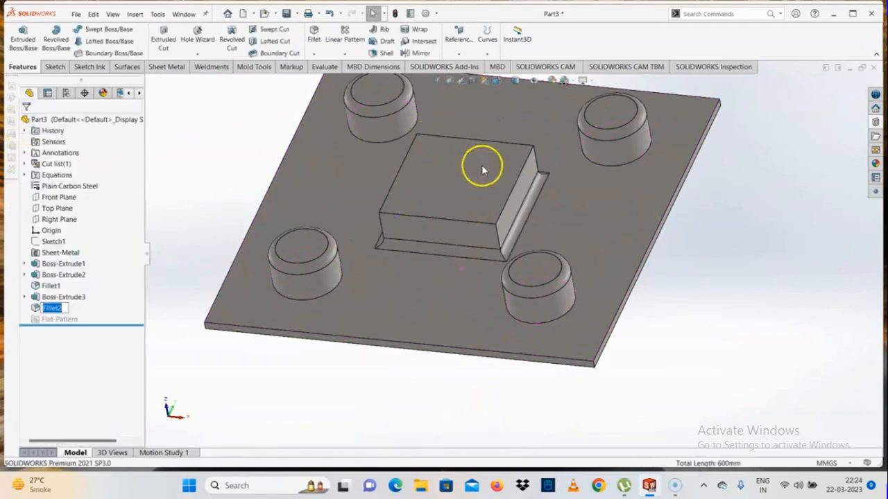
pyautogui.moveTo(485, 168); pyautogui.dragTo(506, 199, button='middle')
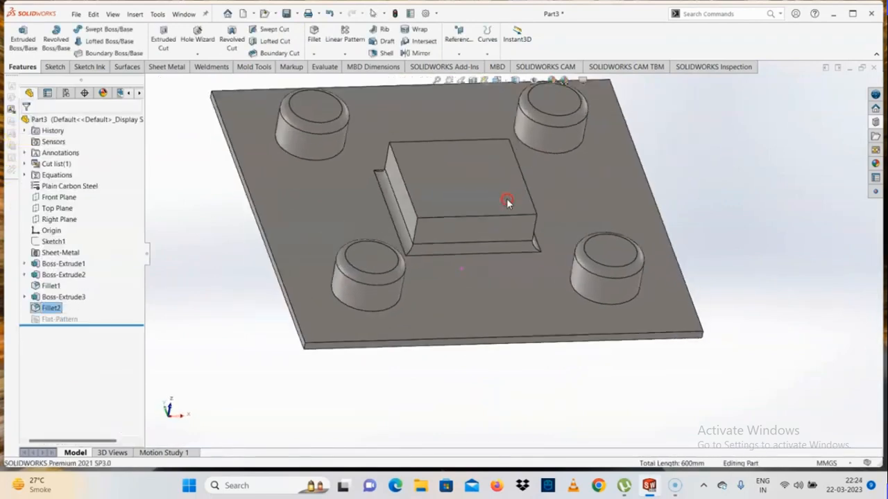
# - Fillet the four top edges of the central square block with a 10 mm constant radius
pyautogui.click(313, 54)
pyautogui.click(321, 66)
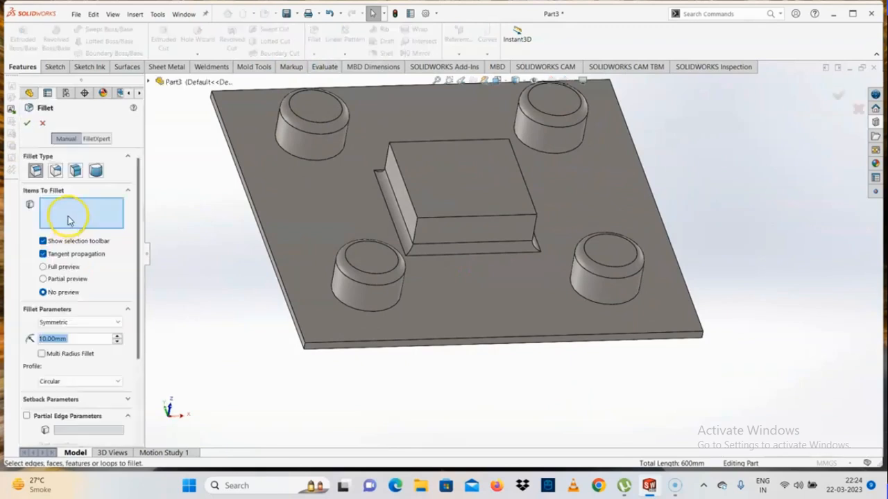
pyautogui.click(97, 171)
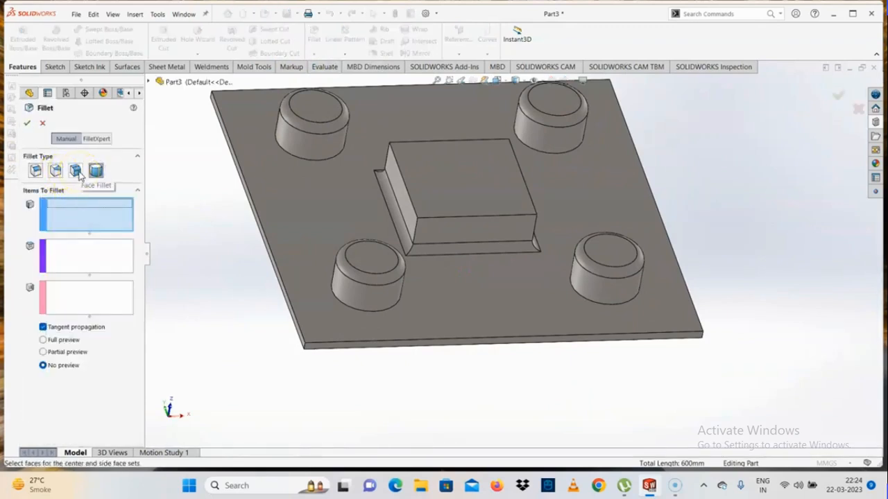
pyautogui.click(56, 170)
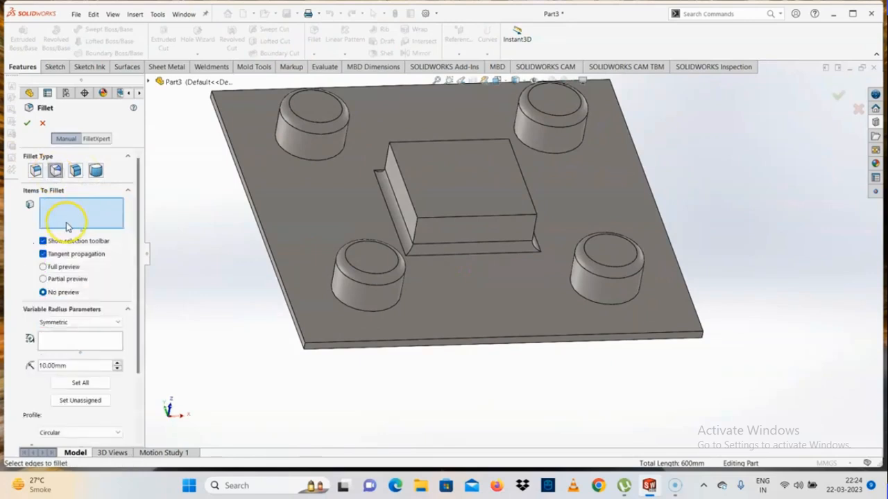
pyautogui.click(35, 170)
pyautogui.click(402, 187)
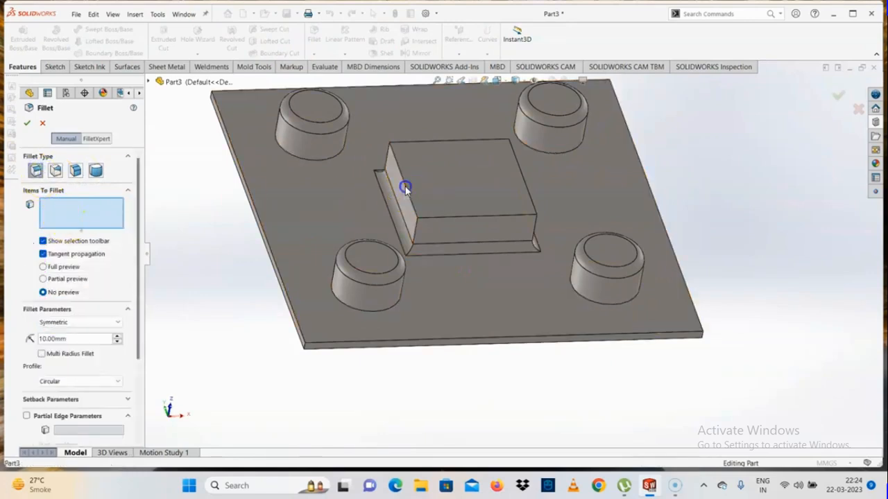
pyautogui.click(445, 220)
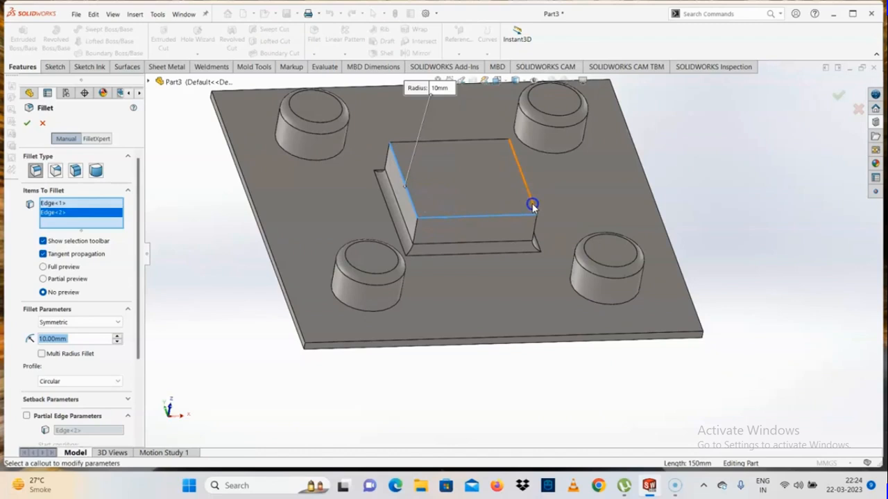
pyautogui.click(532, 203)
pyautogui.click(452, 141)
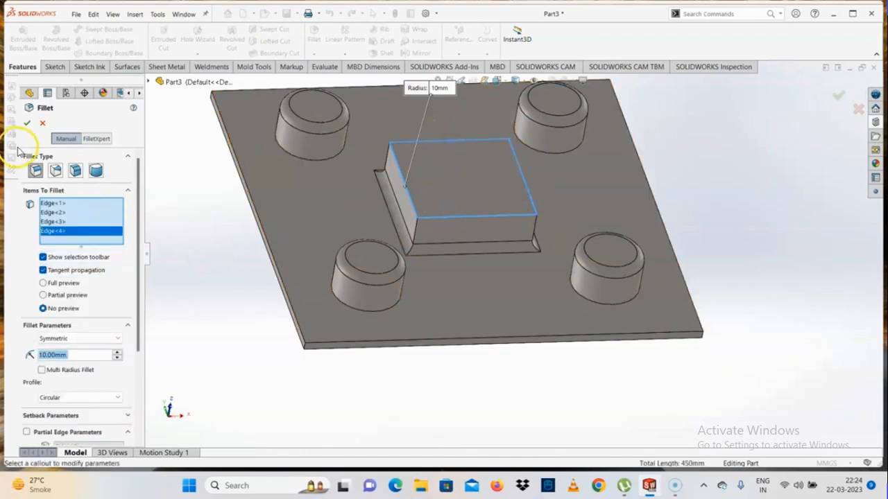
pyautogui.click(31, 125)
# - Start a sheet metal forming tool definition and pick the plate's upper face as the stopping face
pyautogui.moveTo(511, 214); pyautogui.dragTo(519, 314, button='middle')
pyautogui.scroll(5, 519, 315)
pyautogui.scroll(-2, 516, 266)
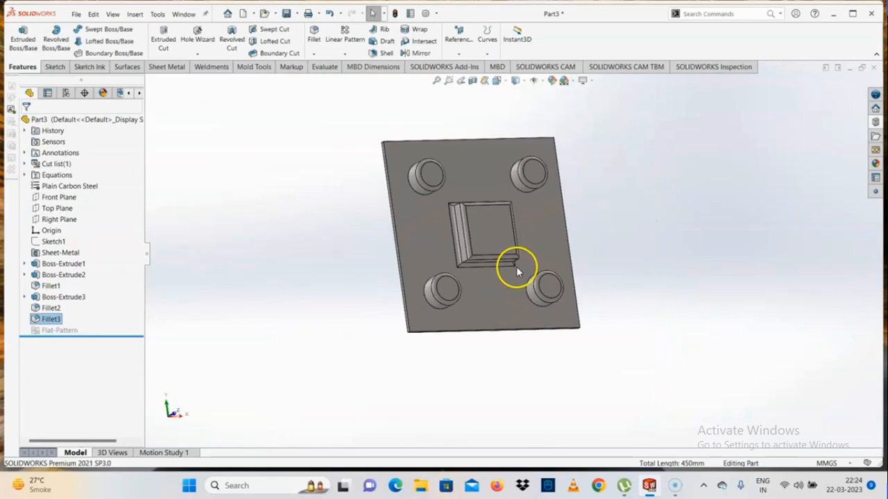
pyautogui.moveTo(502, 273); pyautogui.dragTo(483, 206, button='middle')
pyautogui.scroll(3, 531, 260)
pyautogui.scroll(-3, 534, 264)
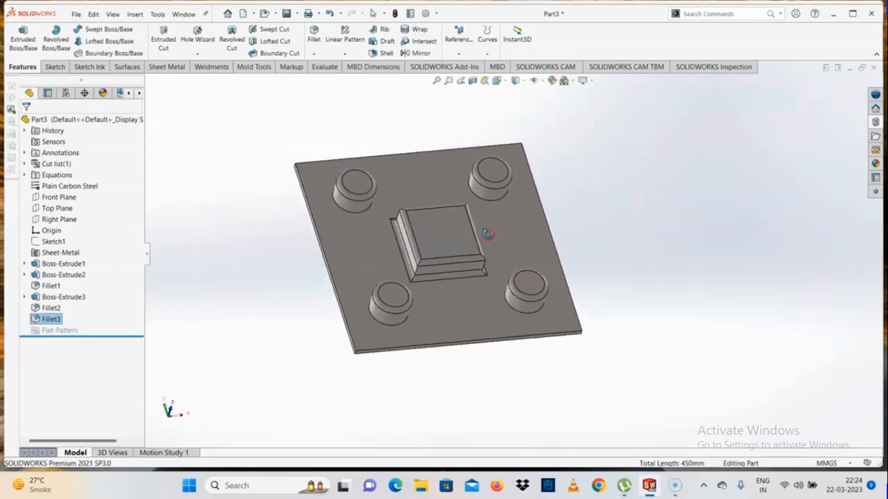
pyautogui.click(256, 135)
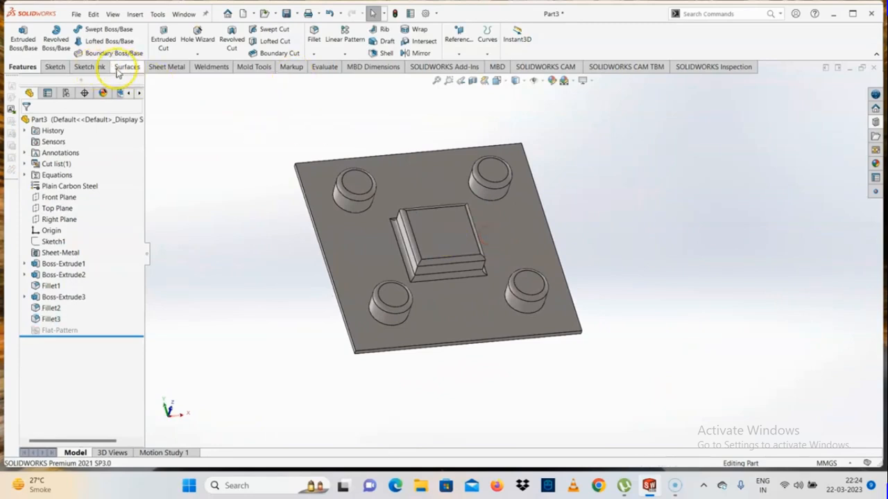
pyautogui.click(166, 67)
pyautogui.click(305, 29)
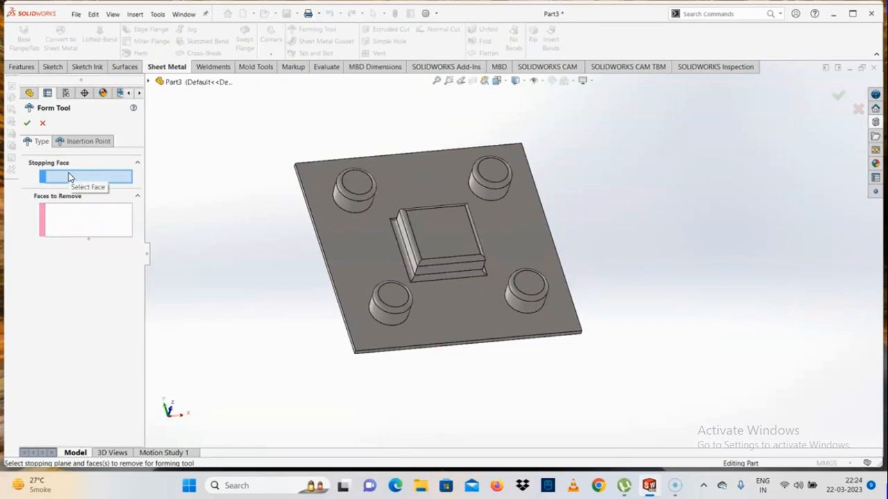
pyautogui.click(350, 272)
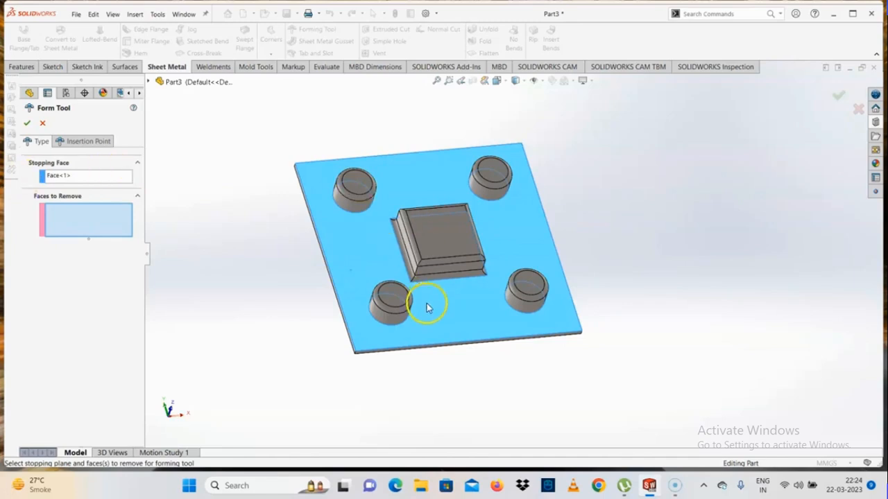
# - Choose the top faces of the four round bosses as faces to remove and create the forming tool
pyautogui.click(395, 297)
pyautogui.click(356, 183)
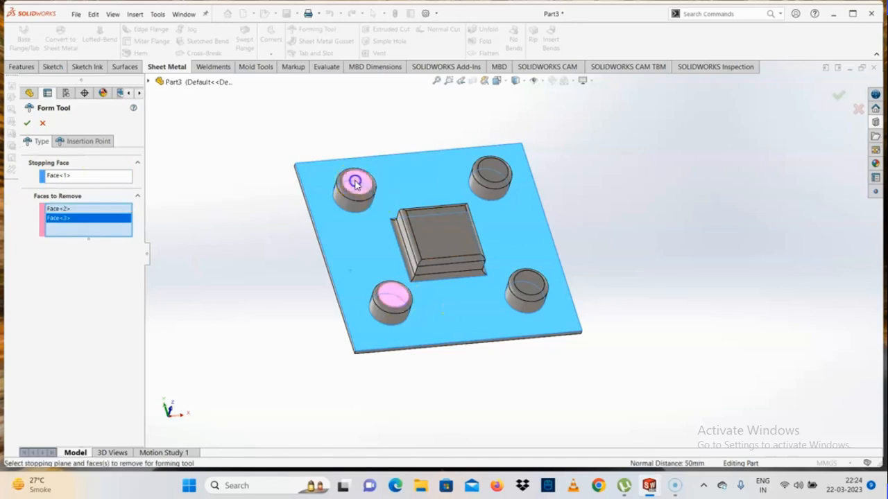
pyautogui.click(494, 172)
pyautogui.click(534, 283)
pyautogui.scroll(-2, 536, 316)
pyautogui.moveTo(537, 317); pyautogui.dragTo(428, 326, button='middle')
pyautogui.click(27, 123)
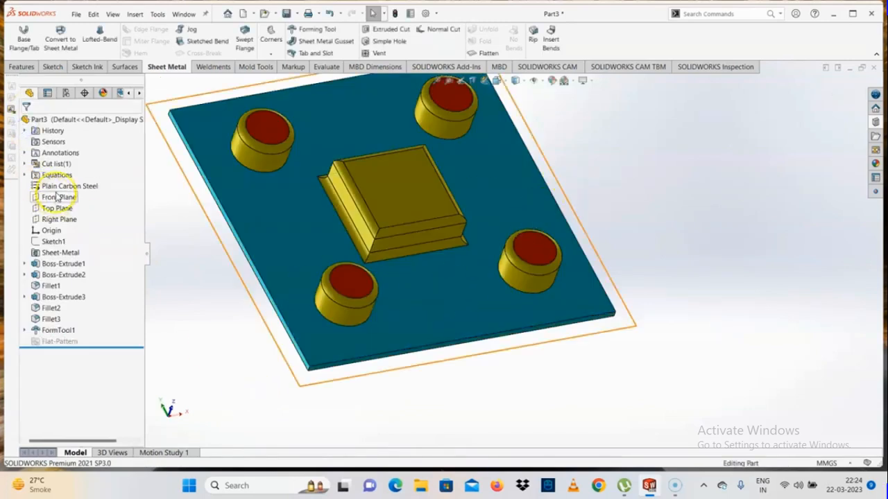
# - Start saving the part under a new file, with Form Tool (*.sldftp) as the file type
pyautogui.scroll(3, 366, 255)
pyautogui.moveTo(519, 242); pyautogui.dragTo(456, 276, button='middle')
pyautogui.scroll(-2, 456, 232)
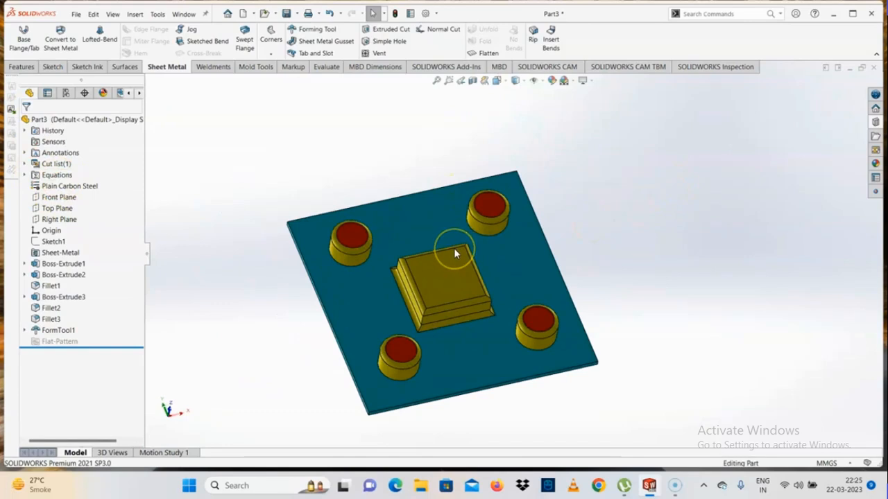
pyautogui.scroll(1, 577, 271)
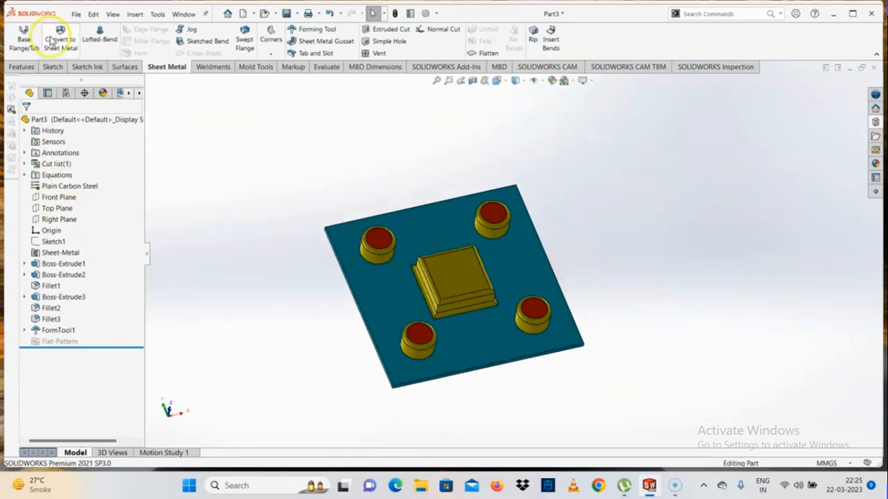
pyautogui.click(77, 17)
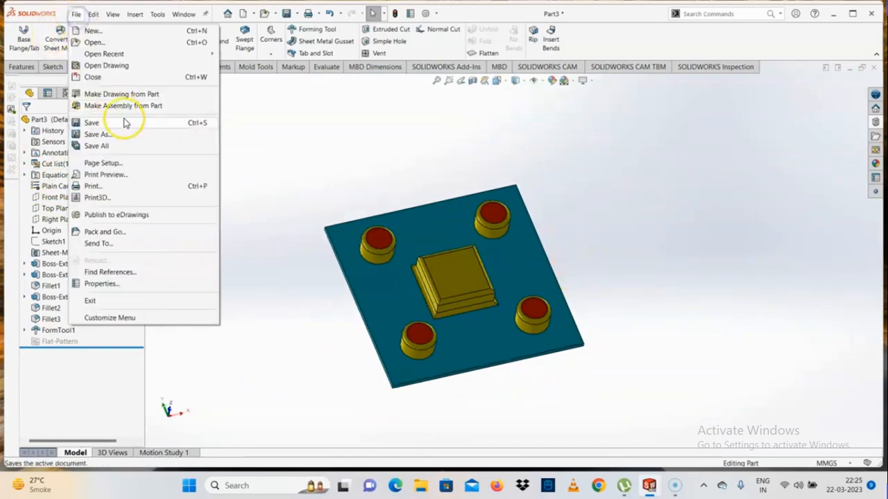
pyautogui.click(115, 139)
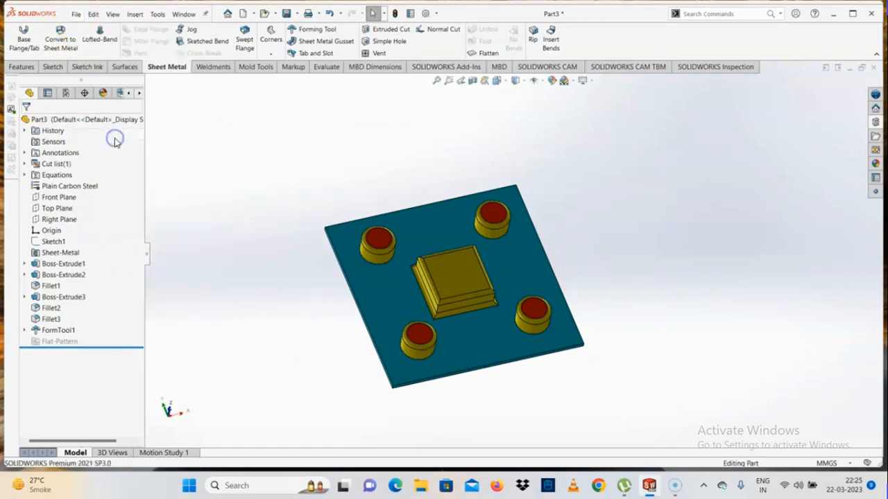
pyautogui.click(405, 294)
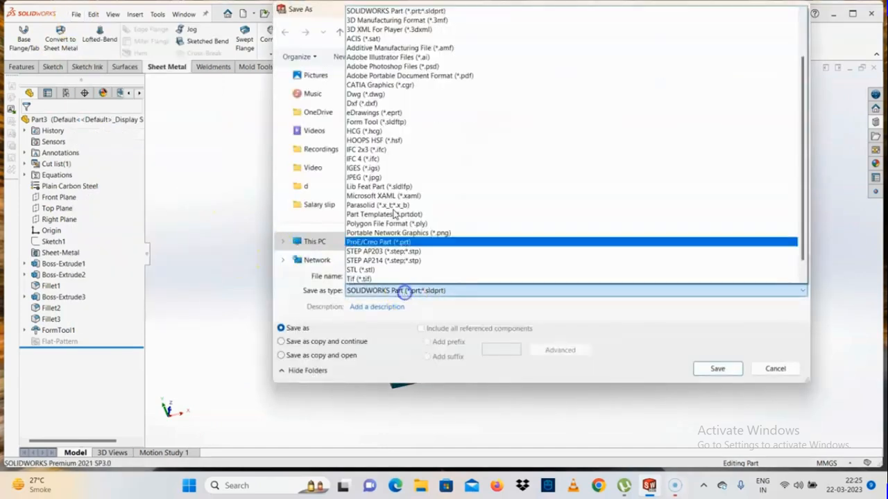
pyautogui.scroll(-1, 376, 246)
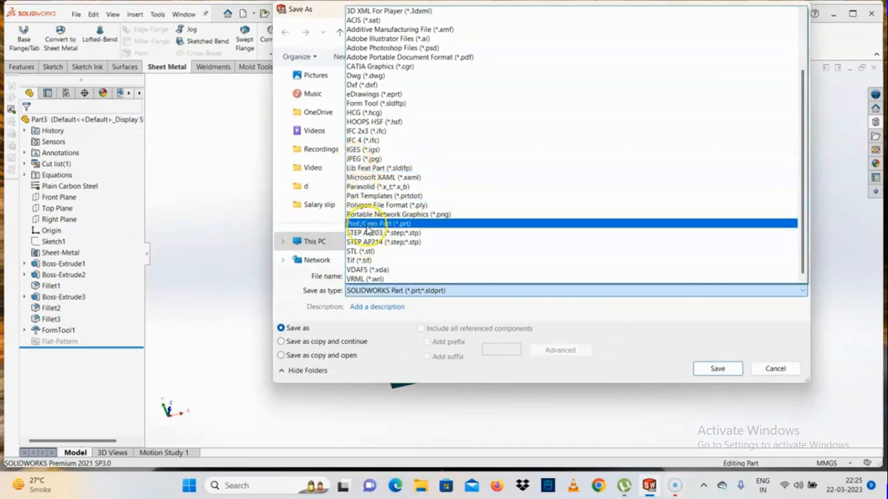
pyautogui.press('f')
pyautogui.click(359, 105)
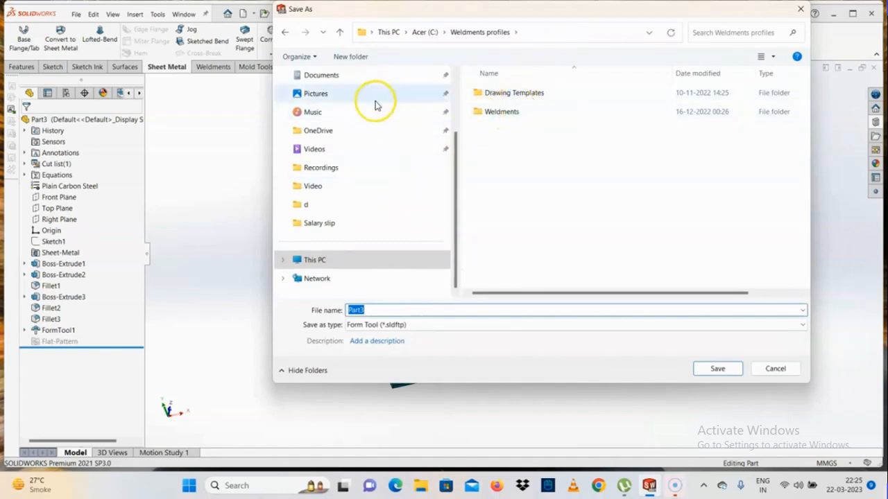
# - Try to locate the save folder by searching This PC for "design library", and abandon the save
pyautogui.click(317, 258)
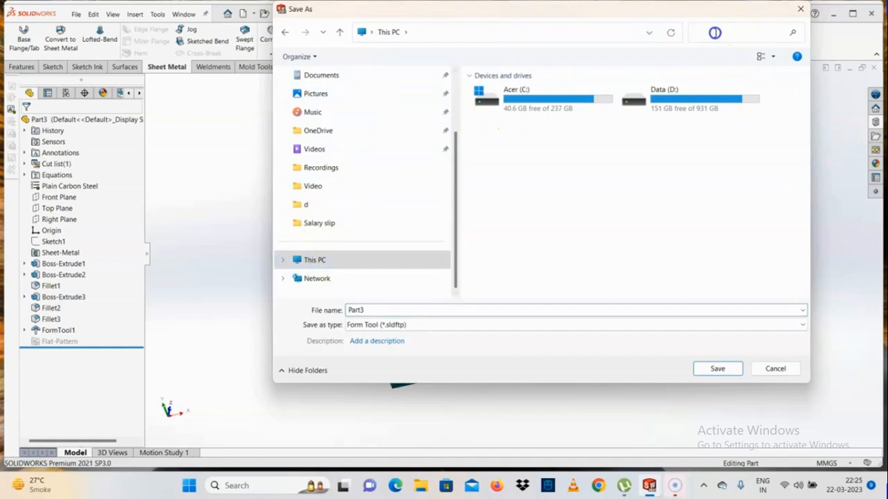
pyautogui.click(715, 32)
pyautogui.write('design library')
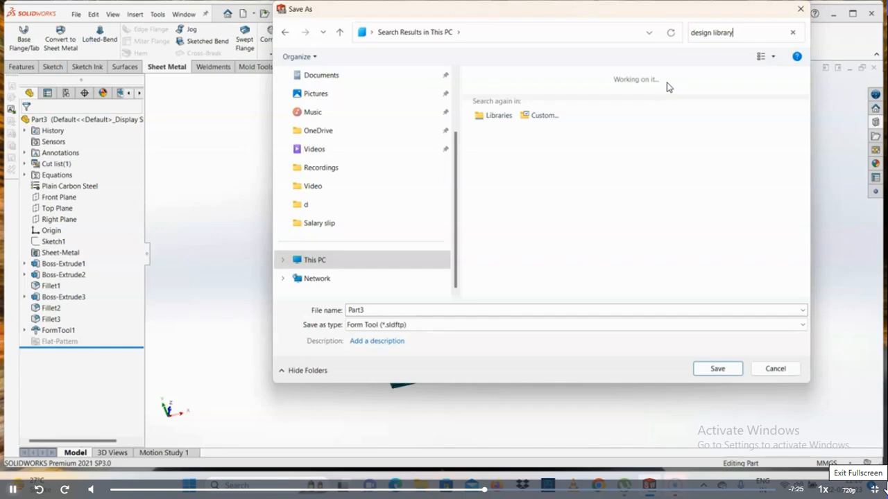
pyautogui.click(661, 93)
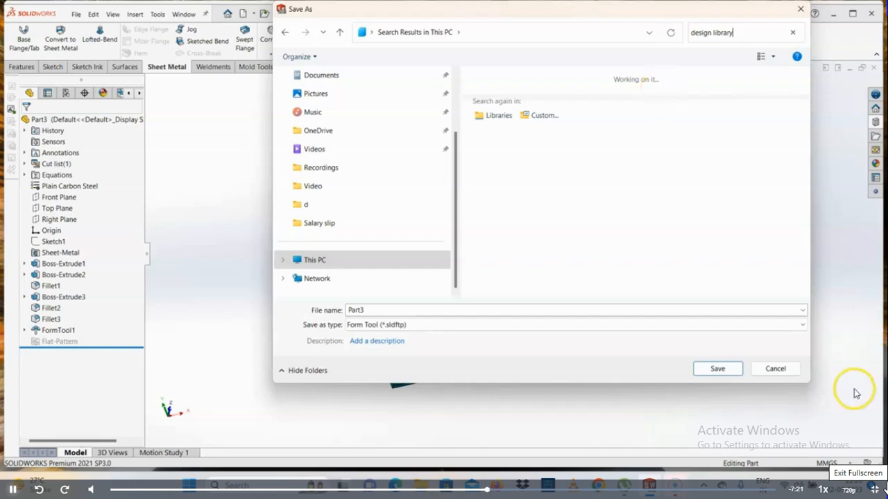
pyautogui.click(777, 370)
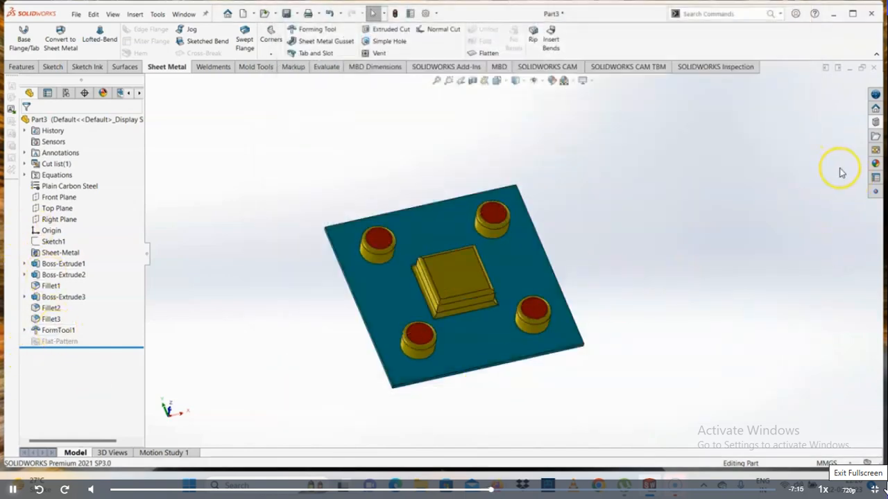
# - Open the Part2 forming tool from the embosses folder of the Design Library
pyautogui.click(875, 122)
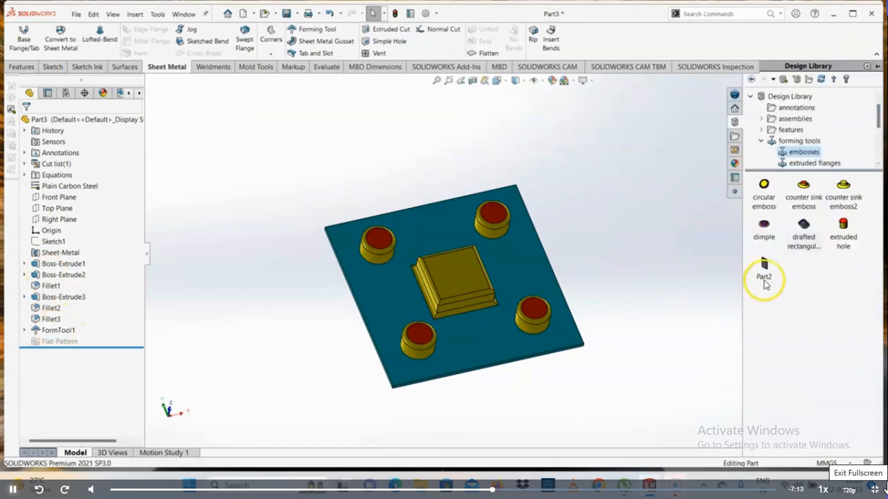
pyautogui.moveTo(767, 276)
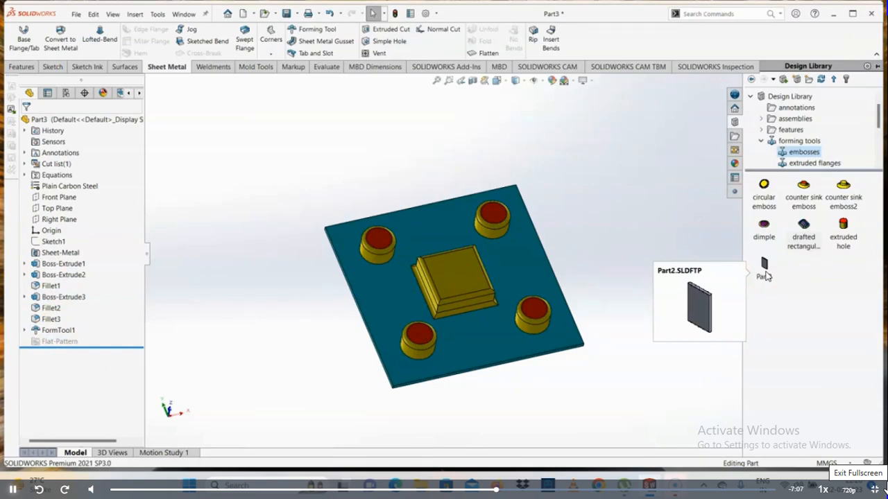
pyautogui.click(765, 275)
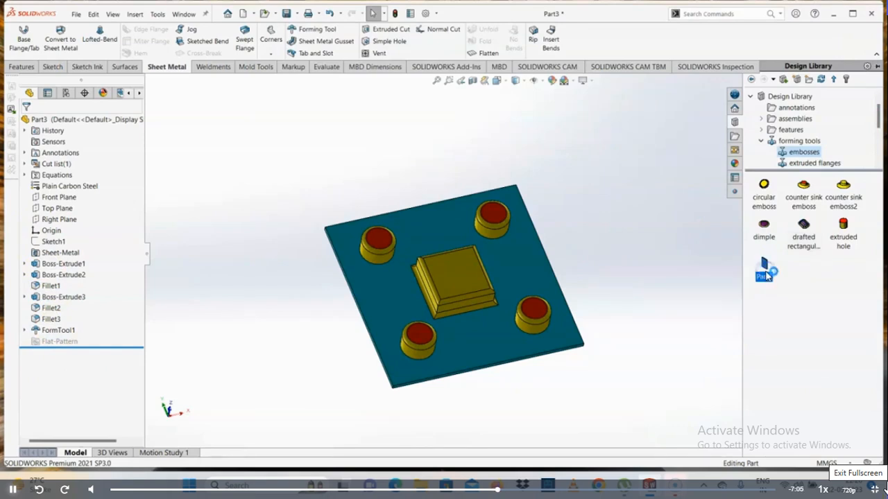
pyautogui.moveTo(767, 275); pyautogui.dragTo(640, 304)
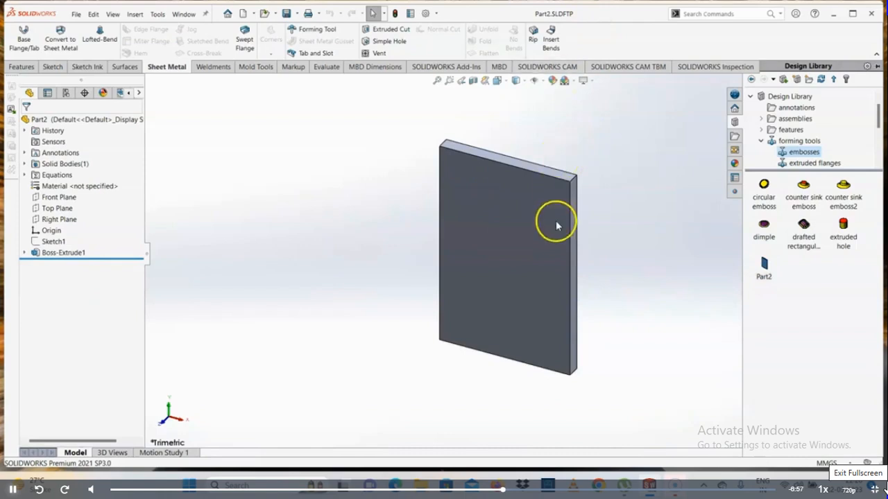
pyautogui.click(536, 254)
pyautogui.click(295, 289)
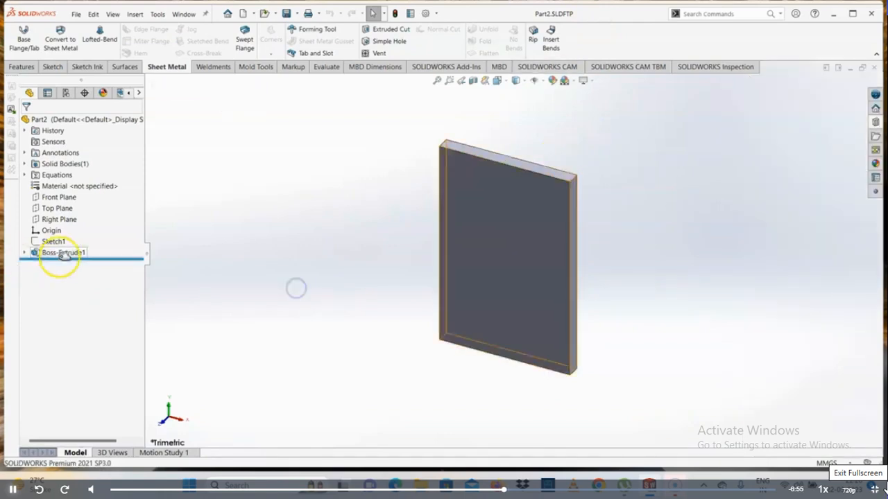
# - Start a sketch on the rectangular plate's front face and draw a circle of about 13 mm radius near its upper-left corner
pyautogui.click(530, 271)
pyautogui.click(571, 247)
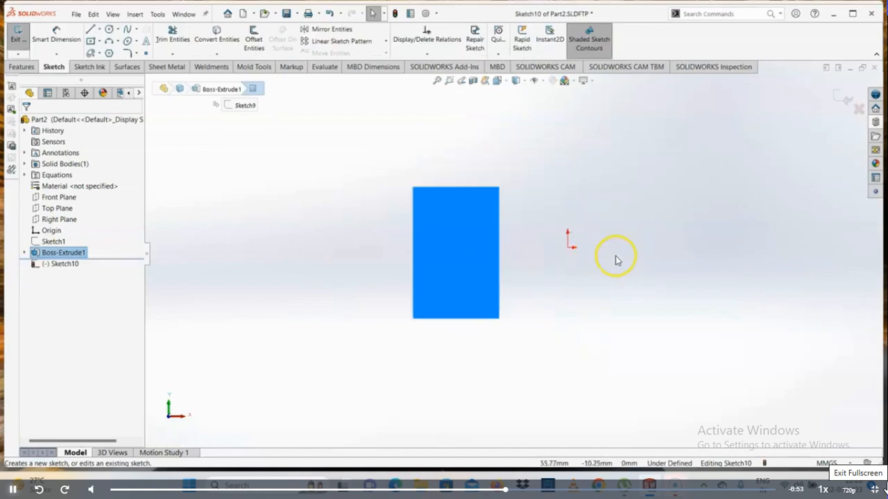
pyautogui.click(560, 267)
pyautogui.click(109, 29)
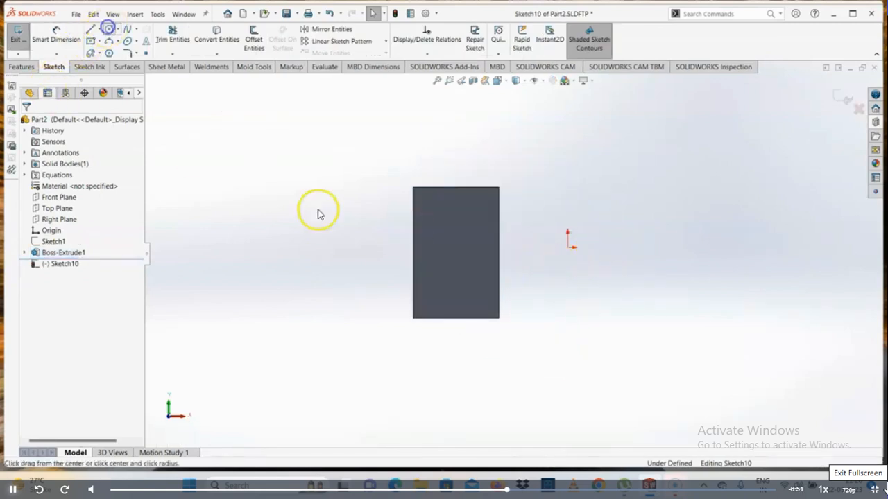
pyautogui.click(422, 221)
pyautogui.press('Escape')
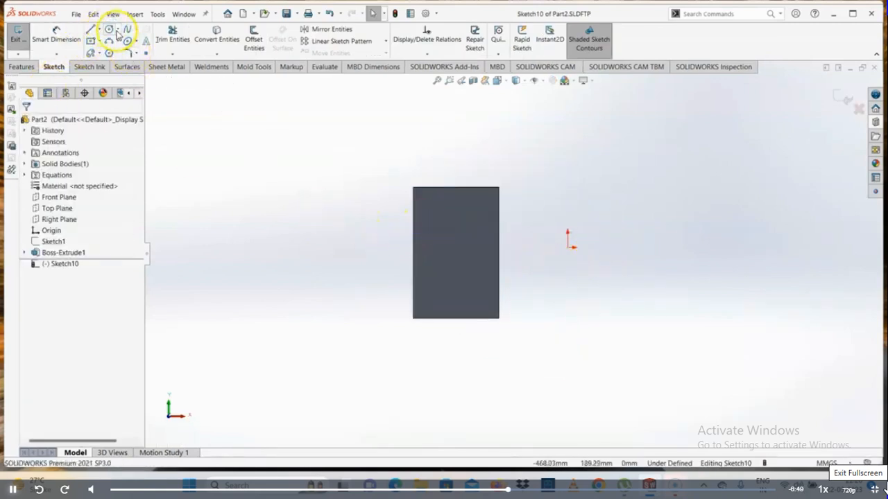
pyautogui.click(113, 30)
pyautogui.moveTo(434, 232); pyautogui.dragTo(437, 233)
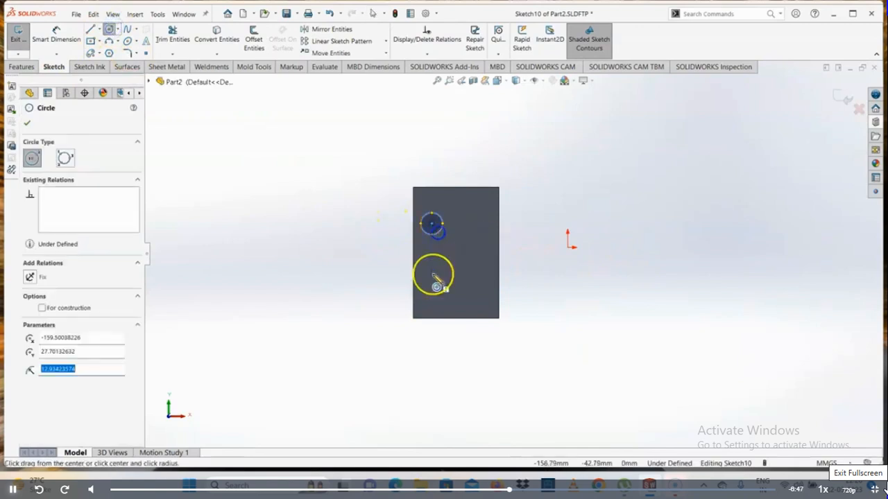
# - Draw three more circles of about 10 mm radius or smaller near the plate's lower-left, upper-right and lower-right corners
pyautogui.moveTo(431, 289); pyautogui.dragTo(438, 295)
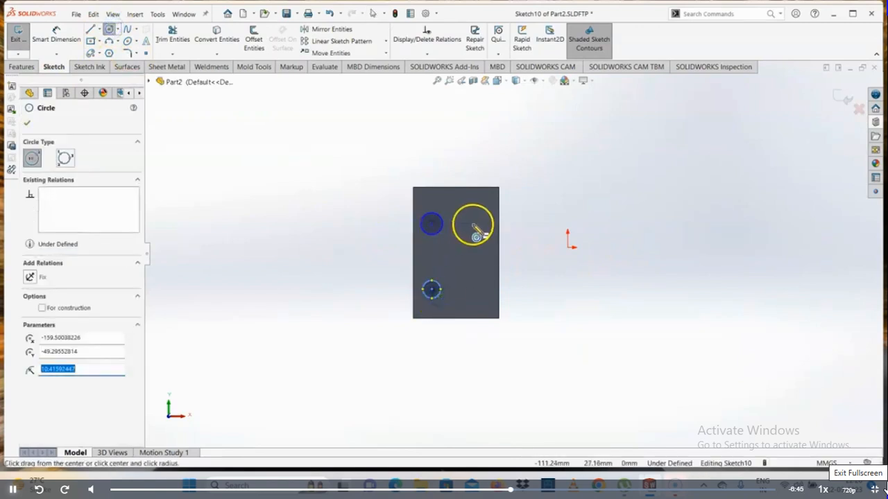
pyautogui.moveTo(472, 223); pyautogui.dragTo(480, 229)
pyautogui.moveTo(473, 289); pyautogui.dragTo(478, 295)
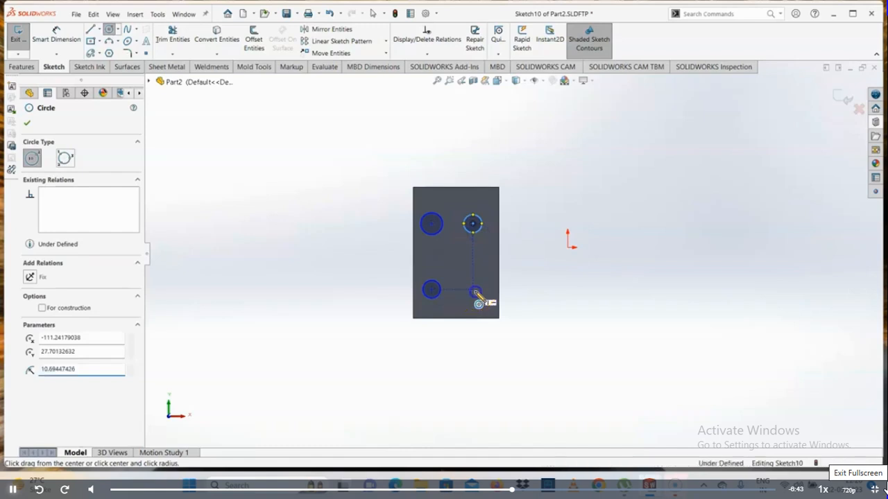
pyautogui.press('Escape')
# - Extrude the four circles 10 mm from the plate's front face as merged bosses
pyautogui.click(22, 67)
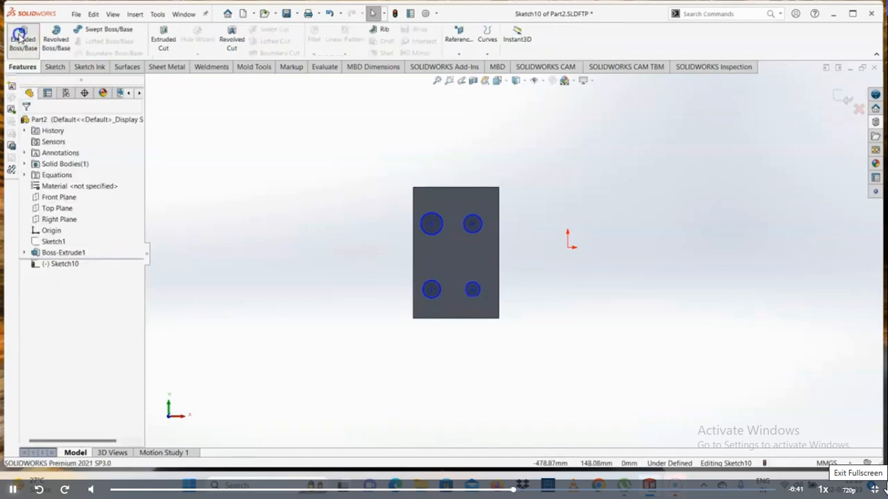
pyautogui.click(23, 40)
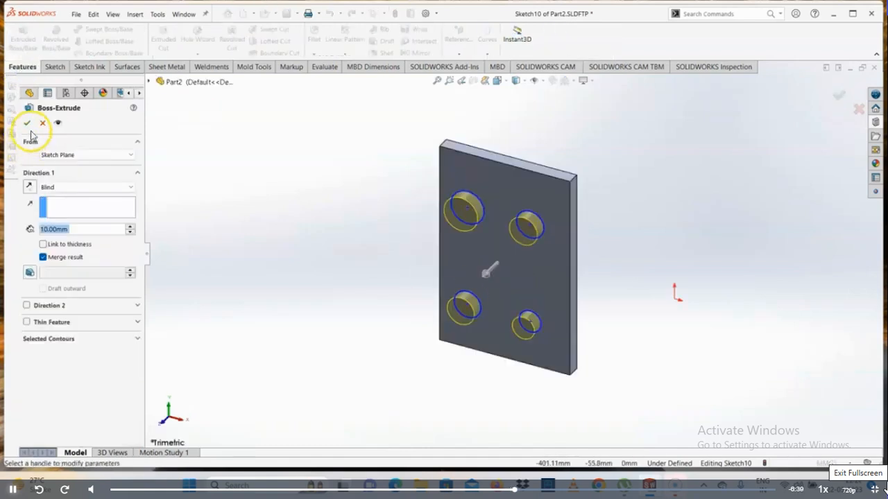
pyautogui.click(28, 124)
# - Try to fillet the outer circular edges of the four bosses with a 10 mm radius
pyautogui.moveTo(487, 269); pyautogui.dragTo(550, 127, button='middle')
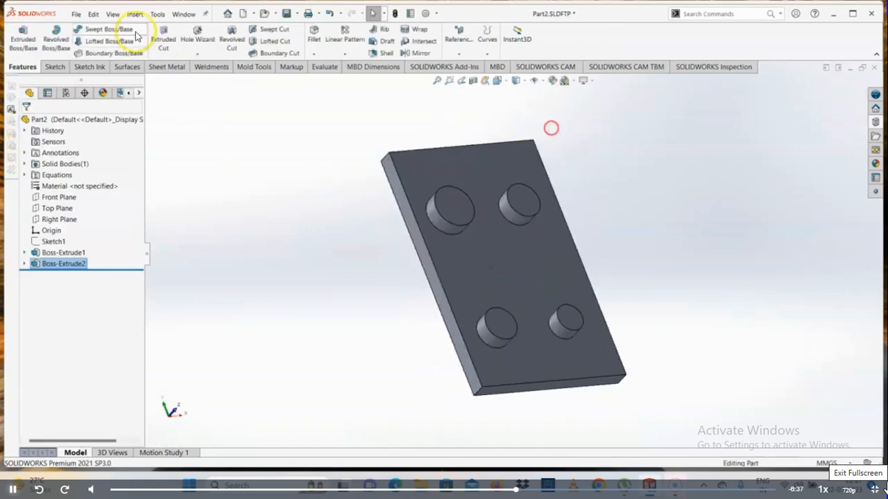
pyautogui.click(314, 55)
pyautogui.click(319, 62)
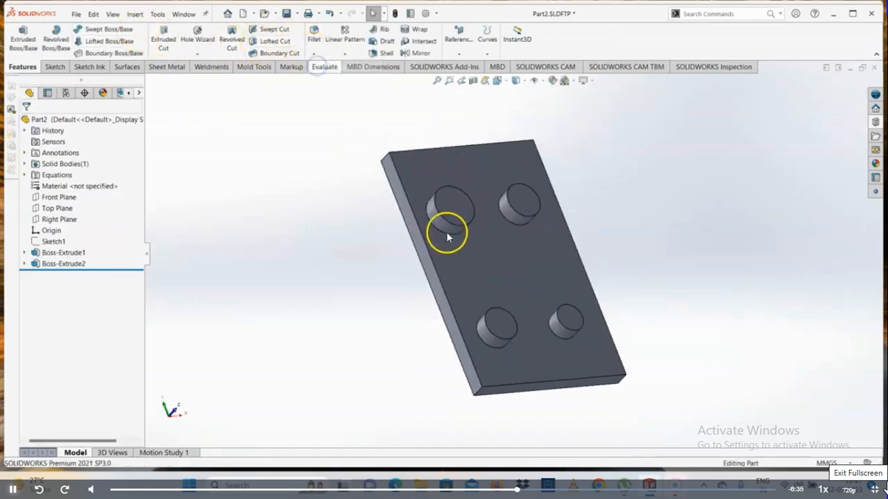
pyautogui.click(449, 226)
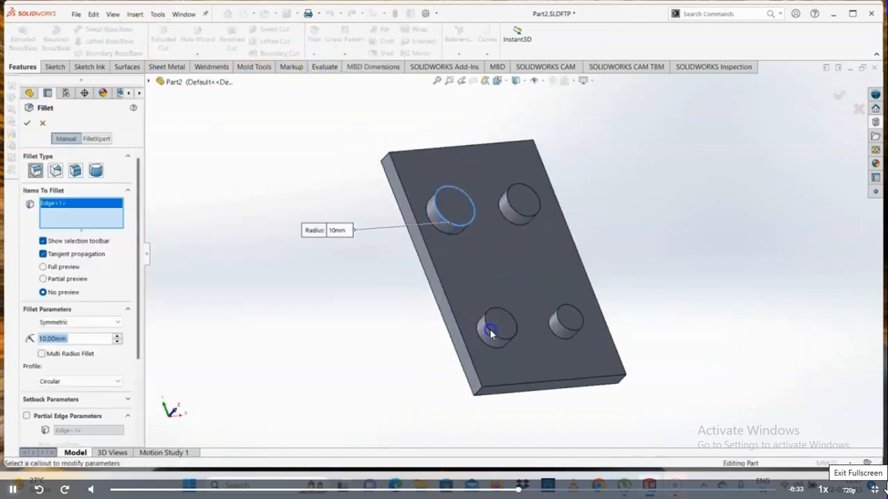
pyautogui.click(489, 329)
pyautogui.click(516, 216)
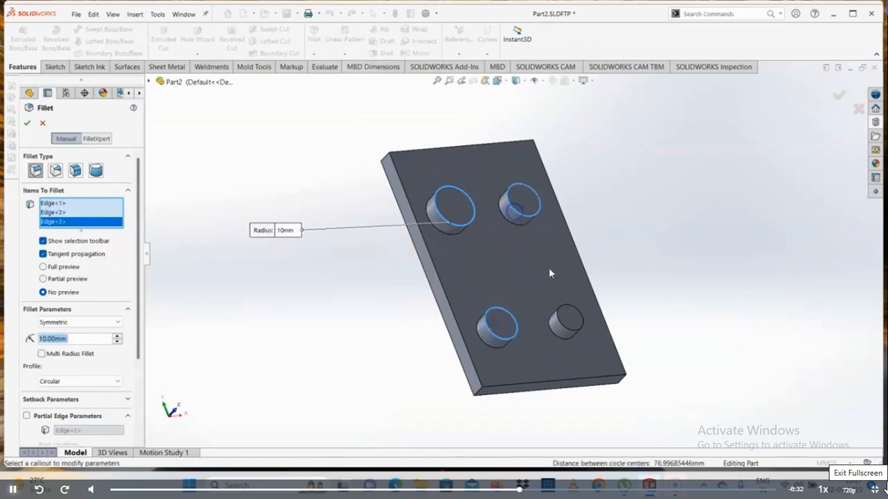
pyautogui.click(569, 330)
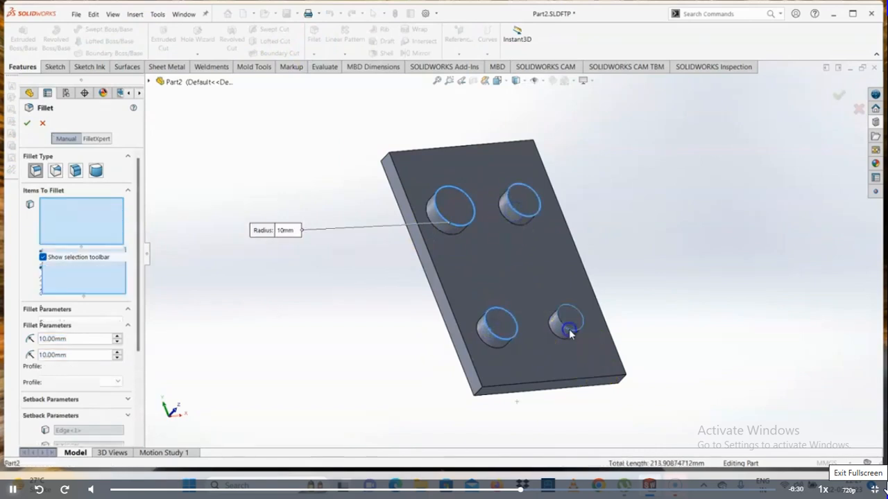
pyautogui.click(27, 124)
pyautogui.click(581, 221)
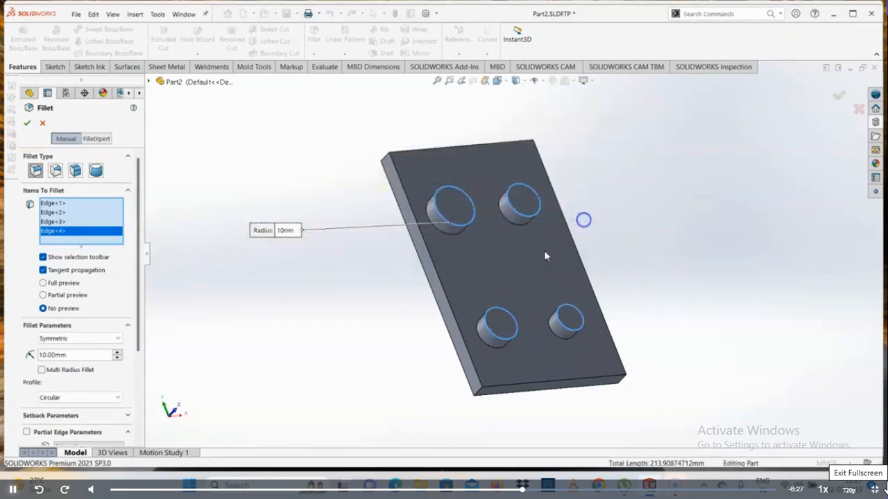
# - Set the boss edge fillet radius to 2 mm and apply it
pyautogui.moveTo(81, 354); pyautogui.dragTo(6, 353)
pyautogui.write('2')
pyautogui.press('Return')
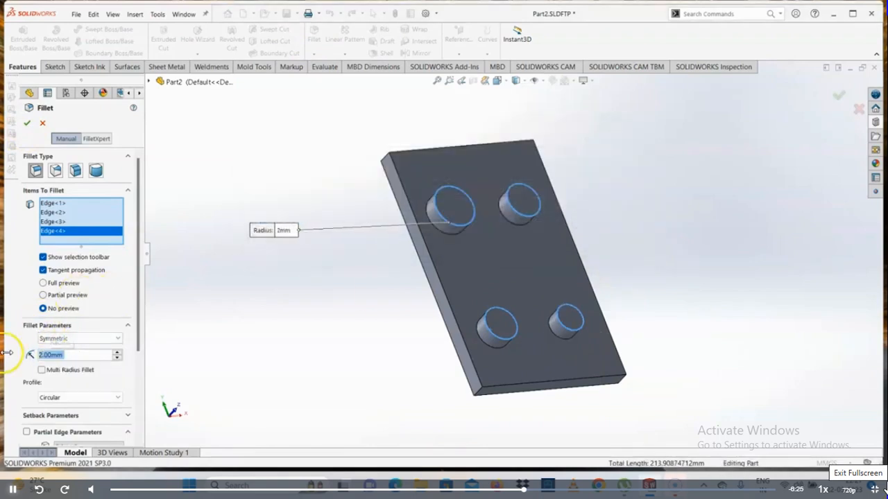
pyautogui.click(27, 124)
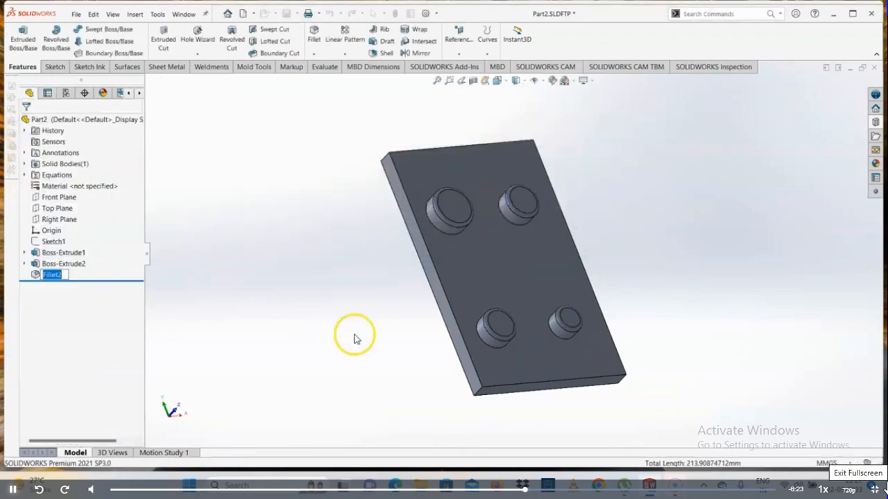
# - Create a forming tool with the plate's front face as stopping face and the four boss tops as faces to remove, and close Part2
pyautogui.moveTo(571, 271); pyautogui.dragTo(542, 247, button='middle')
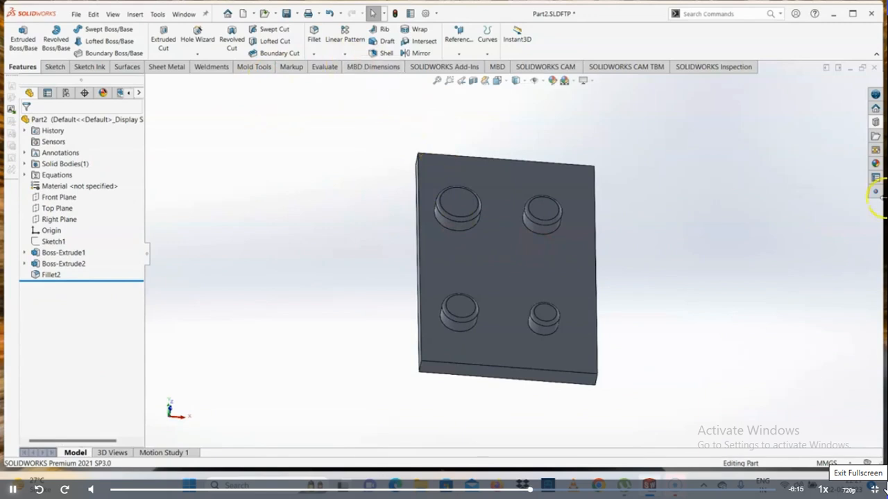
pyautogui.click(876, 148)
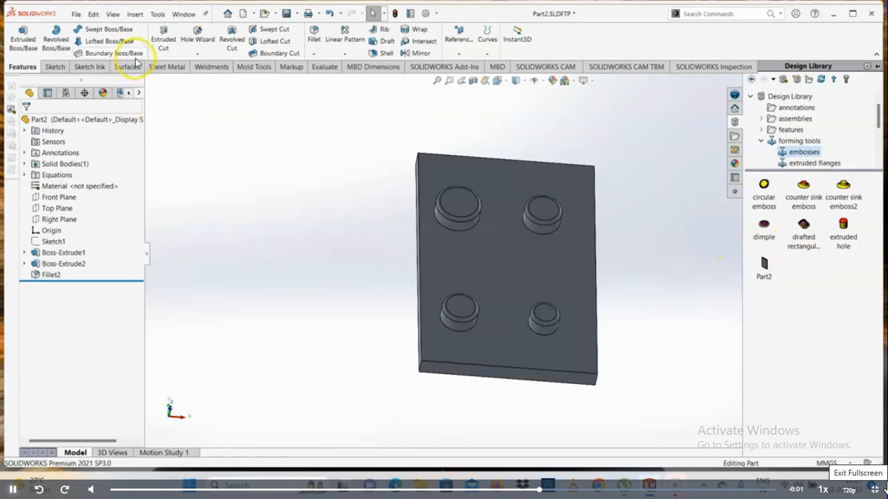
pyautogui.click(167, 66)
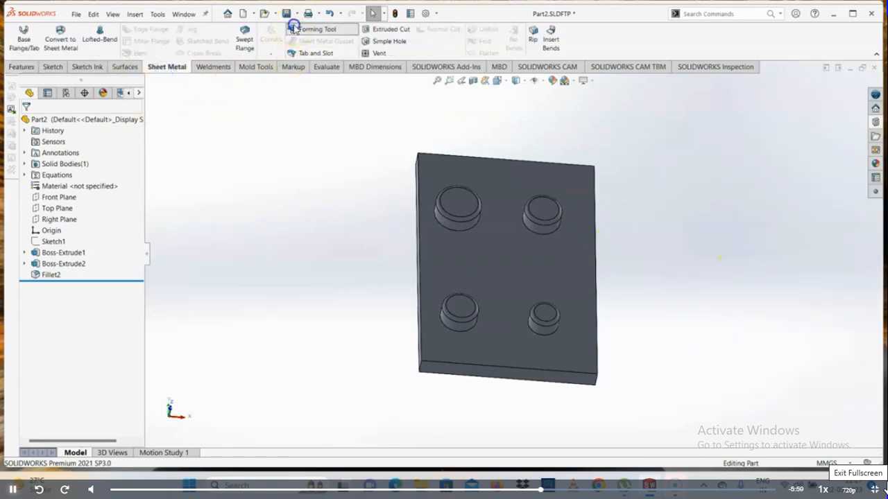
pyautogui.click(295, 30)
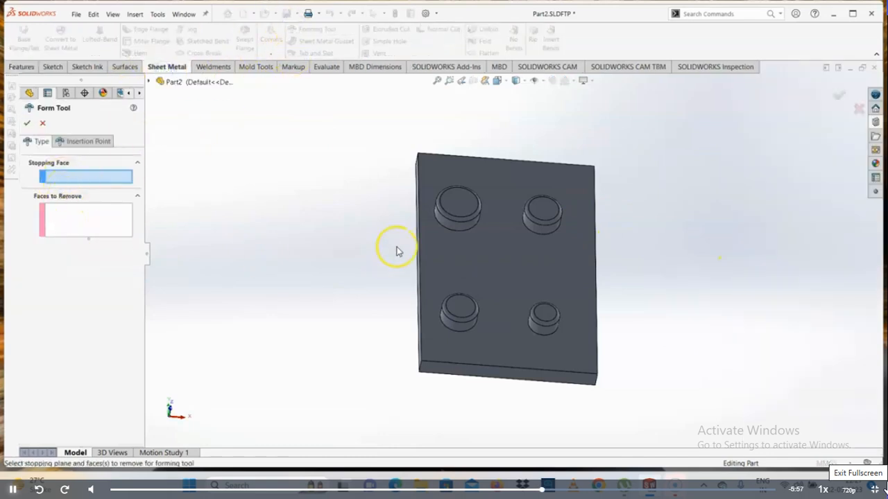
pyautogui.click(452, 243)
pyautogui.click(457, 205)
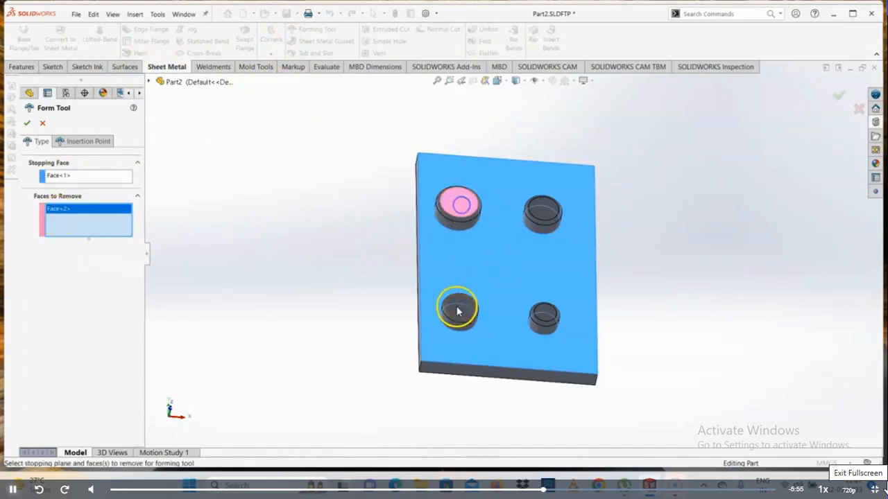
pyautogui.click(458, 310)
pyautogui.click(545, 315)
pyautogui.click(543, 210)
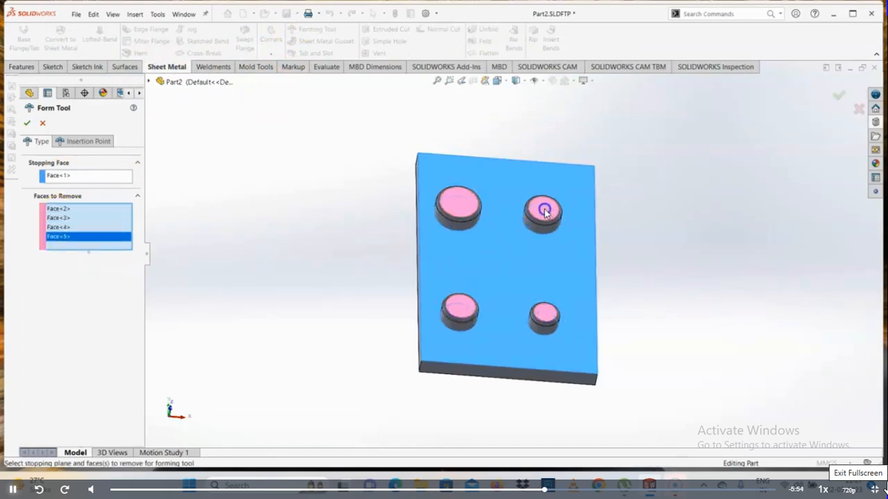
pyautogui.click(27, 124)
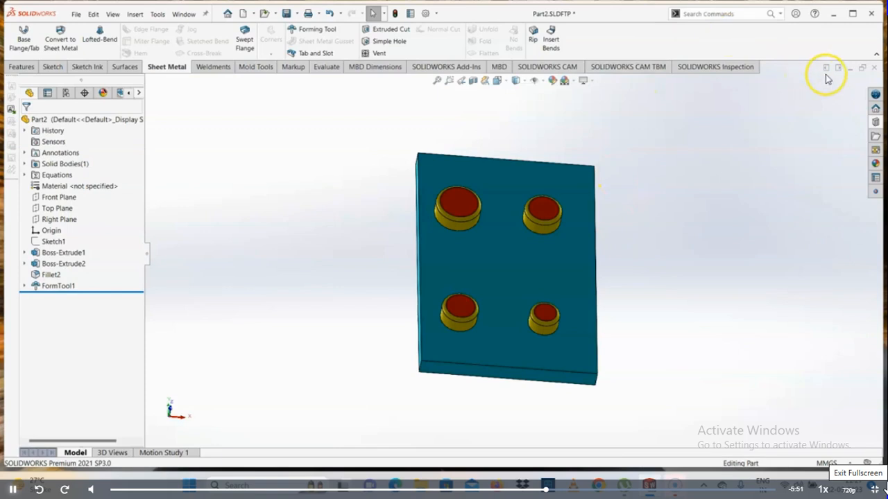
pyautogui.click(873, 68)
pyautogui.click(457, 303)
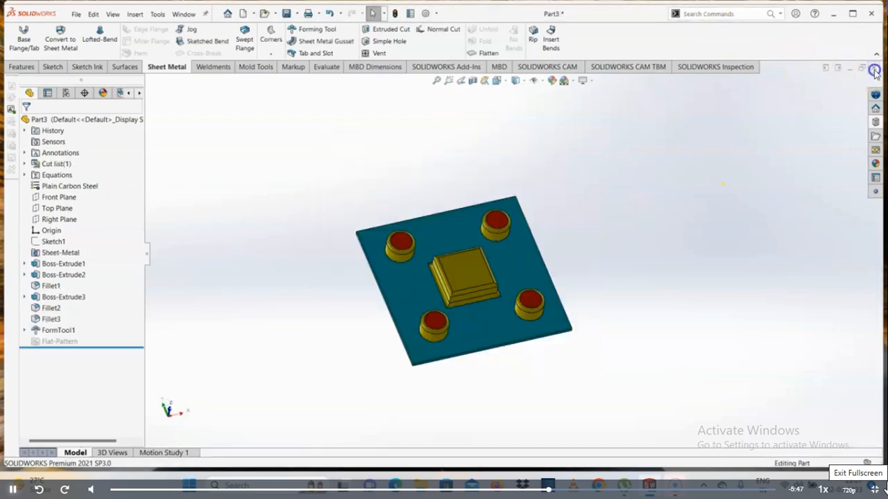
# - Create a new part and start a sketch on its Front Plane
pyautogui.click(77, 14)
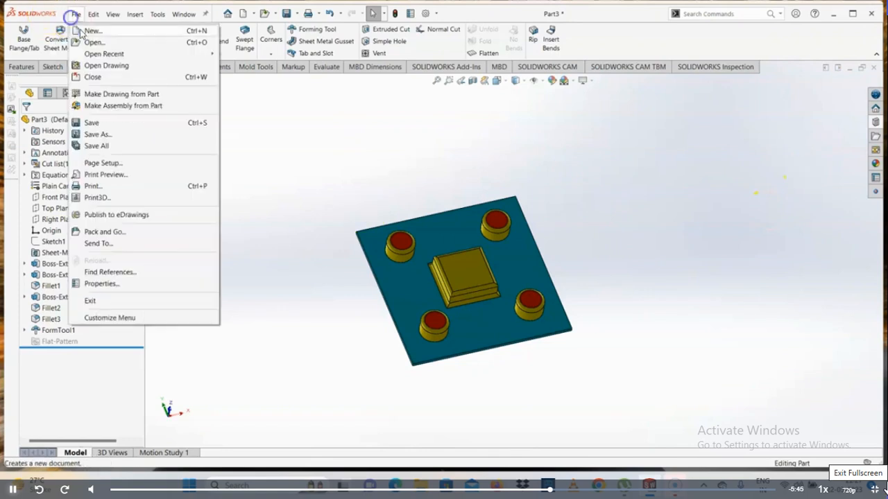
pyautogui.click(81, 30)
pyautogui.doubleClick(218, 215)
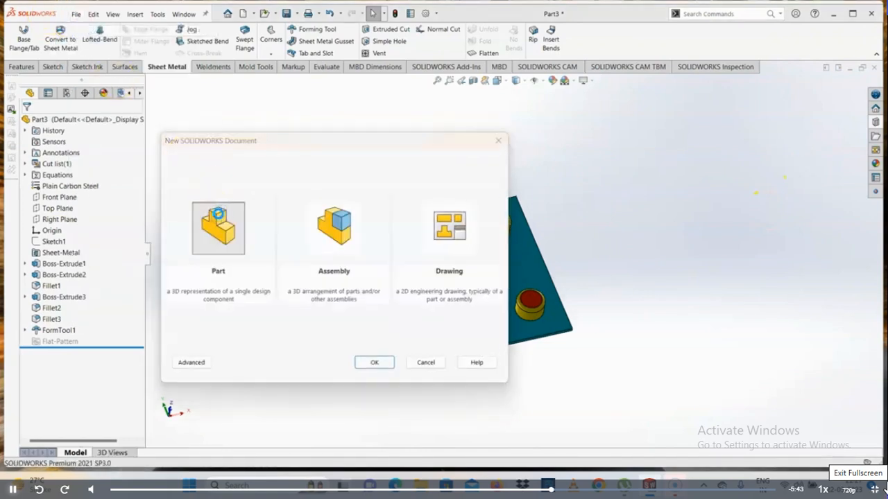
pyautogui.click(59, 175)
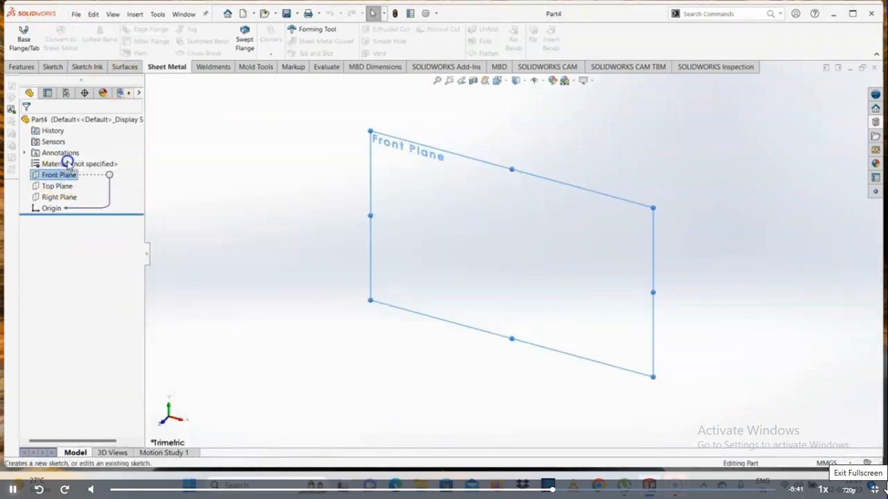
pyautogui.click(65, 164)
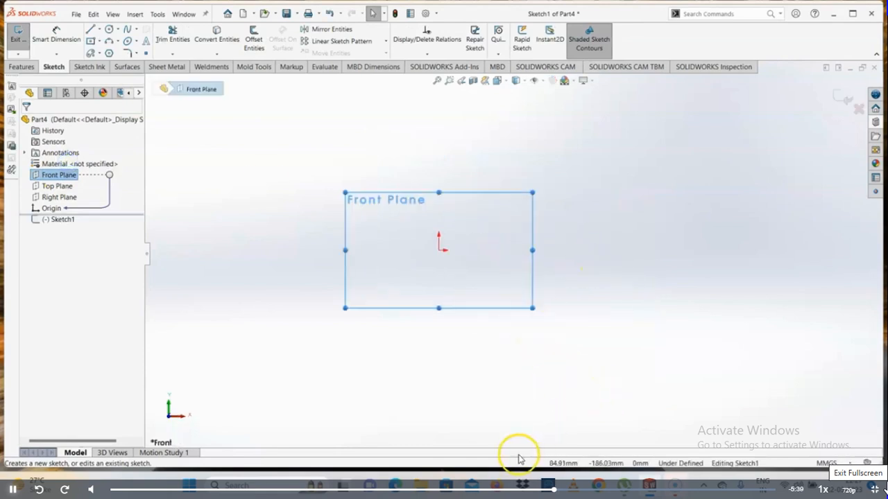
# - Return to Part3 and start saving it as a new file with the Form Tool (*.sldftp) file type
pyautogui.moveTo(650, 483)
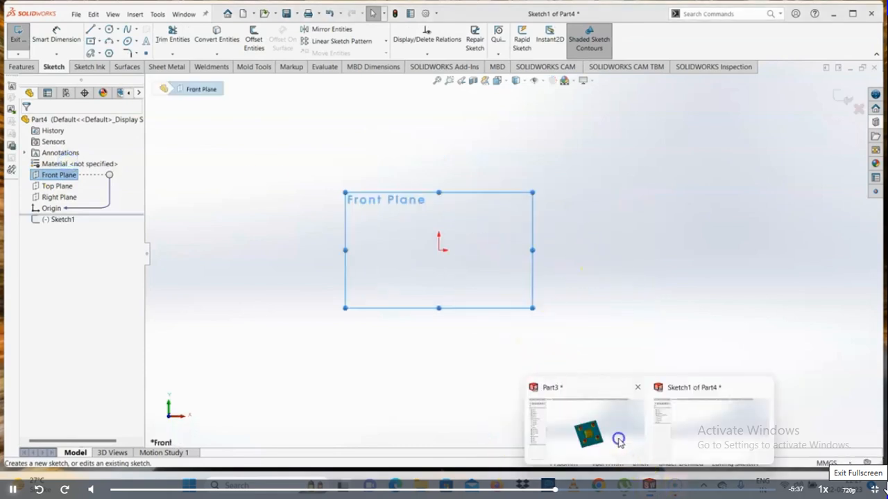
pyautogui.click(579, 426)
pyautogui.click(77, 17)
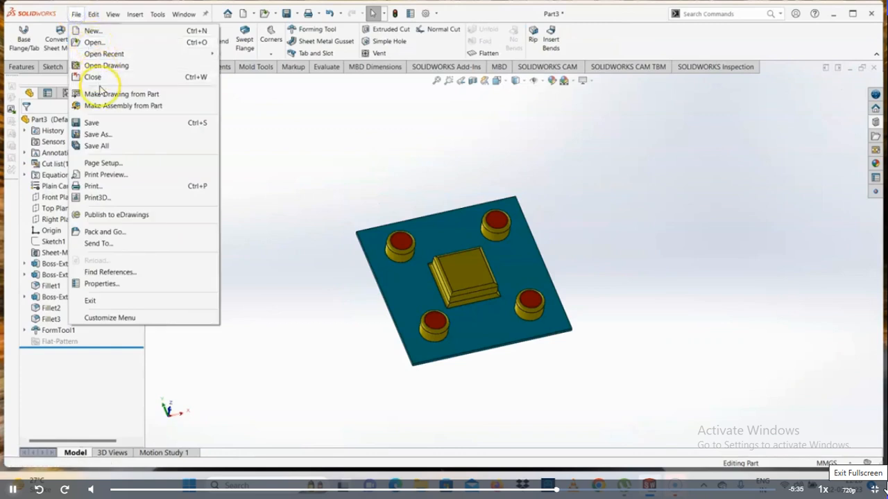
pyautogui.click(96, 129)
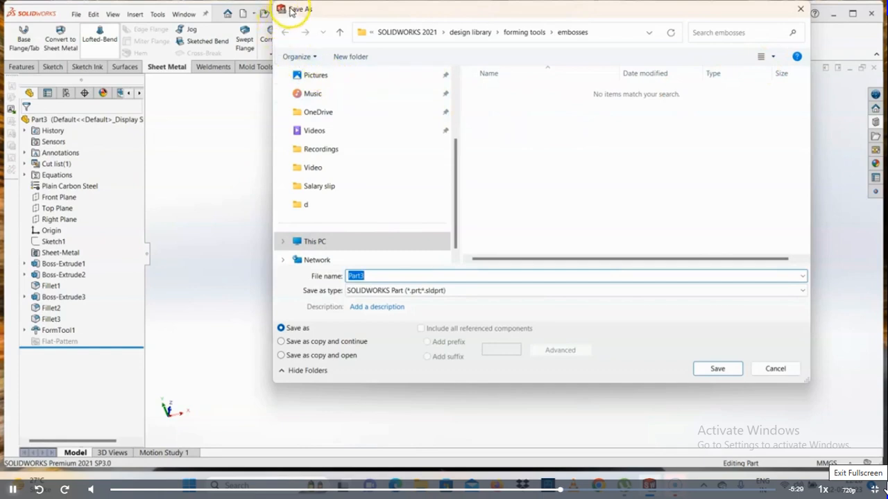
pyautogui.moveTo(291, 11); pyautogui.dragTo(236, 93)
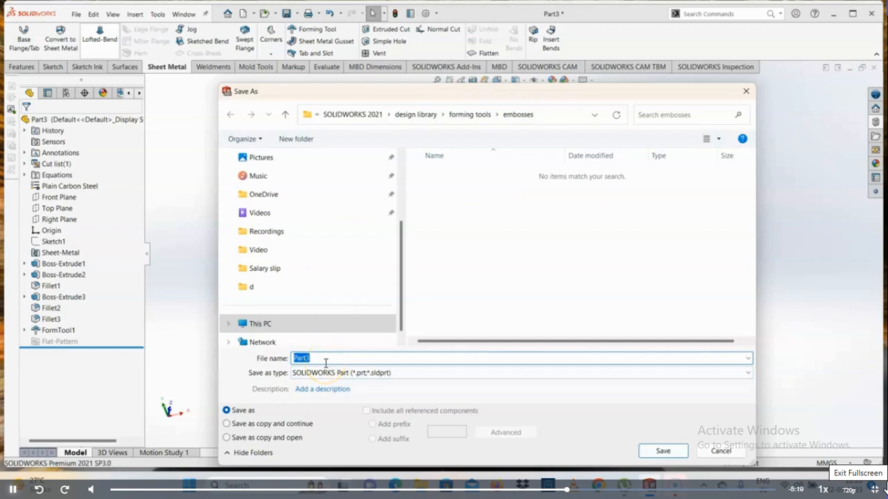
pyautogui.write('Emboss2')
pyautogui.click(319, 375)
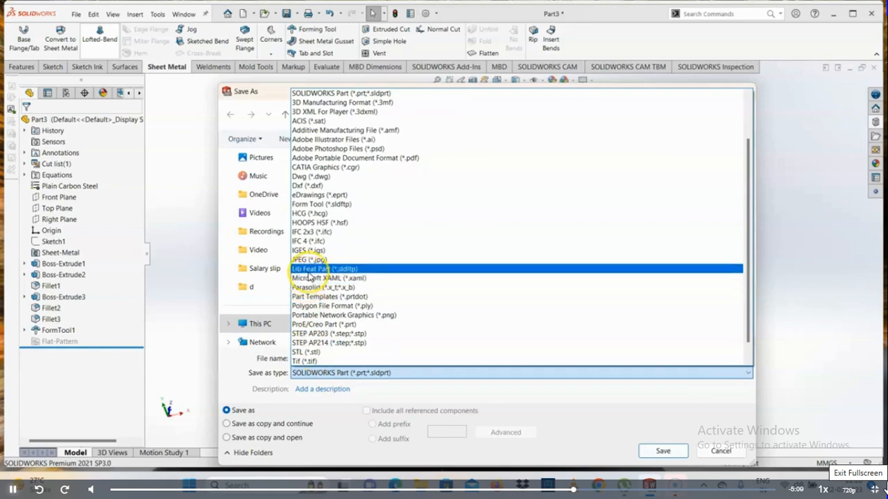
pyautogui.scroll(3, 313, 274)
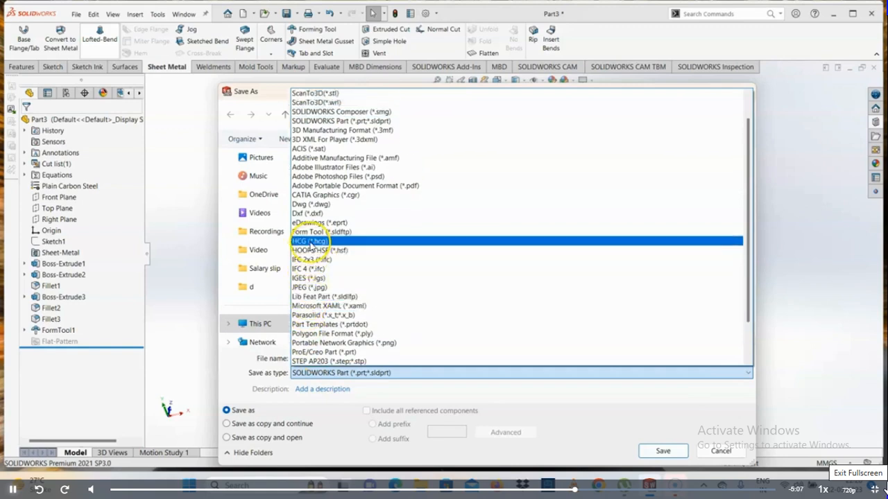
pyautogui.scroll(1, 332, 259)
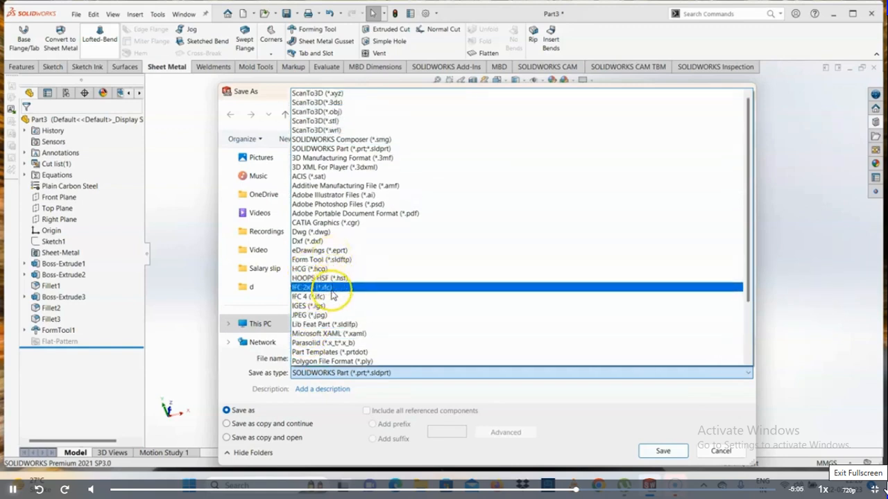
pyautogui.click(322, 260)
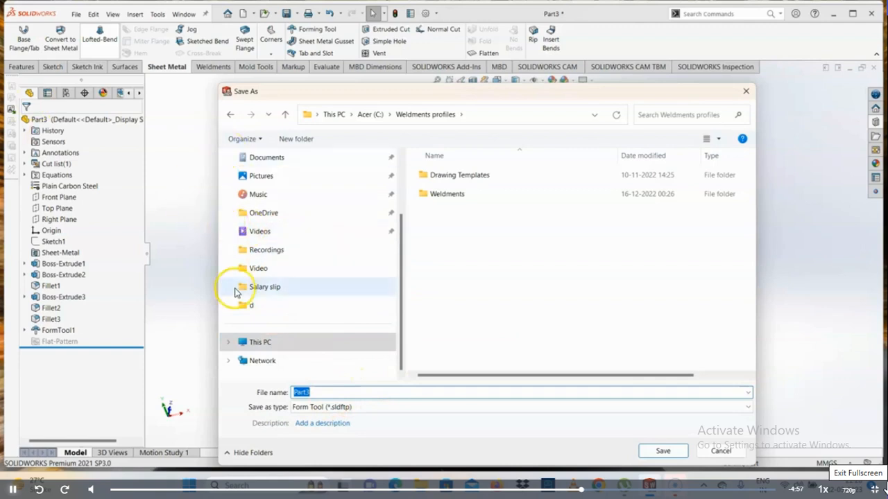
# - Go to This PC to search for the save folder, and cancel the save
pyautogui.click(676, 116)
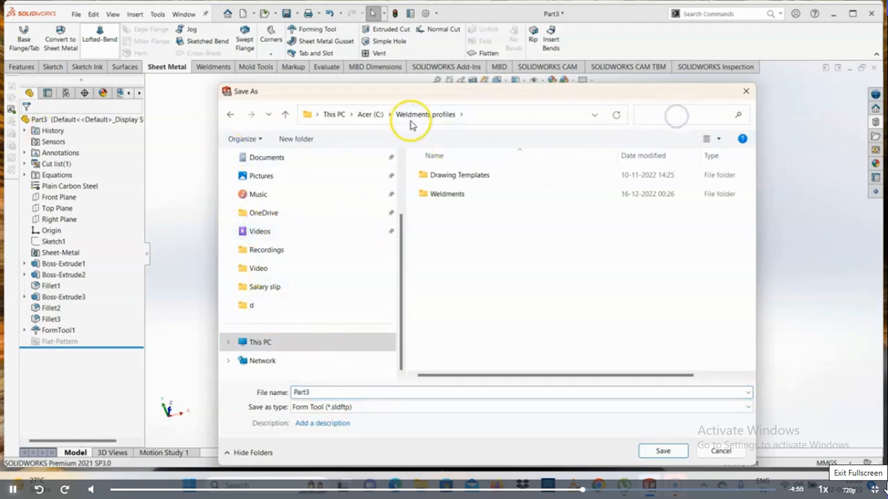
pyautogui.click(334, 114)
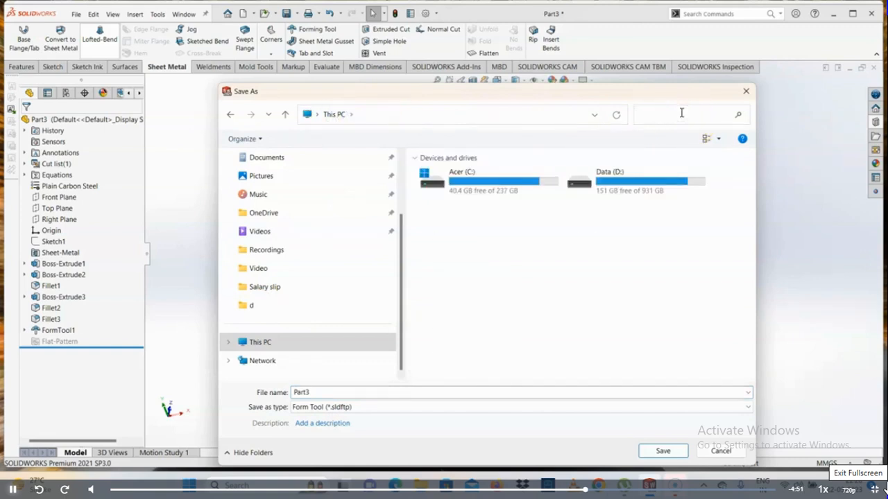
pyautogui.press('Escape')
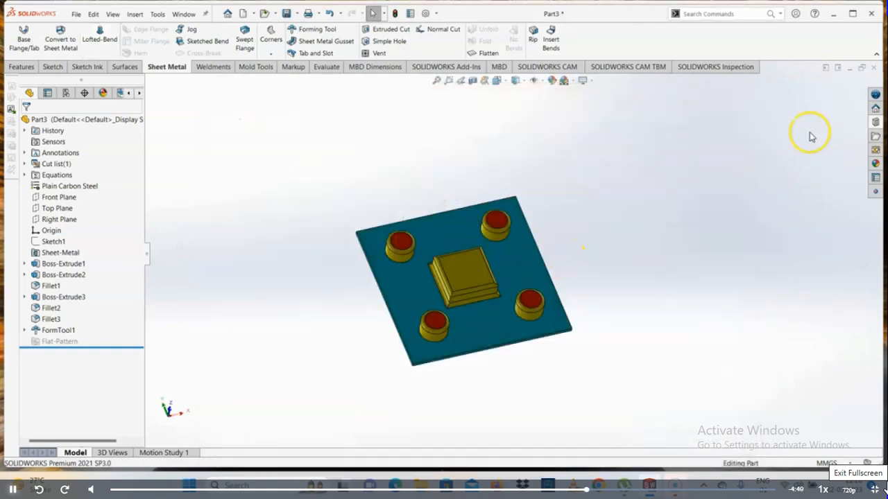
# - Switch to Part4 and sketch a centre rectangle about 330 by 171 mm, centred on the origin of the Front Plane
pyautogui.click(76, 14)
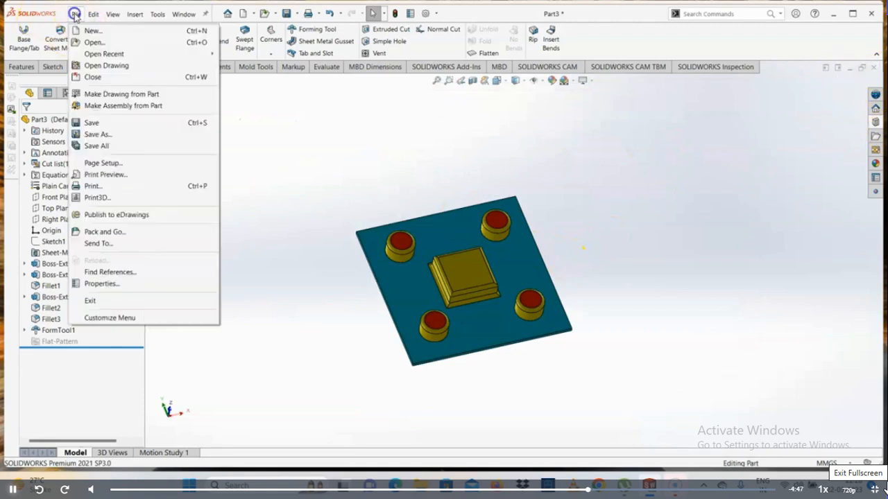
pyautogui.click(76, 13)
pyautogui.hotkey('ctrl', 'Tab')
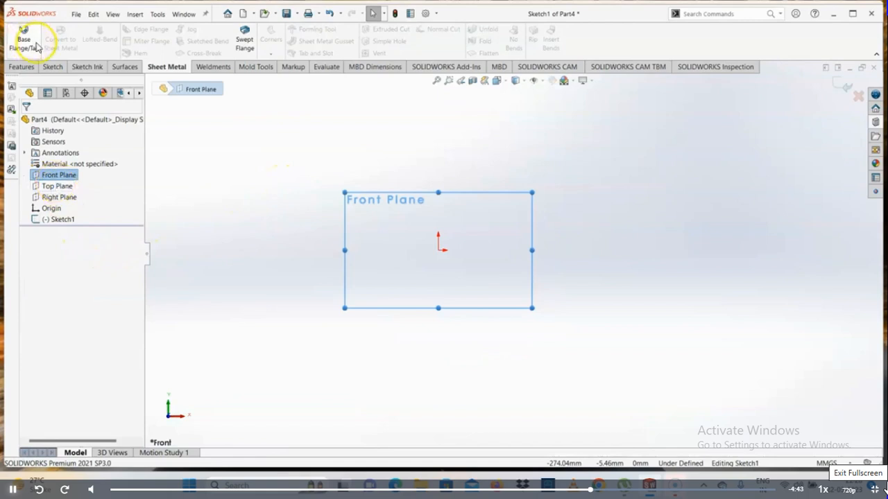
pyautogui.click(53, 66)
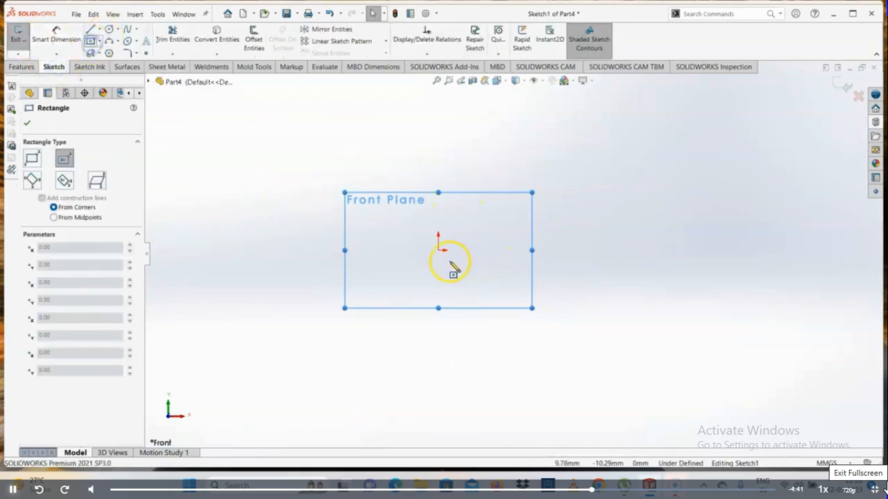
pyautogui.click(438, 249)
pyautogui.click(611, 161)
pyautogui.rightClick(611, 161)
pyautogui.click(625, 169)
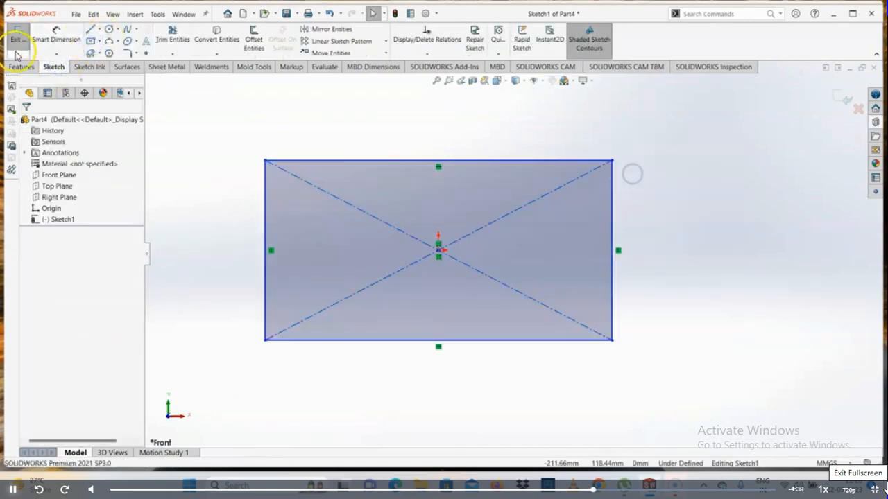
# - Fully define the rectangle sketch with automatically added relations and dimensions
pyautogui.click(405, 56)
pyautogui.click(435, 88)
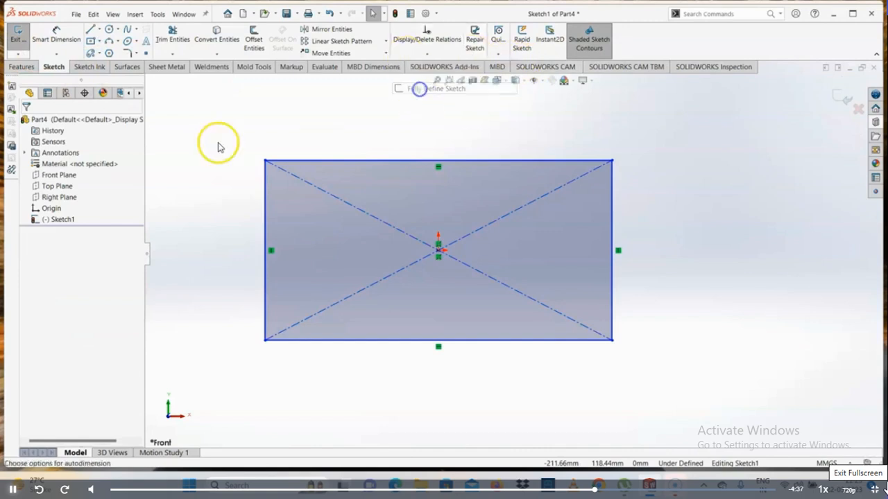
pyautogui.click(23, 121)
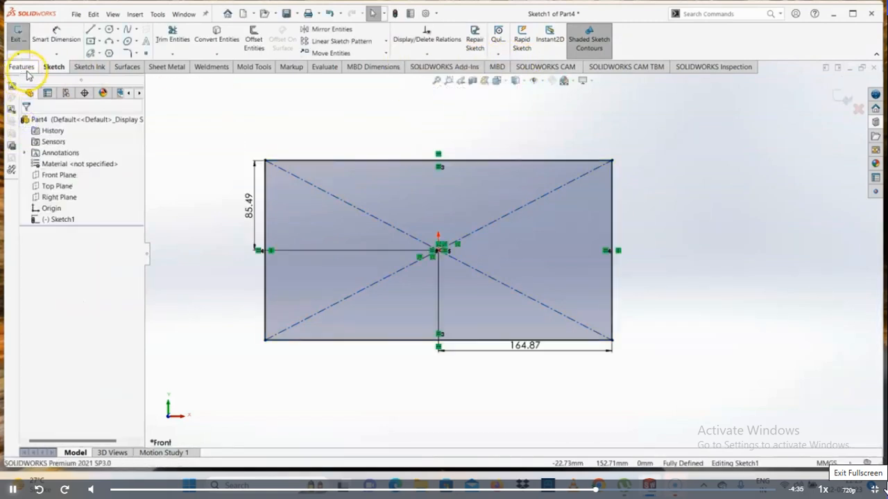
# - Set the rectangle's vertical and horizontal dimensions from the origin to 200 mm each
pyautogui.doubleClick(250, 208)
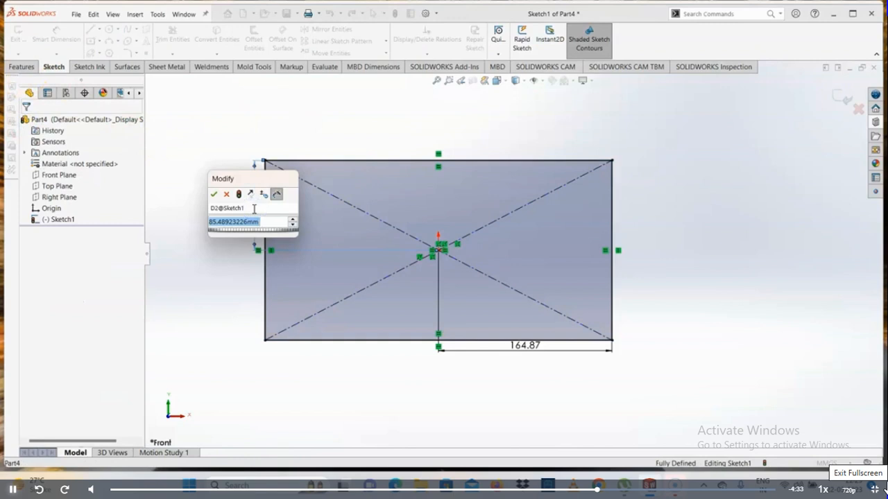
pyautogui.write('200')
pyautogui.press('Return')
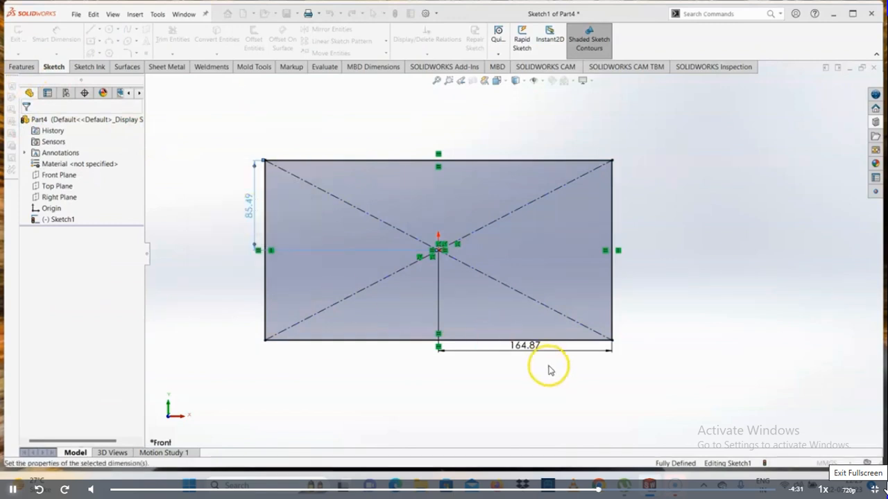
pyautogui.doubleClick(516, 344)
pyautogui.write('200')
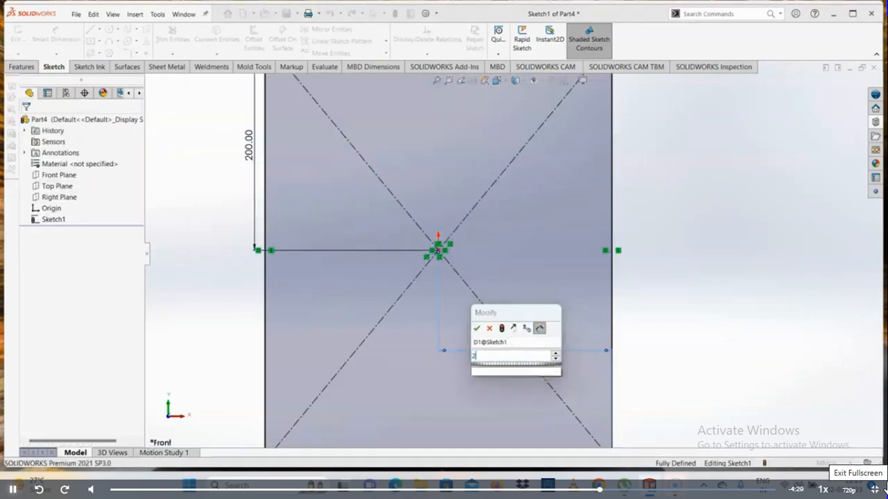
pyautogui.press('Return')
pyautogui.click(709, 326)
pyautogui.scroll(4, 709, 326)
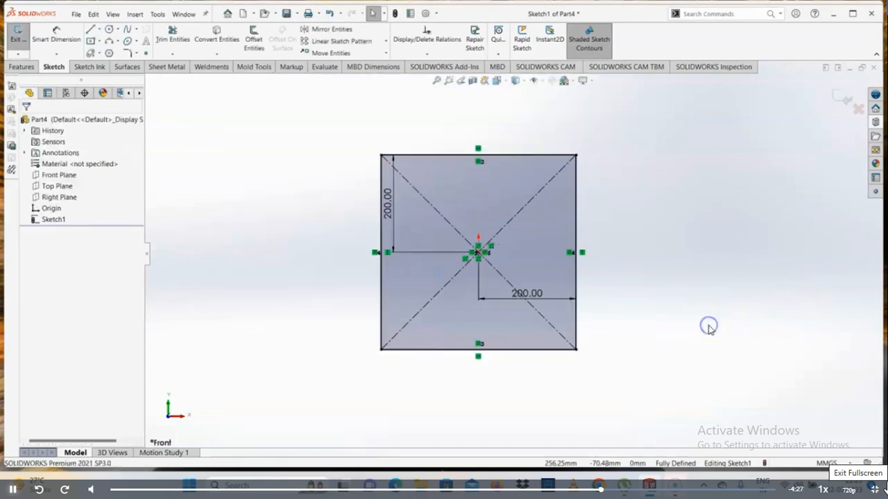
# - Create a 2 mm thick base flange from the square sketch
pyautogui.click(167, 66)
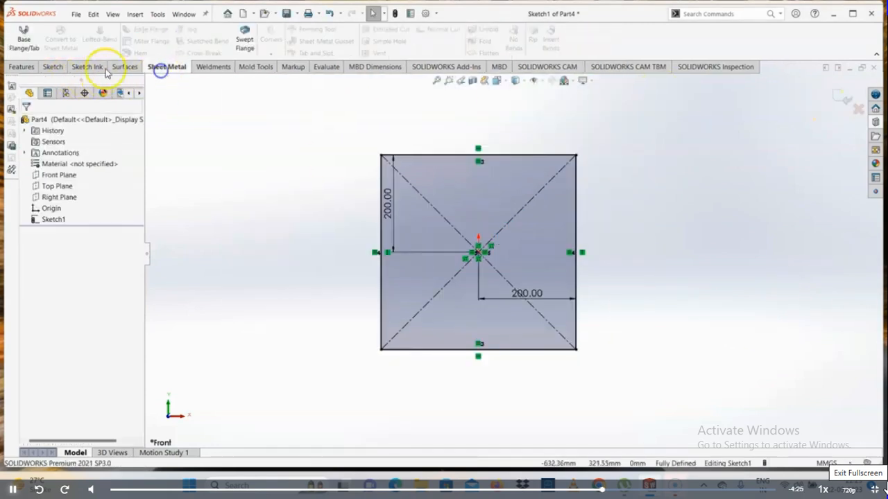
pyautogui.click(25, 40)
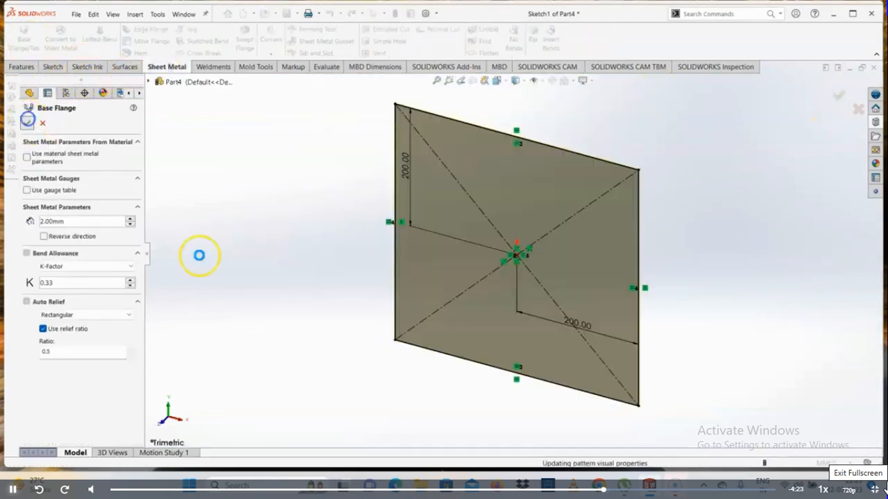
pyautogui.click(839, 100)
# - Try to apply the Part2 forming tool from the Design Library's embosses folder to the plate's face
pyautogui.click(875, 122)
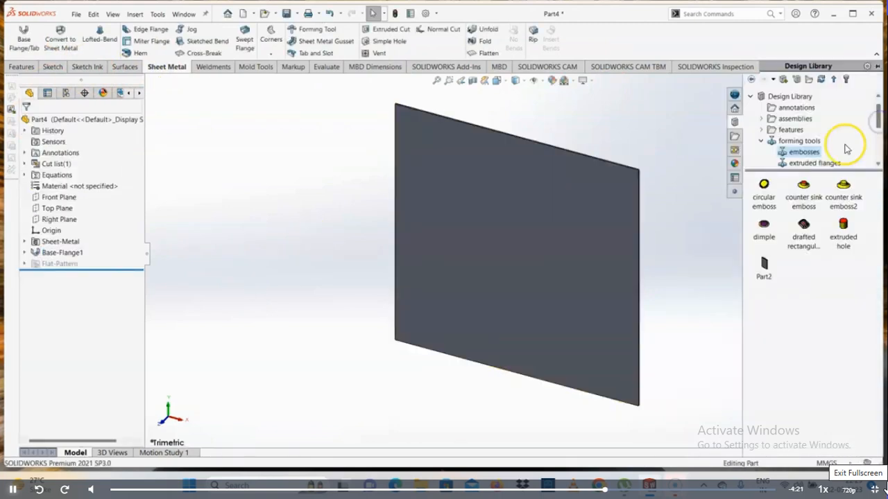
pyautogui.click(802, 154)
pyautogui.moveTo(764, 276)
pyautogui.mouseDown()
pyautogui.moveTo(555, 293)
pyautogui.moveTo(620, 206)
pyautogui.moveTo(604, 219)
pyautogui.mouseUp()
pyautogui.click(514, 242)
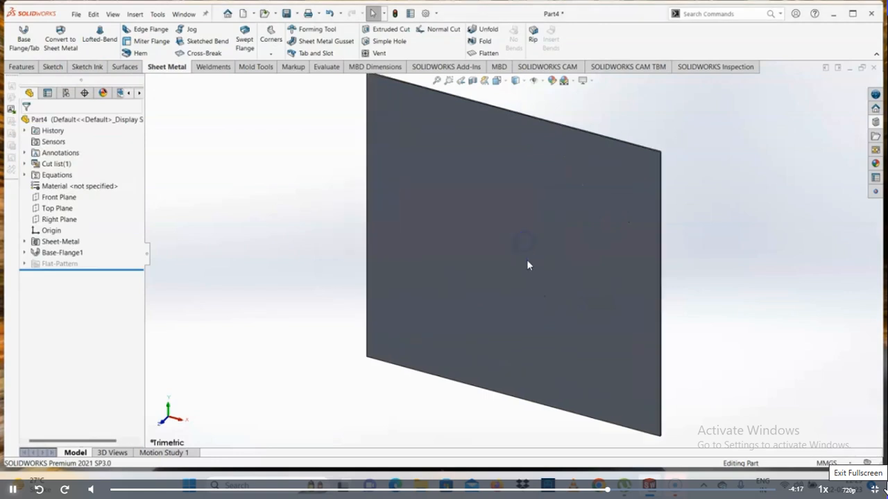
pyautogui.moveTo(527, 261); pyautogui.dragTo(538, 167, button='middle')
pyautogui.click(527, 240)
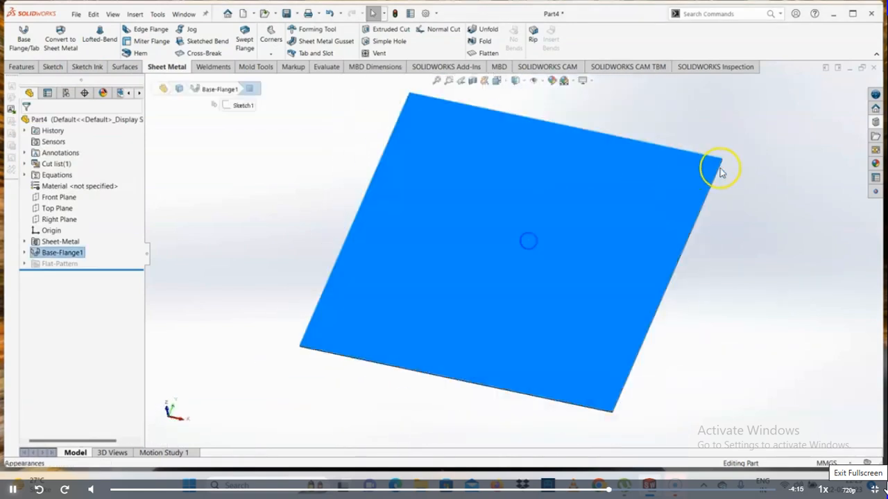
pyautogui.click(727, 198)
pyautogui.click(876, 122)
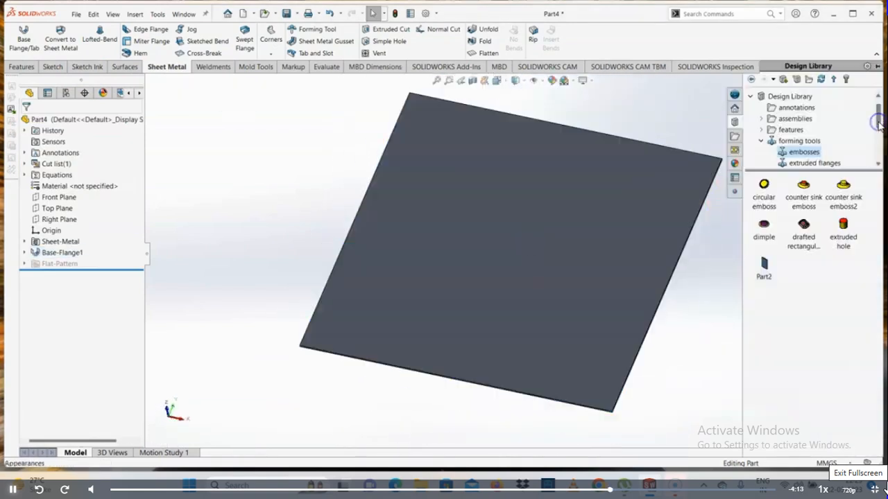
pyautogui.click(805, 165)
pyautogui.scroll(-2, 799, 160)
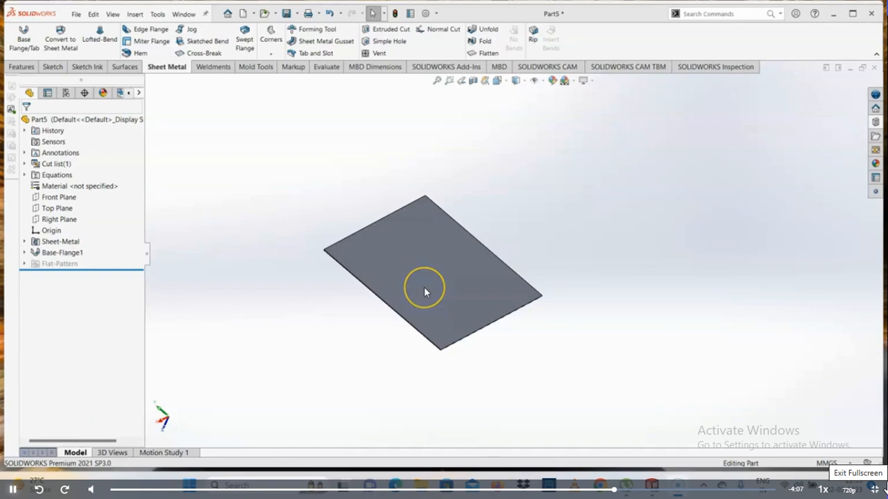
pyautogui.click(427, 279)
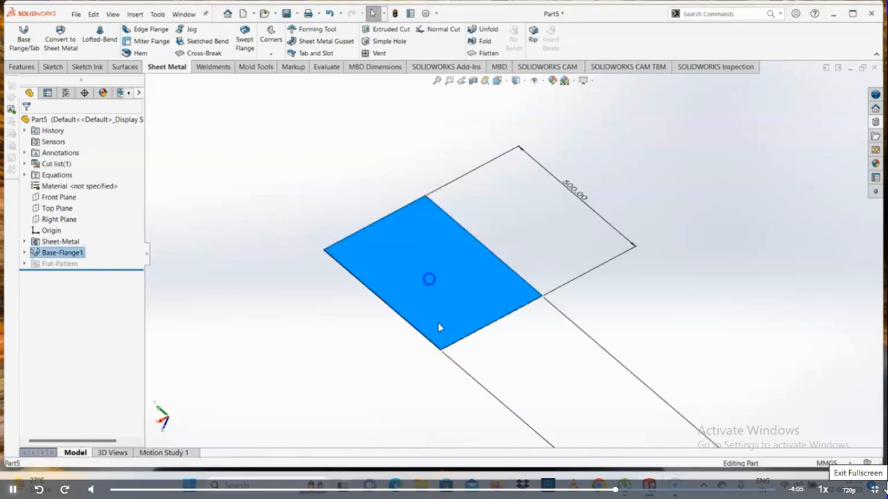
pyautogui.click(410, 342)
pyautogui.moveTo(411, 343); pyautogui.dragTo(492, 355, button='middle')
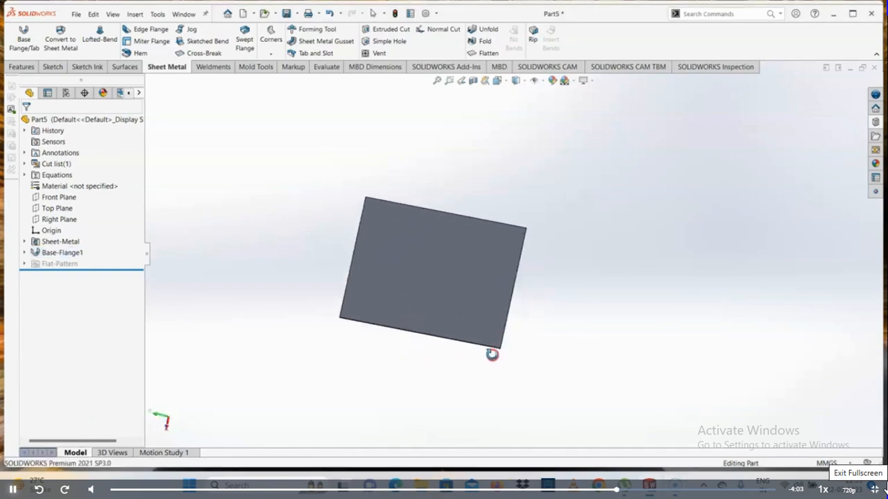
# - Switch to File Explorer and search This PC for the path of the forming tools' embosses folder
pyautogui.click(418, 483)
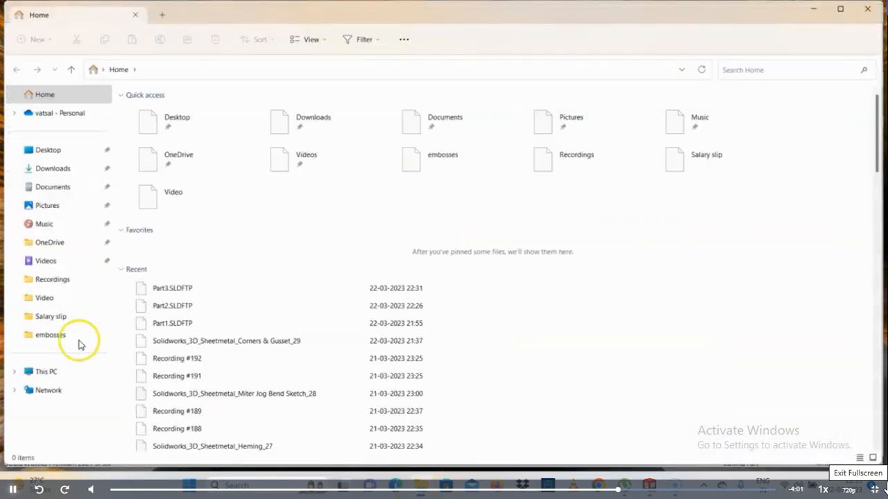
pyautogui.click(48, 372)
pyautogui.click(747, 70)
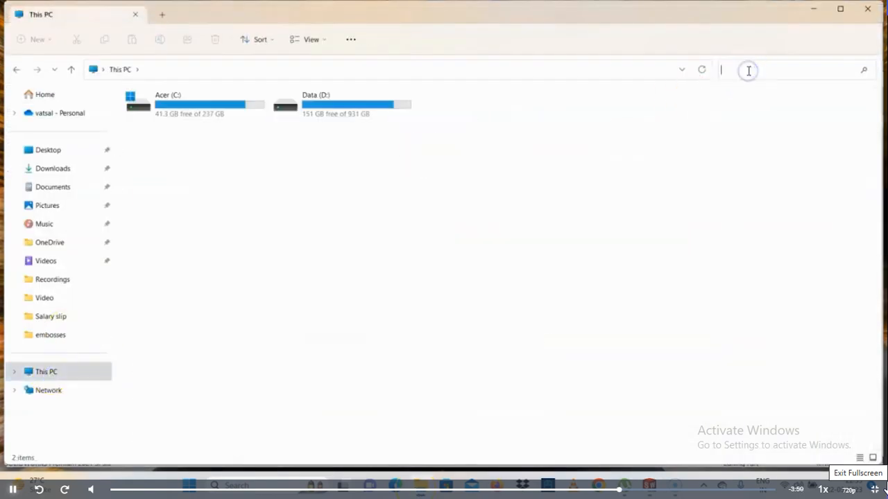
pyautogui.write('C:\\ProgramData\\SOLIDWORKS\\SOLIDWORKS 2021\\design library\\forming tools\\embosses')
pyautogui.press('Return')
# - Enter C:\ProgramData\SOLIDWORKS\SOLIDWORKS 2021\design library\forming tools\embosses as the folder address, and minimize File Explorer
pyautogui.click(246, 70)
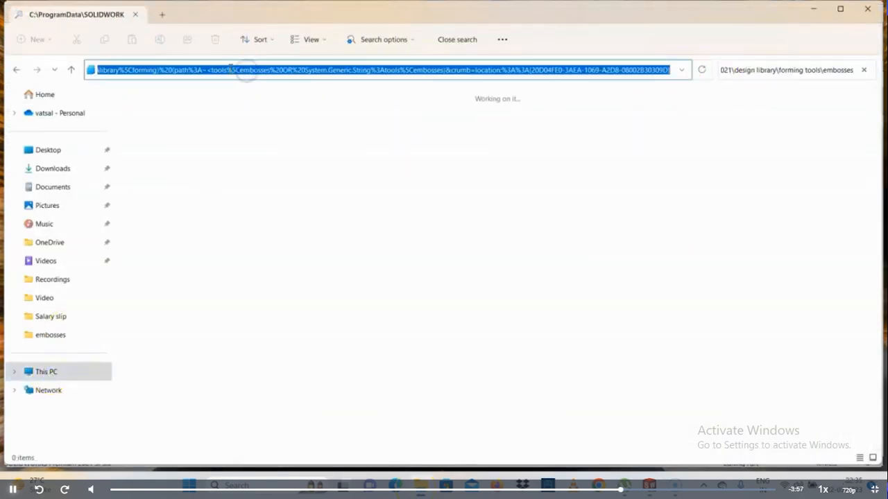
pyautogui.write('C:\\ProgramData\\SOLIDWORKS\\SOLIDWORKS 2021\\design library\\forming tools\\embosses')
pyautogui.click(699, 69)
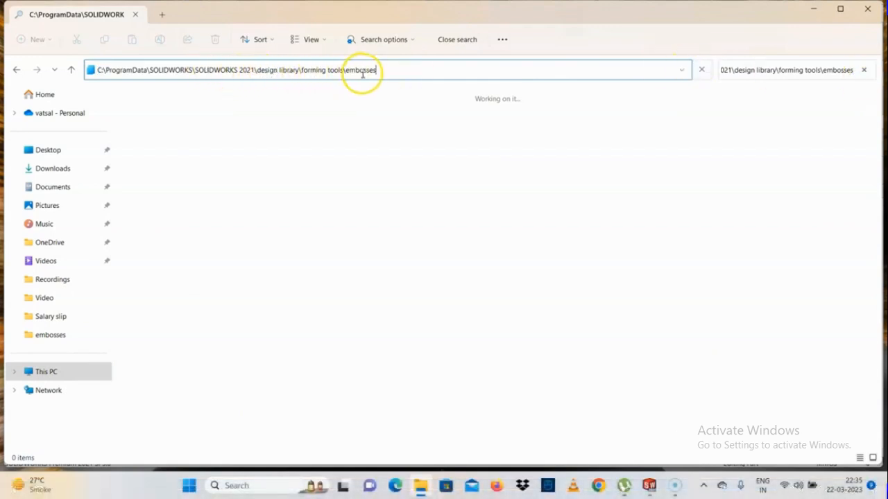
pyautogui.click(817, 8)
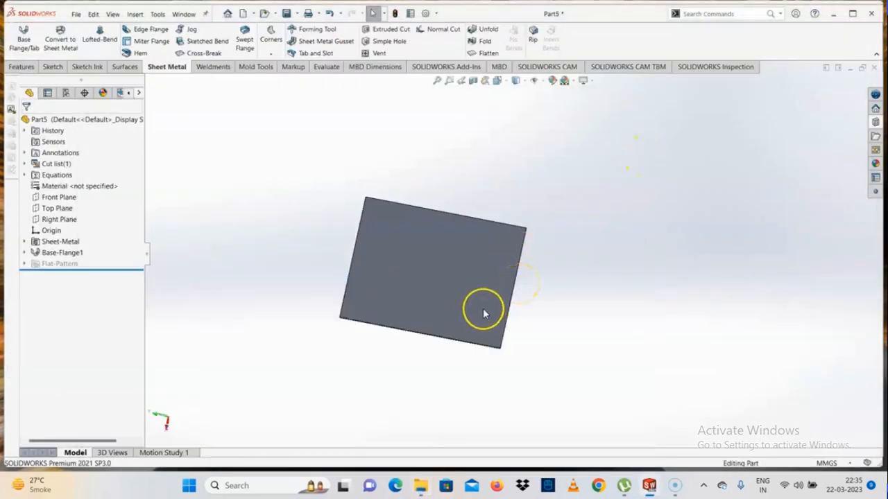
pyautogui.moveTo(483, 309); pyautogui.dragTo(506, 294, button='middle')
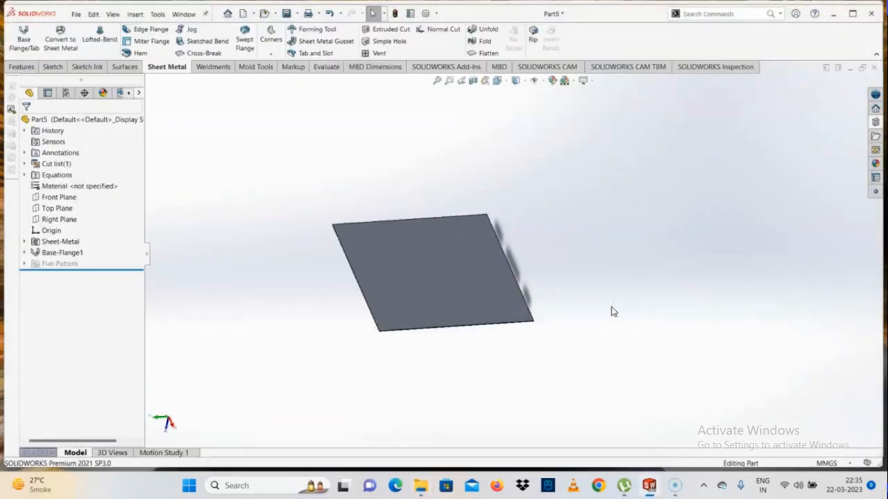
pyautogui.click(875, 122)
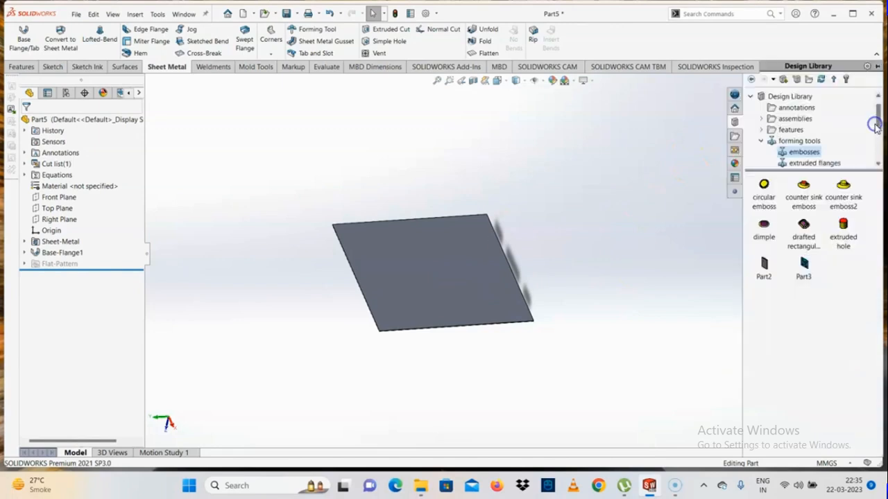
pyautogui.click(586, 350)
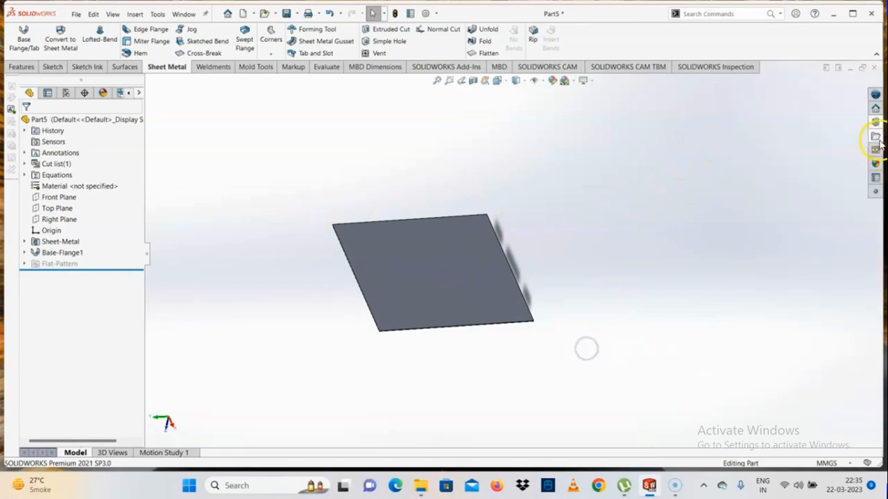
pyautogui.click(876, 111)
pyautogui.click(627, 208)
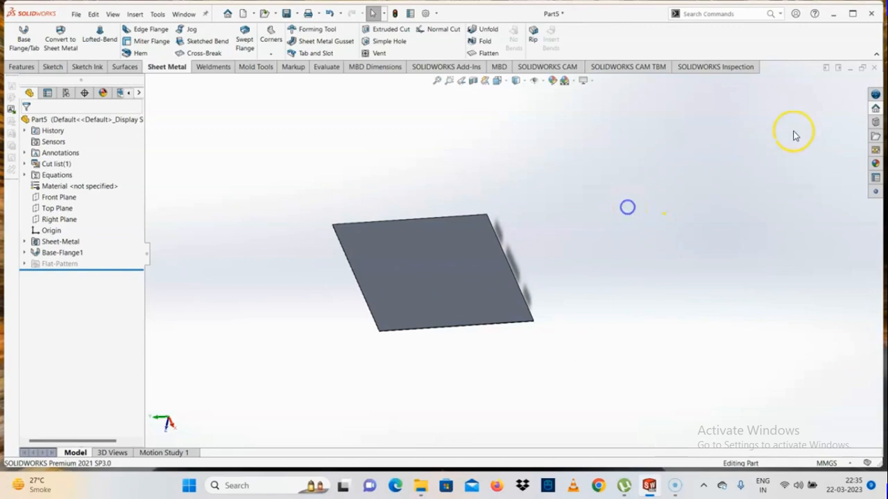
# - Place the Part3 forming tool from the Design Library on the Part5 plate's face with a 0° rotation angle
pyautogui.click(876, 122)
pyautogui.moveTo(802, 276); pyautogui.dragTo(436, 271)
pyautogui.scroll(-3, 433, 274)
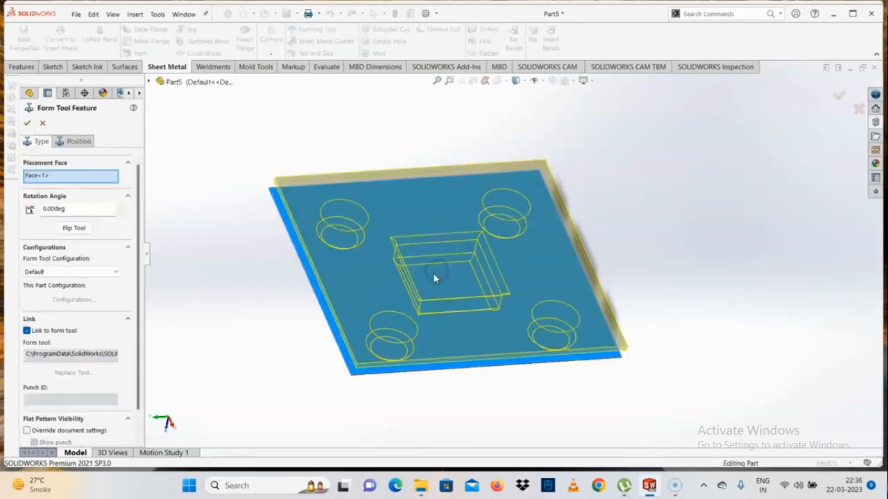
pyautogui.moveTo(433, 273); pyautogui.dragTo(423, 103, button='middle')
pyautogui.moveTo(419, 348); pyautogui.dragTo(422, 174, button='middle')
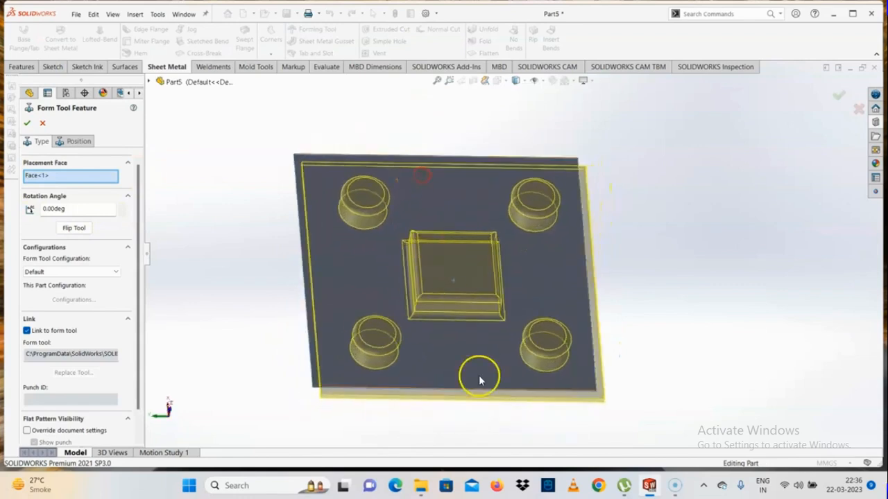
pyautogui.moveTo(479, 376); pyautogui.dragTo(485, 331, button='middle')
pyautogui.click(27, 122)
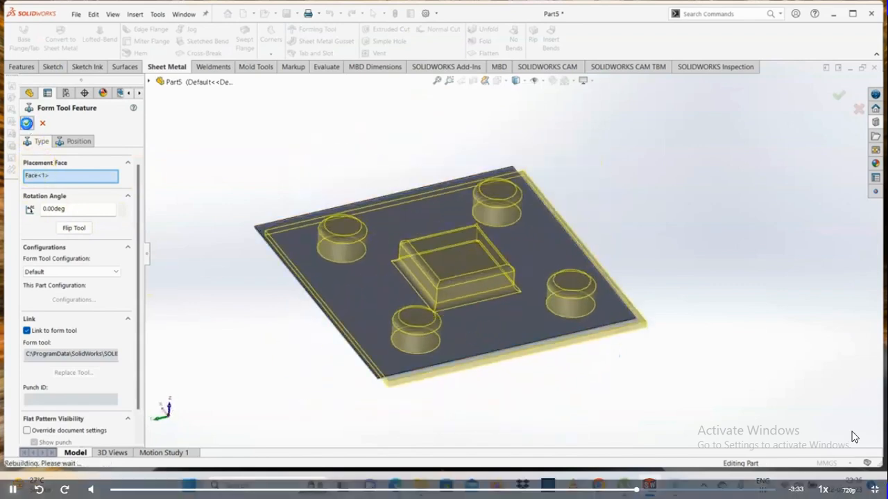
# - Examine the formed plate from several angles, including the corner bosses and the central square emboss
pyautogui.click(419, 276)
pyautogui.moveTo(622, 261)
pyautogui.mouseDown(button='middle')
pyautogui.moveTo(481, 275)
pyautogui.moveTo(473, 261)
pyautogui.mouseUp(button='middle')
pyautogui.scroll(-1, 682, 182)
pyautogui.moveTo(681, 181); pyautogui.dragTo(627, 243, button='middle')
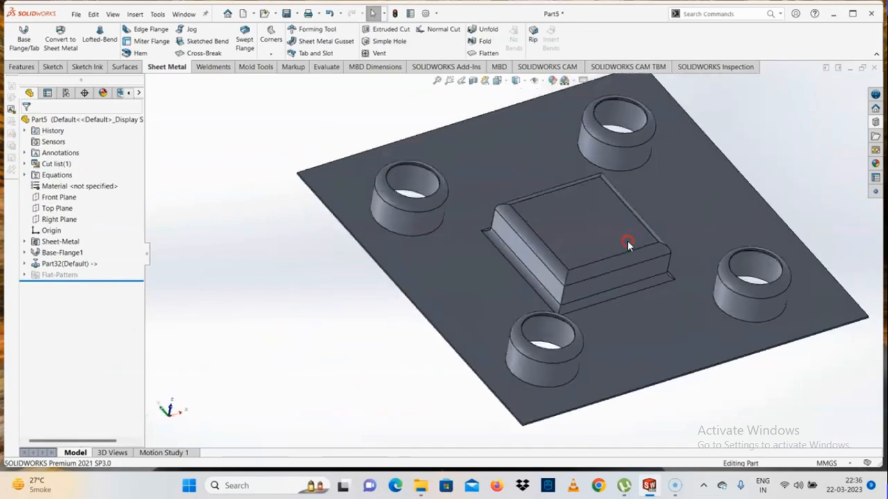
pyautogui.scroll(-3, 468, 191)
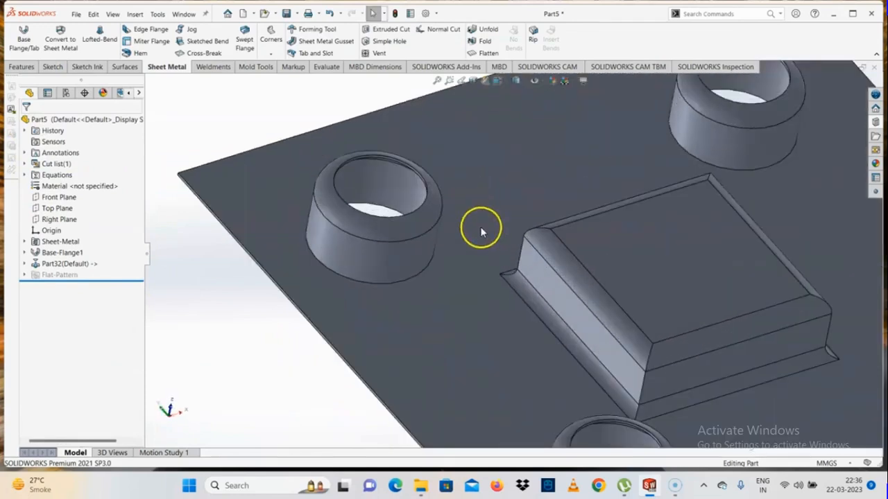
pyautogui.scroll(3, 480, 227)
pyautogui.scroll(-5, 569, 200)
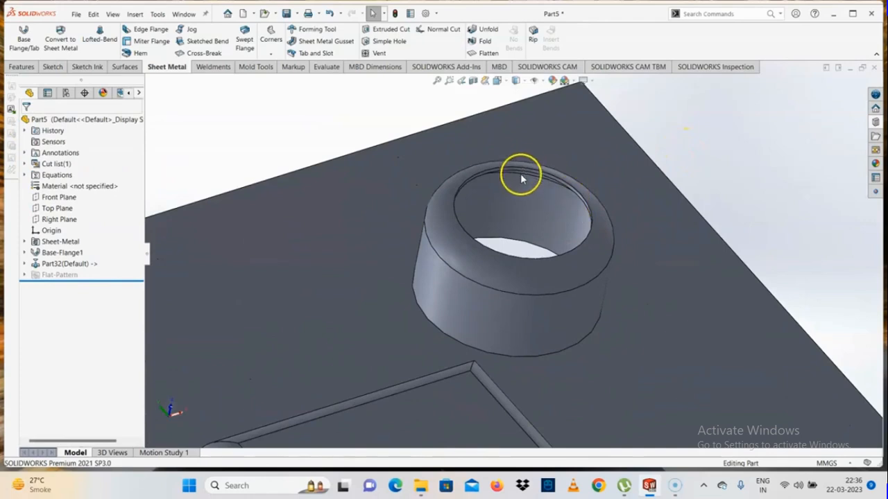
pyautogui.scroll(3, 531, 229)
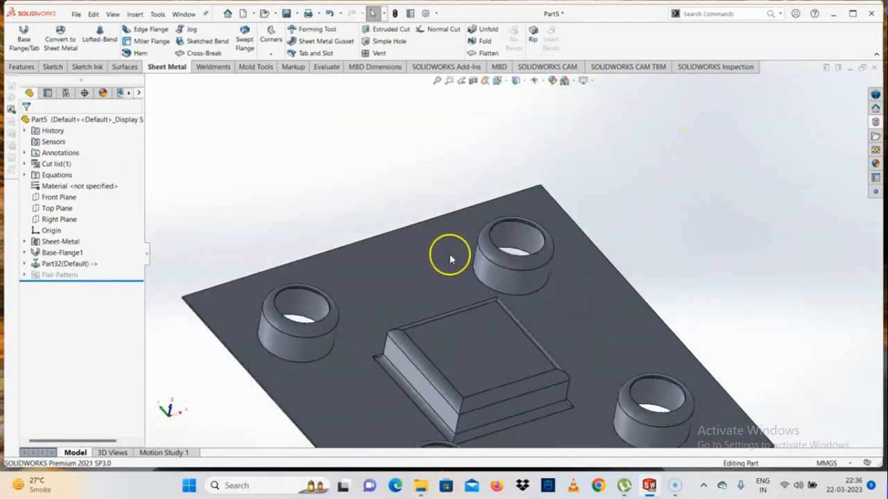
pyautogui.click(76, 15)
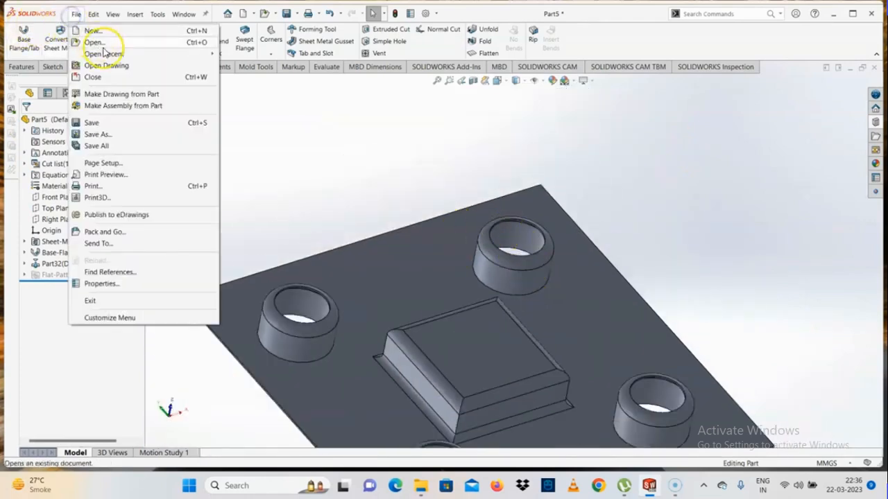
pyautogui.moveTo(109, 54)
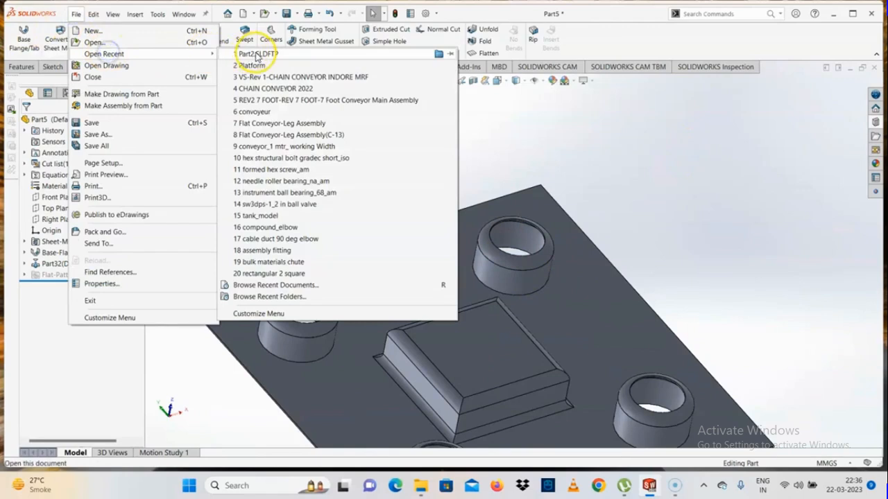
pyautogui.click(659, 261)
pyautogui.scroll(3, 537, 293)
pyautogui.scroll(-5, 541, 297)
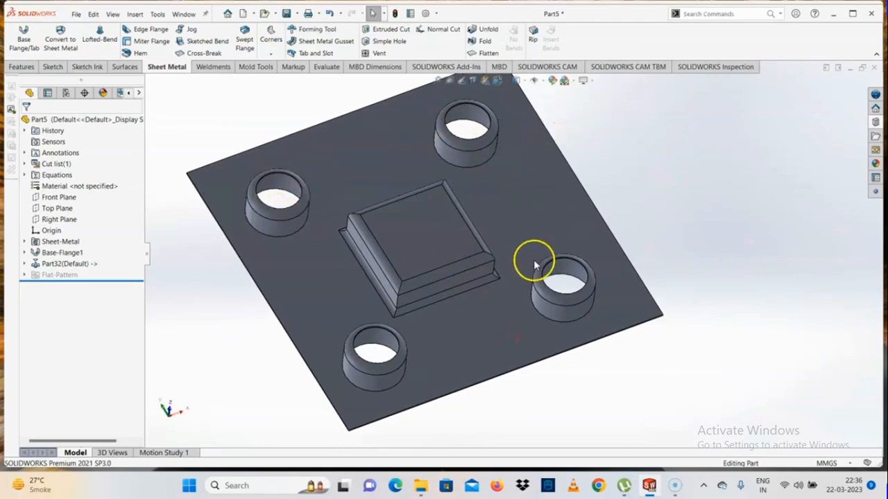
# - Examine the placement settings of the forming tool applied to the Part5 plate
pyautogui.click(51, 269)
pyautogui.click(68, 239)
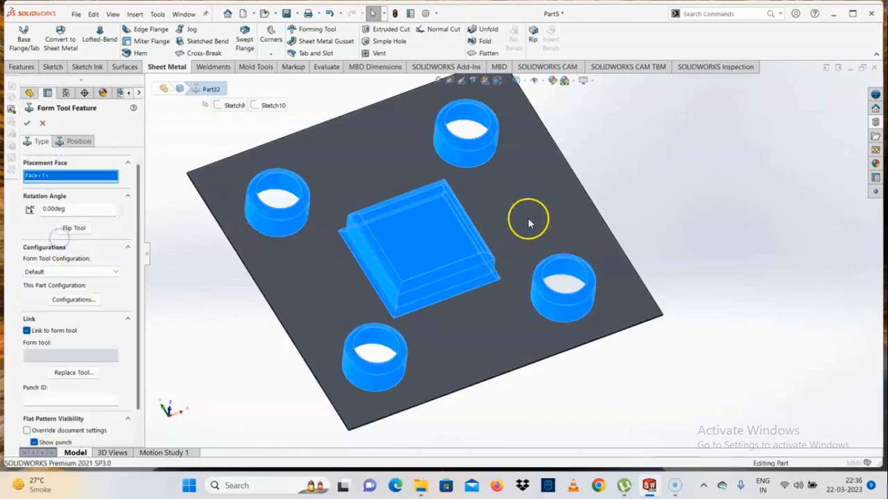
pyautogui.click(44, 124)
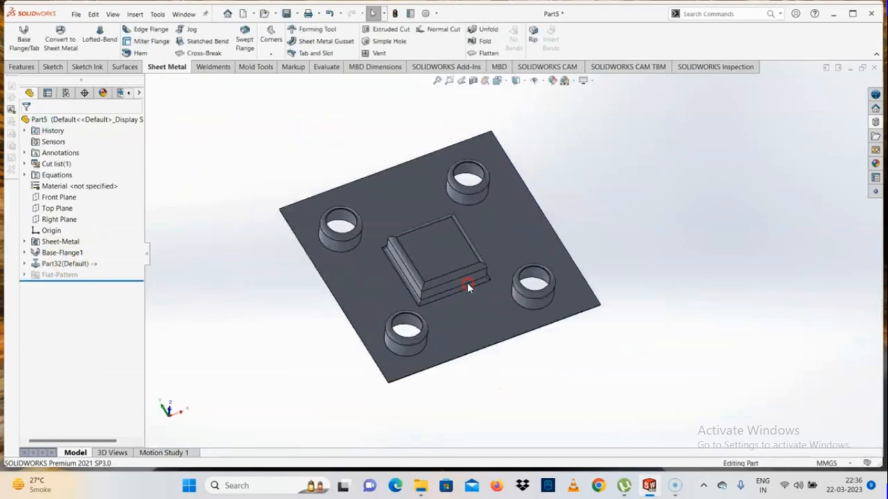
# - Open Sketch10, the position sketch of the Part32 forming tool feature, for editing
pyautogui.moveTo(468, 283)
pyautogui.mouseDown(button='middle')
pyautogui.moveTo(448, 241)
pyautogui.moveTo(425, 266)
pyautogui.mouseUp(button='middle')
pyautogui.click(460, 251)
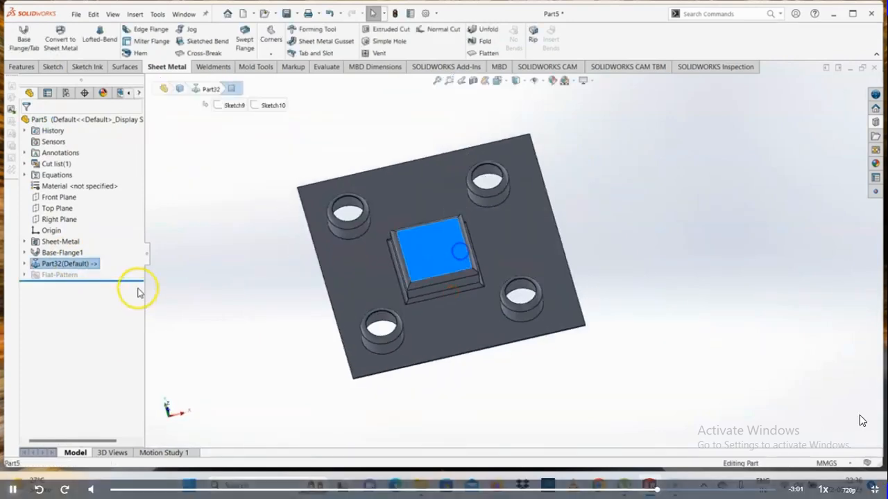
pyautogui.click(25, 264)
pyautogui.click(70, 274)
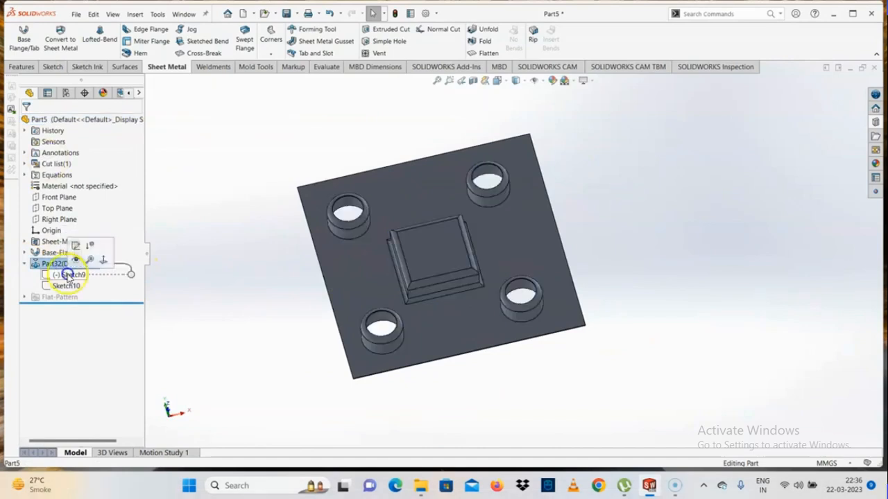
pyautogui.click(66, 286)
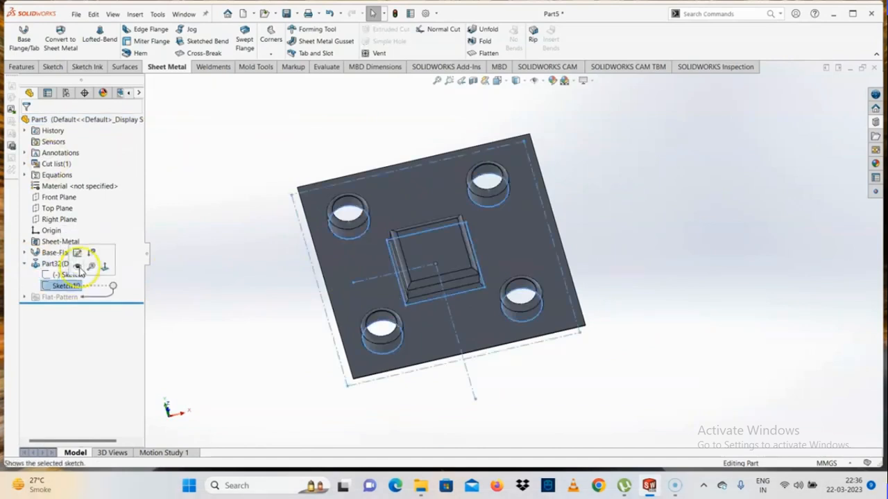
pyautogui.click(78, 254)
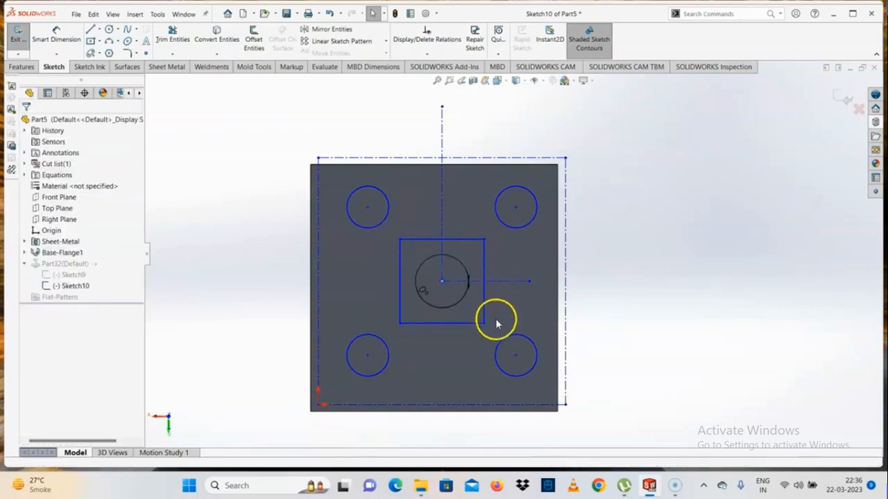
# - Move the tool's position sketch off the plate, and make its right construction line collinear with the plate's right edge
pyautogui.moveTo(485, 323)
pyautogui.mouseDown()
pyautogui.moveTo(459, 330)
pyautogui.moveTo(481, 333)
pyautogui.moveTo(323, 312)
pyautogui.moveTo(179, 323)
pyautogui.mouseUp()
pyautogui.press('Escape')
pyautogui.scroll(4, 367, 305)
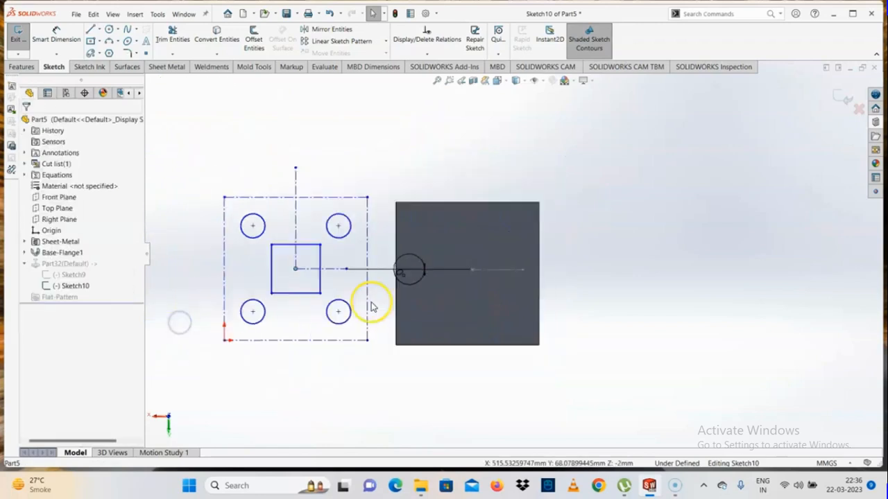
pyautogui.click(392, 299)
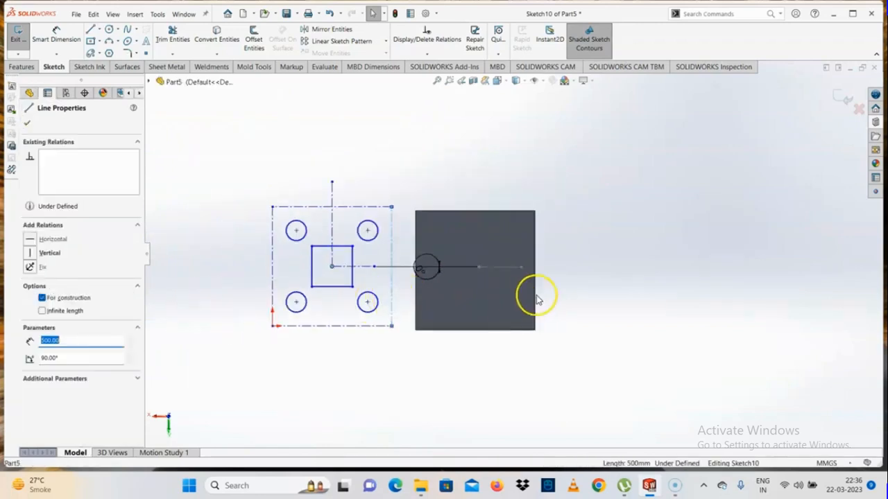
pyautogui.keyDown('ctrl'); pyautogui.click(535, 295); pyautogui.keyUp('ctrl')
pyautogui.click(33, 290)
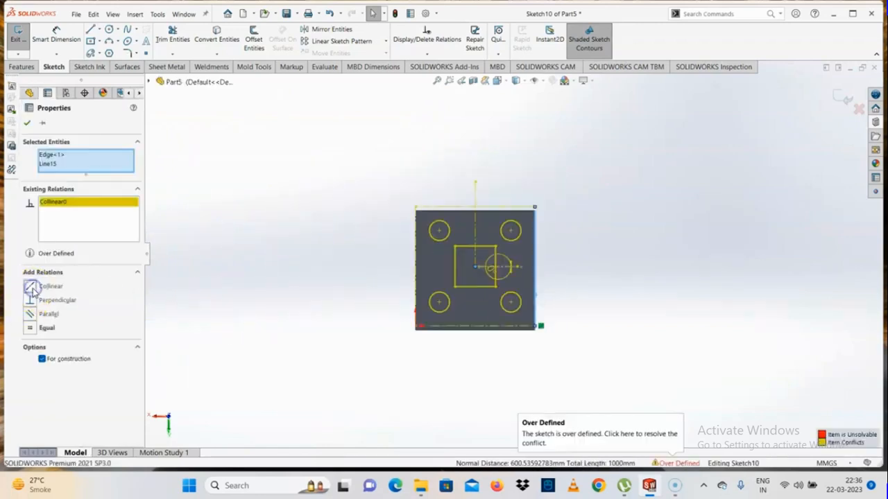
pyautogui.press('Escape')
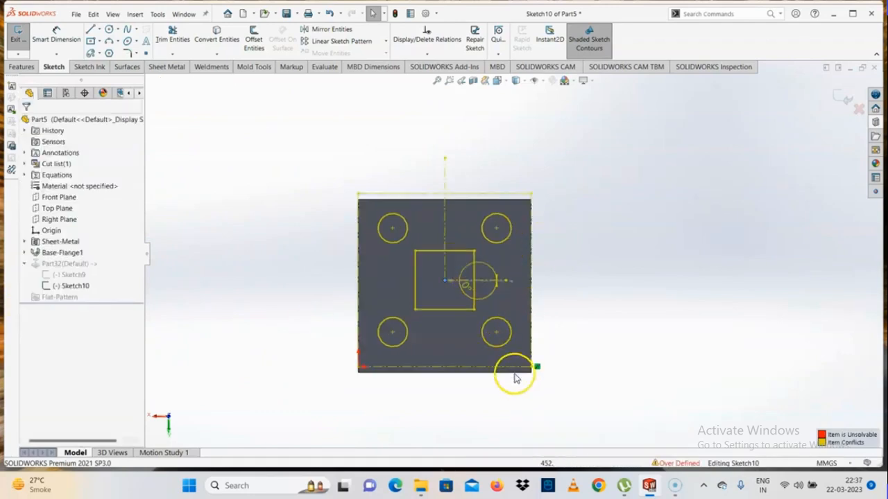
# - Delete the conflicting relation, make the sketch's lower construction line collinear with the plate's lower edge, and exit the sketch
pyautogui.click(536, 369)
pyautogui.press('Delete')
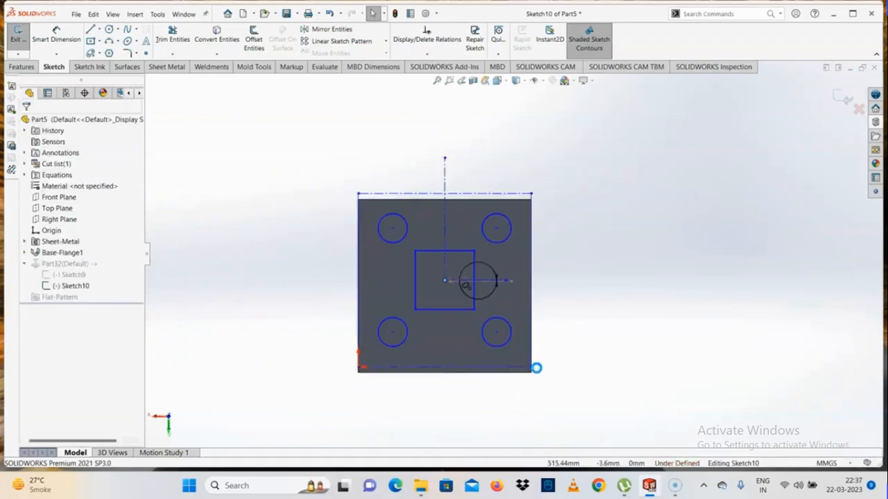
pyautogui.click(505, 368)
pyautogui.keyDown('ctrl'); pyautogui.click(486, 371); pyautogui.keyUp('ctrl')
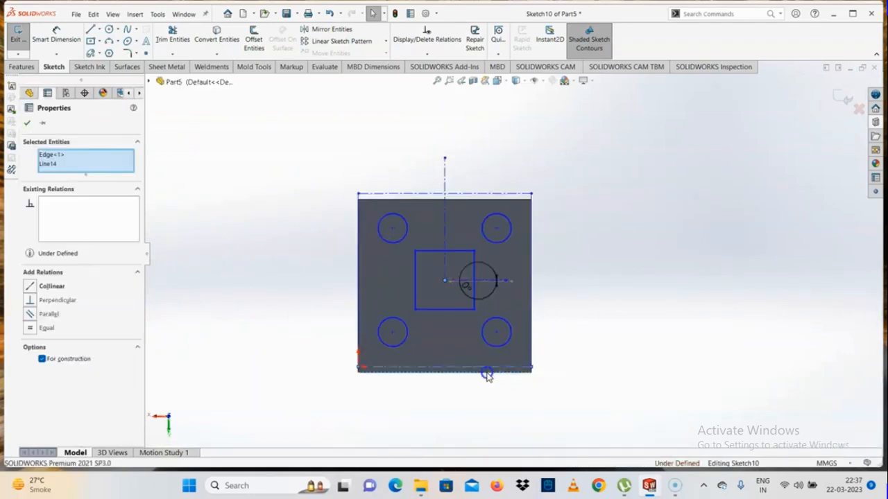
pyautogui.click(33, 286)
pyautogui.press('Escape')
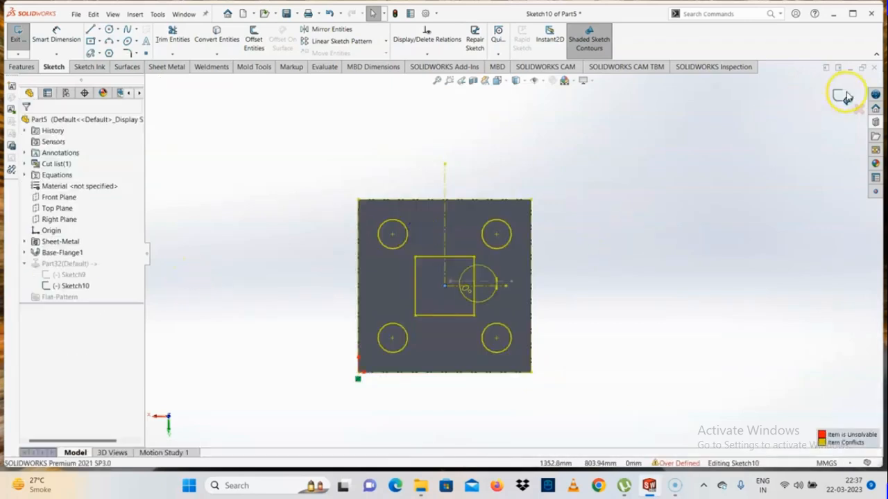
pyautogui.click(844, 96)
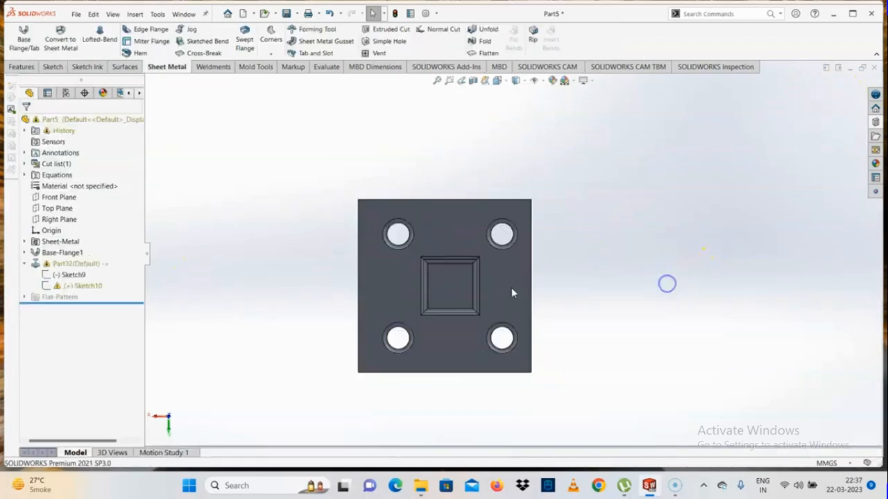
# - Close the Part5 plate without saving its changes
pyautogui.moveTo(667, 284)
pyautogui.mouseDown(button='middle')
pyautogui.moveTo(460, 228)
pyautogui.moveTo(321, 259)
pyautogui.moveTo(481, 447)
pyautogui.moveTo(479, 437)
pyautogui.mouseUp(button='middle')
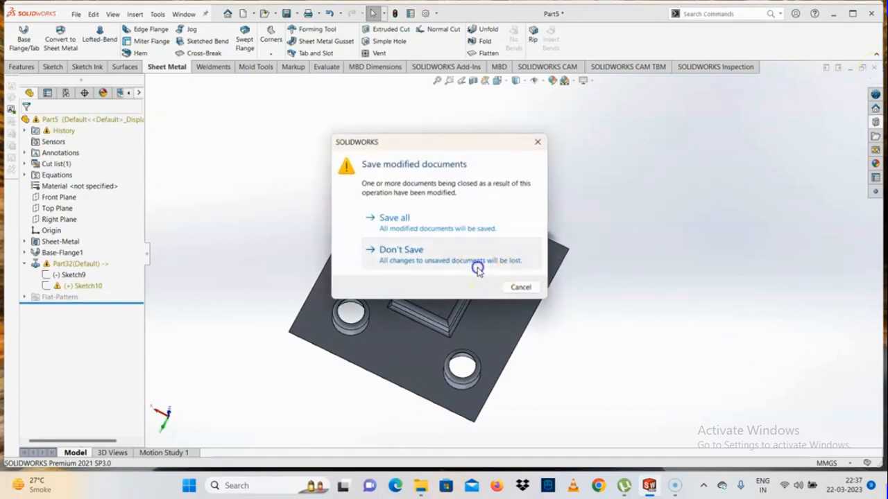
pyautogui.click(475, 266)
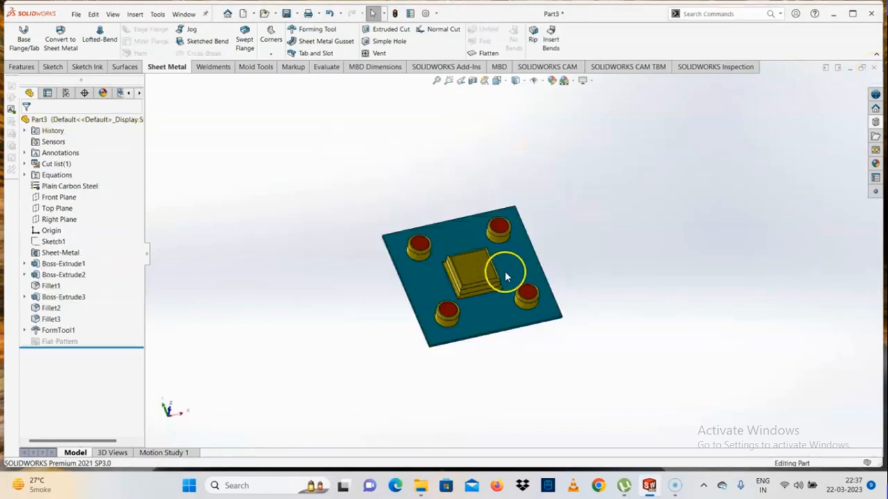
# - Examine FormTool1 in Part3, including its orientation sketch, stopping face and faces to remove
pyautogui.scroll(-3, 505, 271)
pyautogui.click(59, 331)
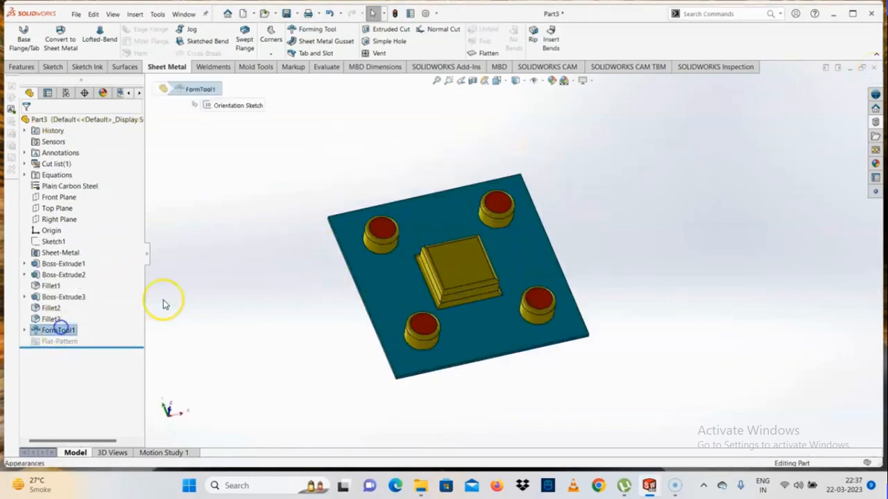
pyautogui.click(24, 331)
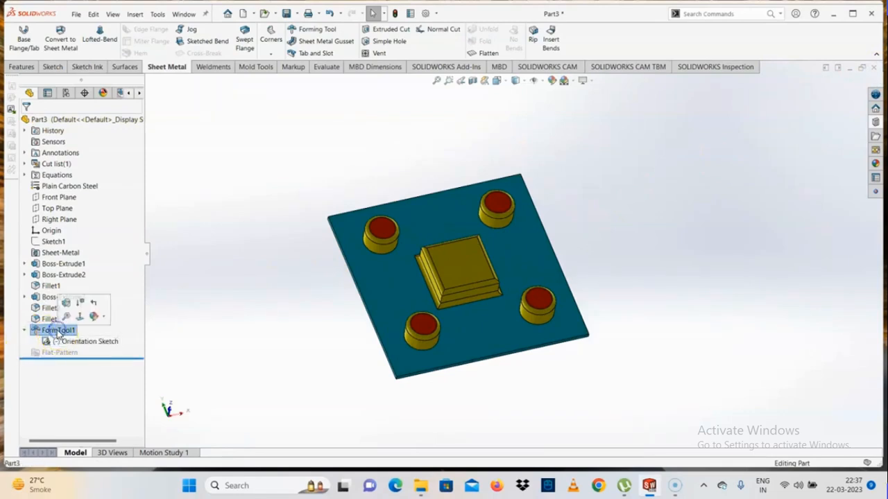
pyautogui.click(65, 330)
pyautogui.click(78, 305)
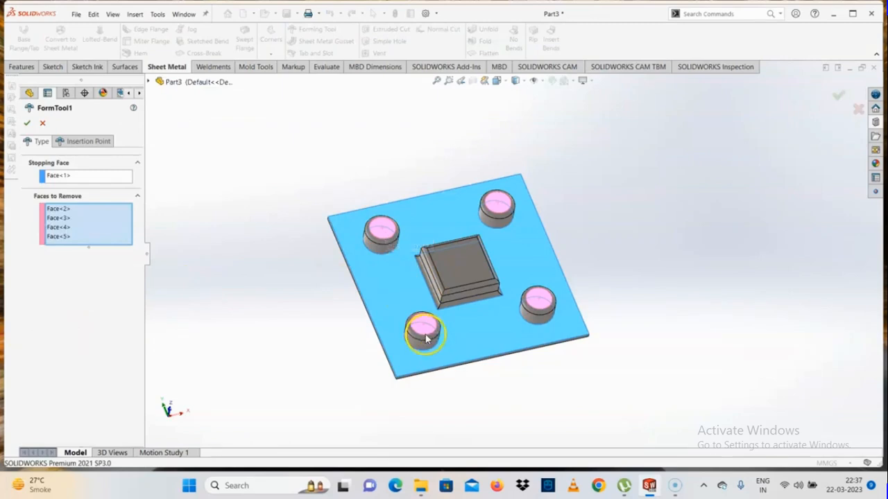
pyautogui.click(44, 124)
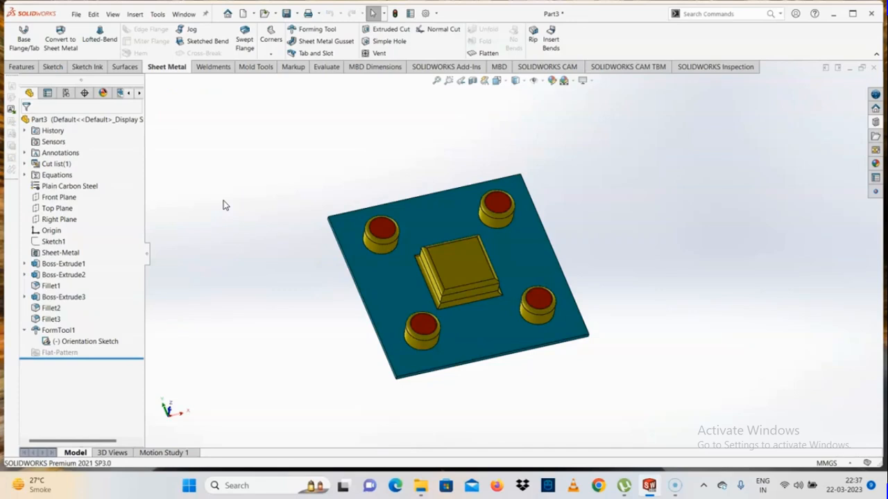
pyautogui.click(59, 264)
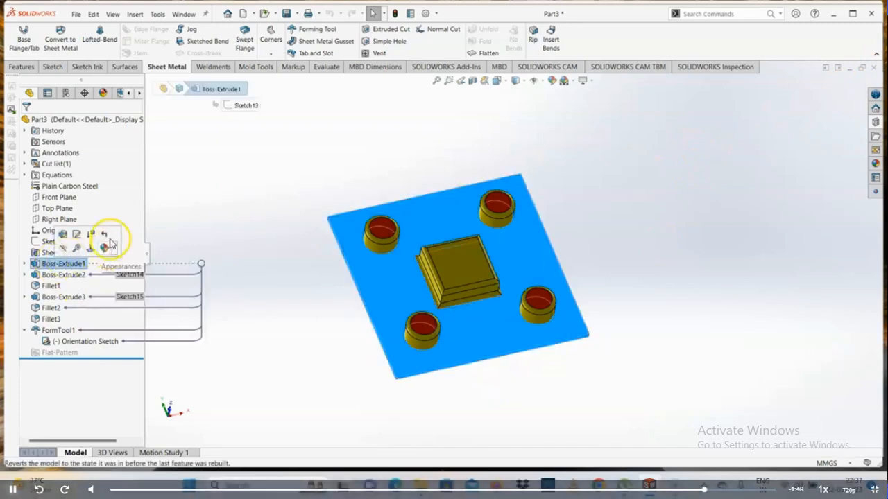
pyautogui.click(271, 84)
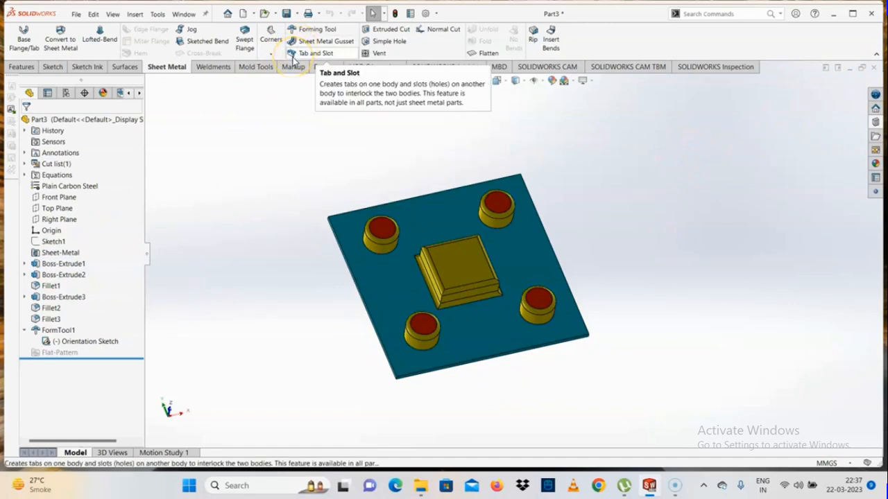
# - Create a new part document and start a sketch on the Front Plane
pyautogui.click(76, 14)
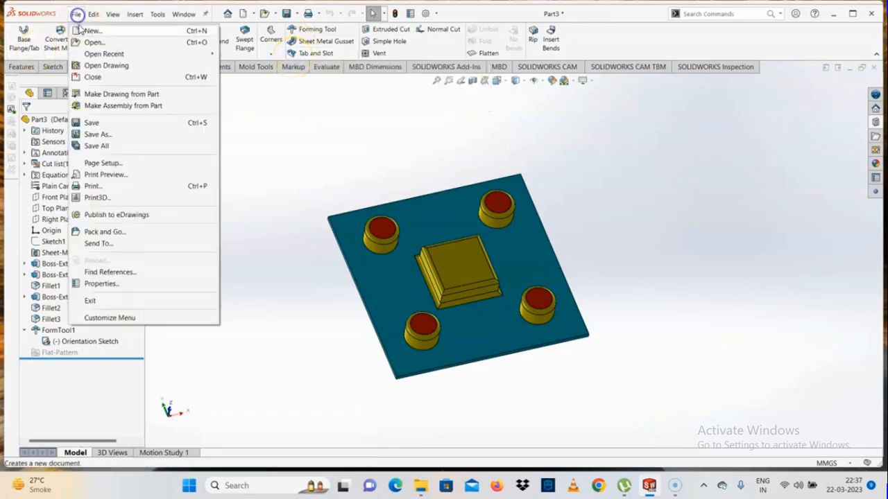
pyautogui.click(91, 28)
pyautogui.doubleClick(208, 216)
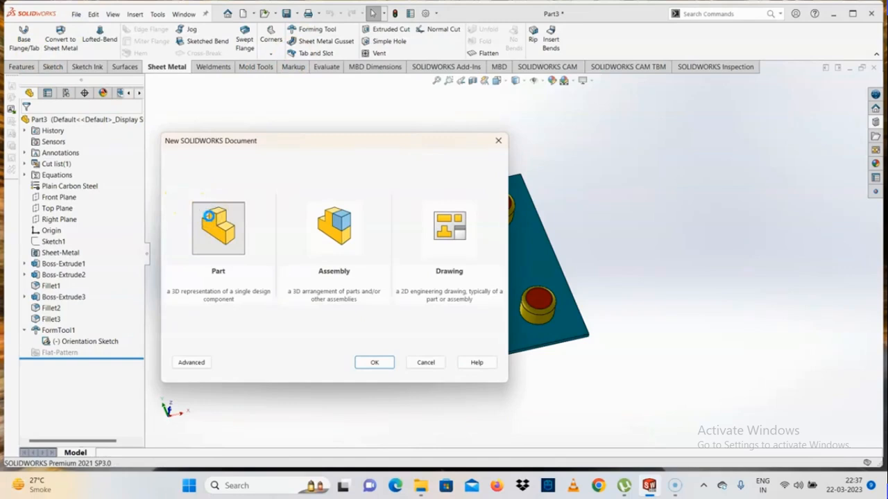
pyautogui.click(58, 176)
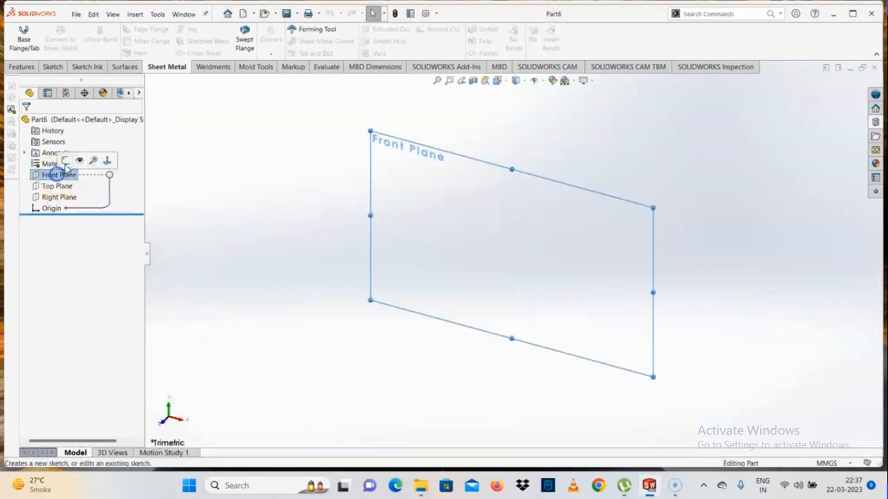
pyautogui.click(79, 159)
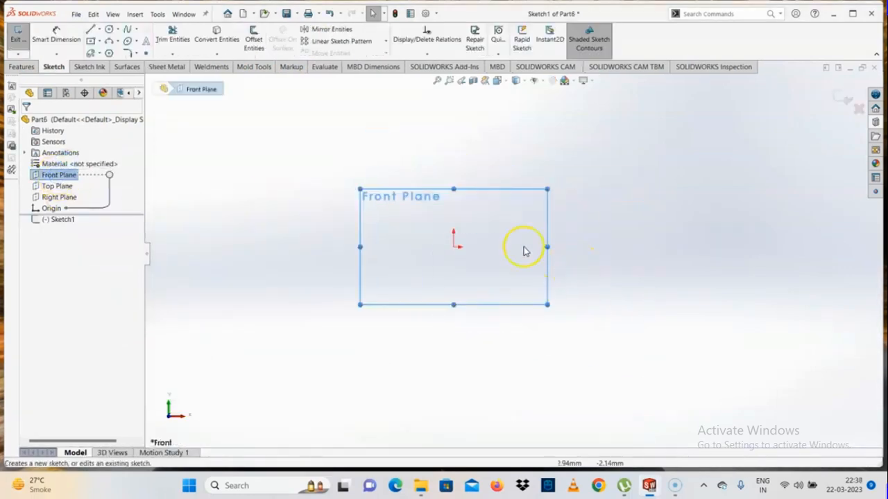
# - Sketch a center rectangle about 261 mm wide and 220 mm high, centred on the origin
pyautogui.click(90, 41)
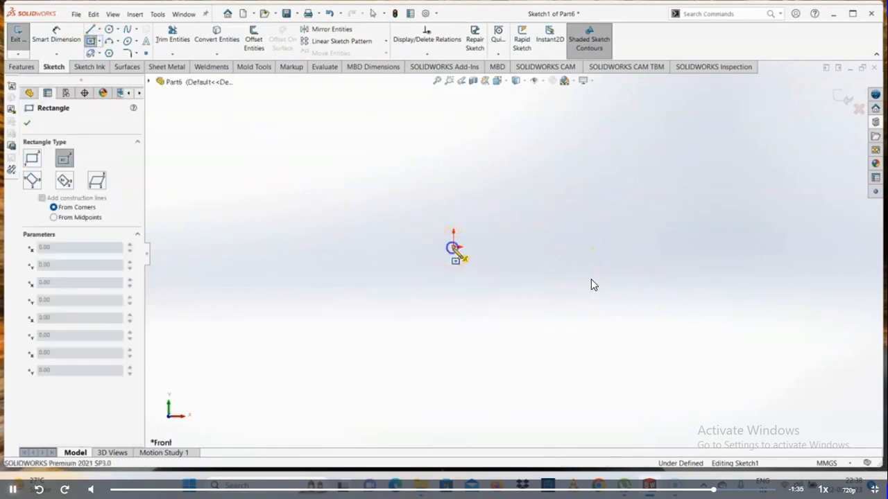
pyautogui.click(455, 247)
pyautogui.click(303, 131)
pyautogui.press('Escape')
pyautogui.scroll(2, 513, 250)
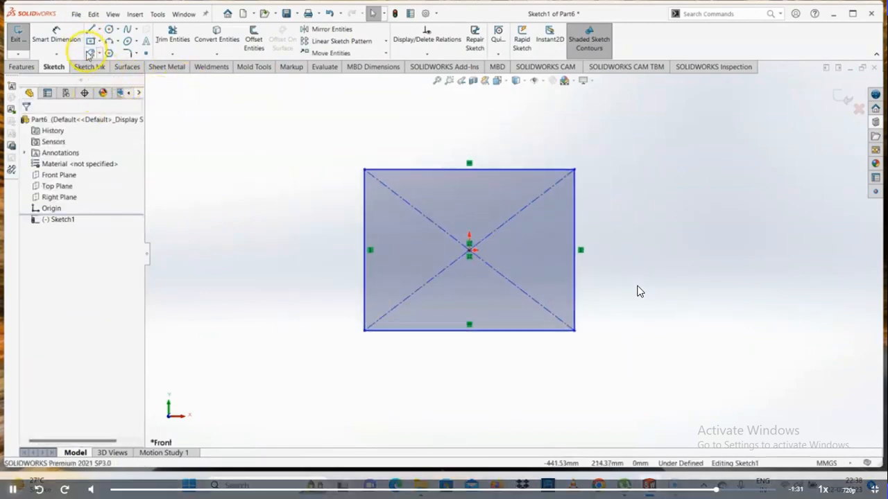
# - Dimension the rectangle to 200 mm high and 250 mm wide
pyautogui.click(57, 34)
pyautogui.click(364, 274)
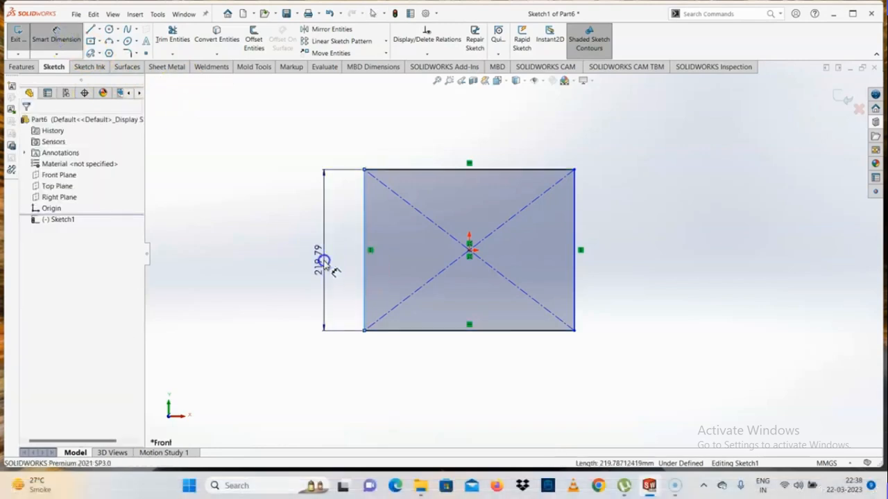
pyautogui.click(322, 260)
pyautogui.write('200')
pyautogui.press('Return')
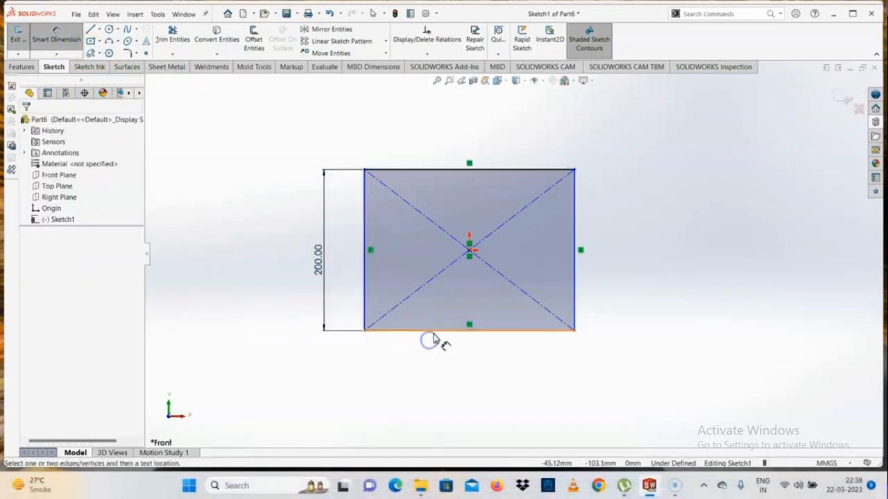
pyautogui.click(433, 331)
pyautogui.click(452, 359)
pyautogui.write('250')
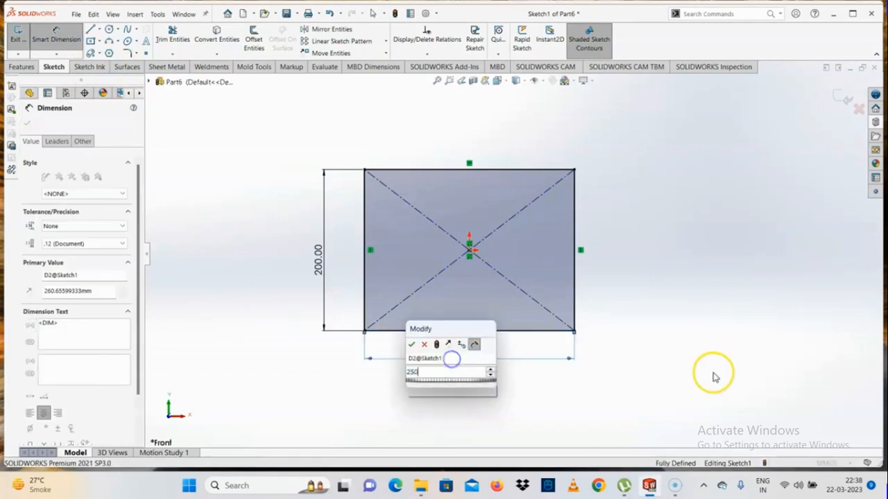
pyautogui.press('Return')
pyautogui.press('Escape')
pyautogui.click(166, 67)
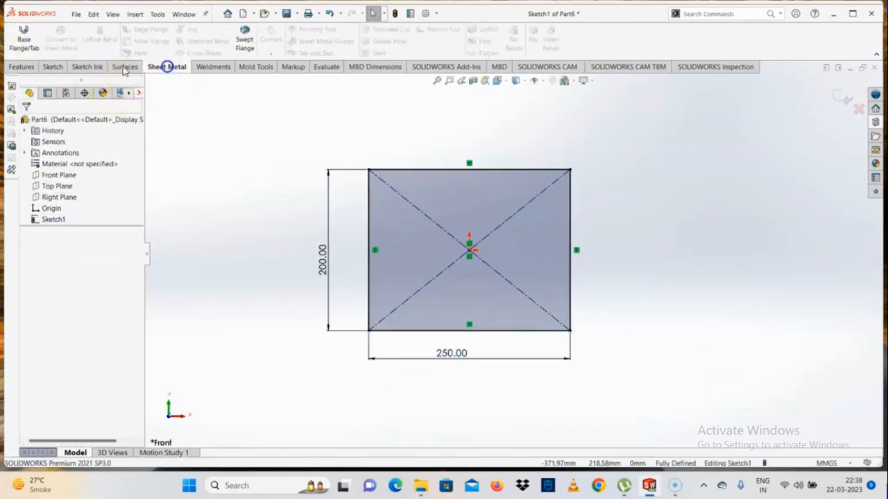
# - Create a 2 mm thick base flange from the rectangle and start a sketch on its front face
pyautogui.click(23, 37)
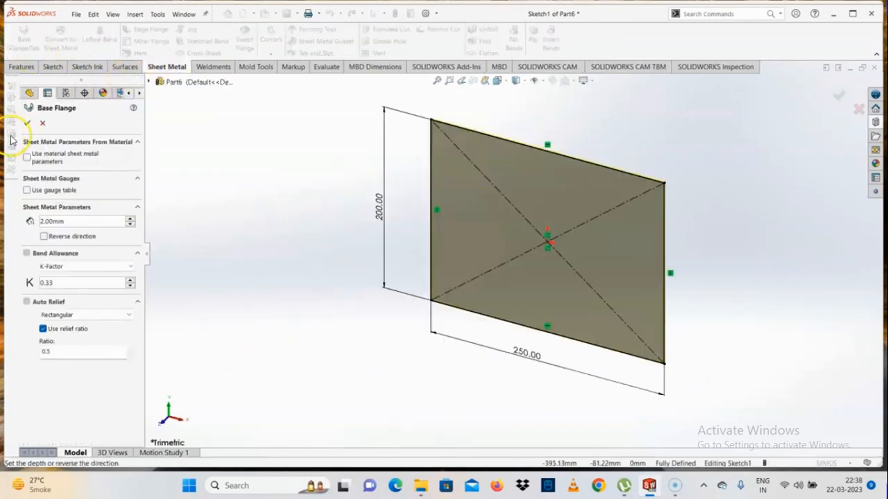
pyautogui.rightClick(418, 206)
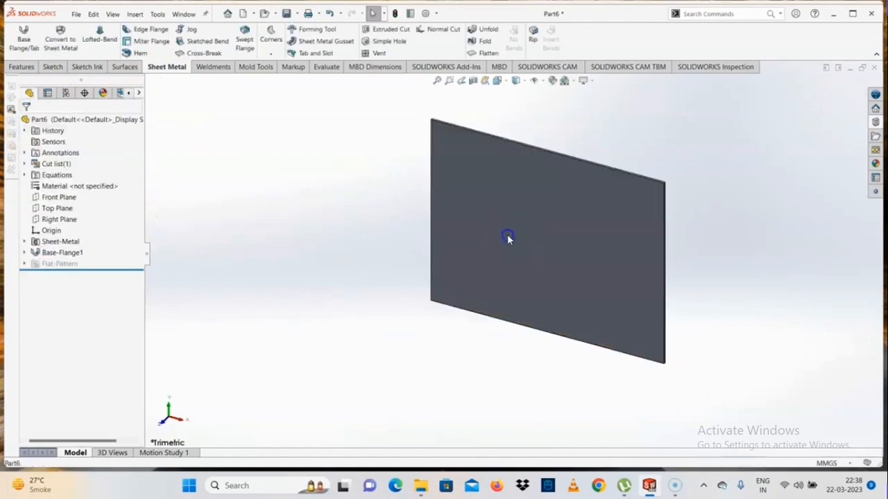
pyautogui.click(507, 234)
pyautogui.click(549, 209)
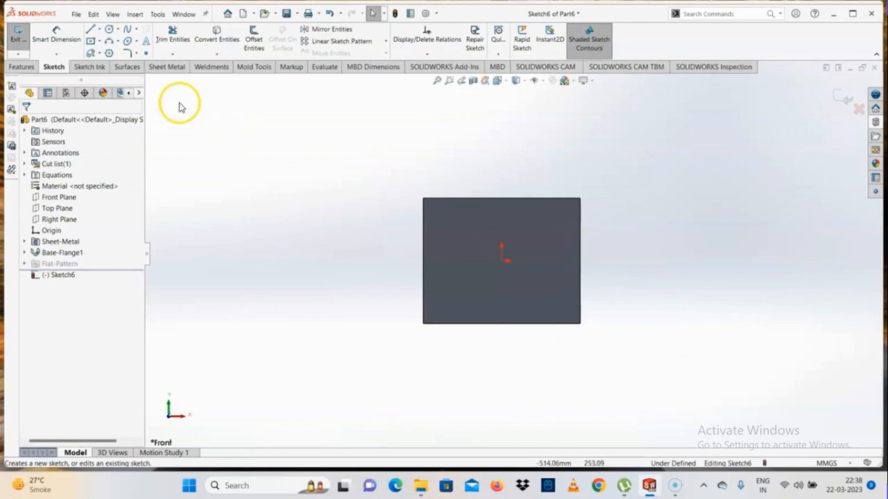
# - Sketch a 250 mm horizontal line across the full width of the plate, slightly above the origin
pyautogui.click(206, 68)
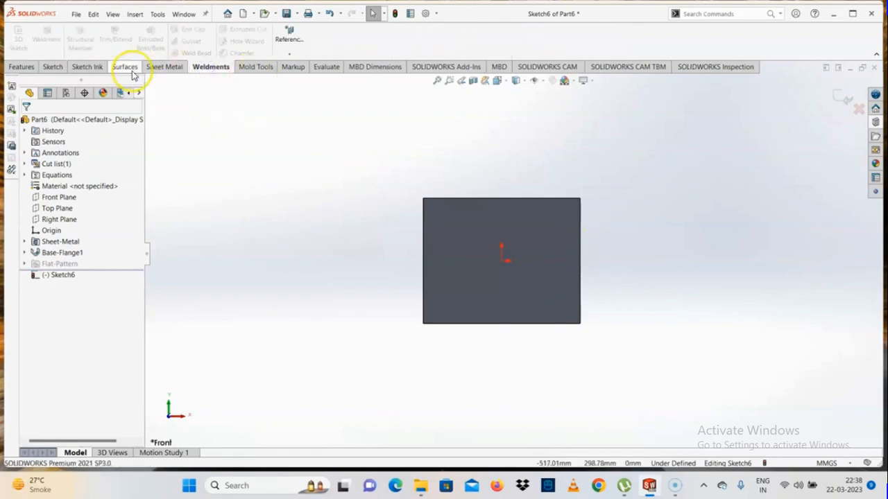
pyautogui.click(165, 68)
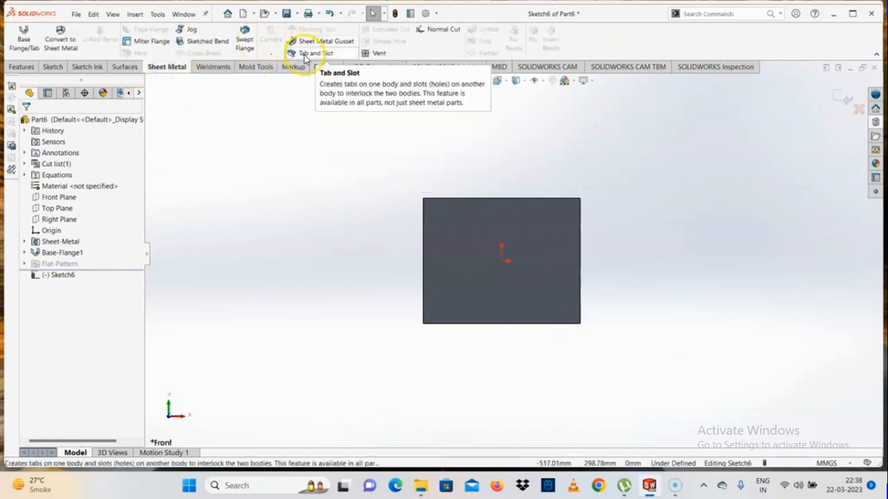
pyautogui.scroll(-2, 670, 323)
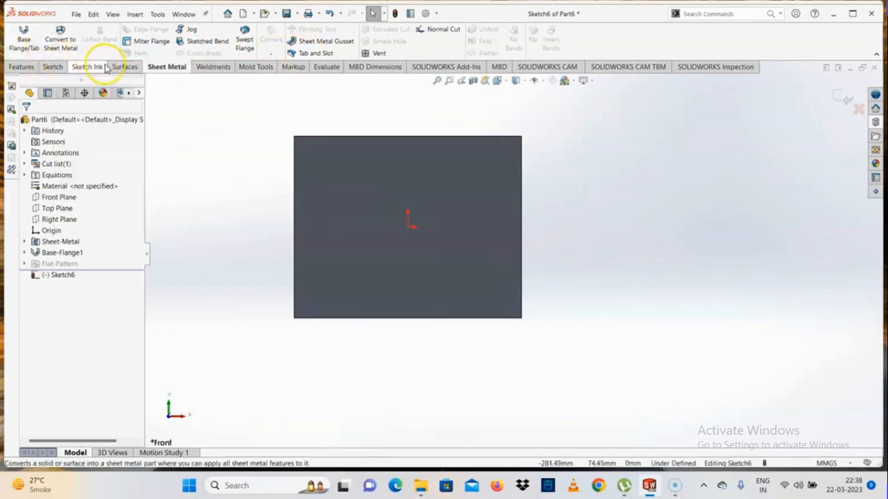
pyautogui.click(52, 67)
pyautogui.click(91, 36)
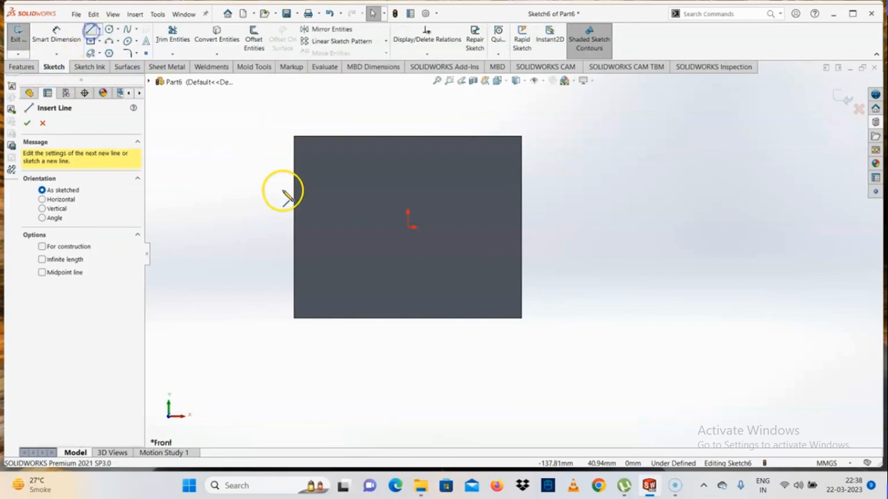
pyautogui.click(294, 205)
pyautogui.click(527, 207)
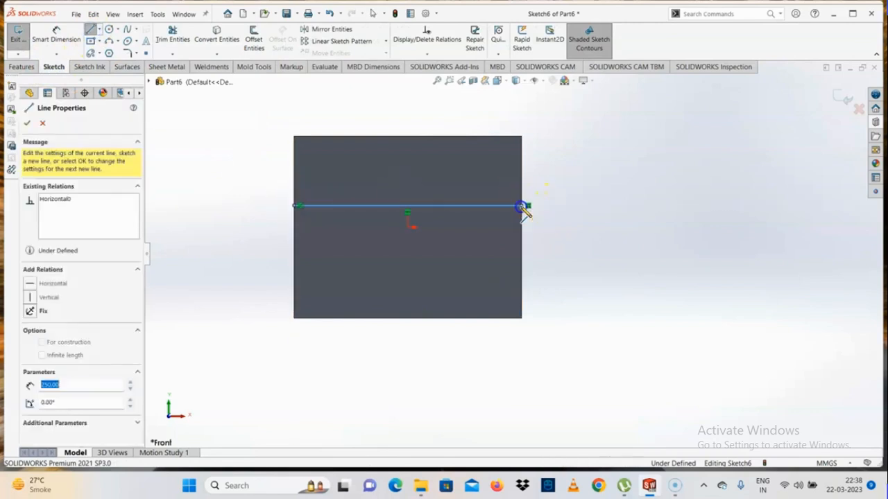
pyautogui.press('Escape')
pyautogui.moveTo(530, 228)
pyautogui.mouseDown(button='middle')
pyautogui.moveTo(477, 230)
pyautogui.moveTo(470, 252)
pyautogui.mouseUp(button='middle')
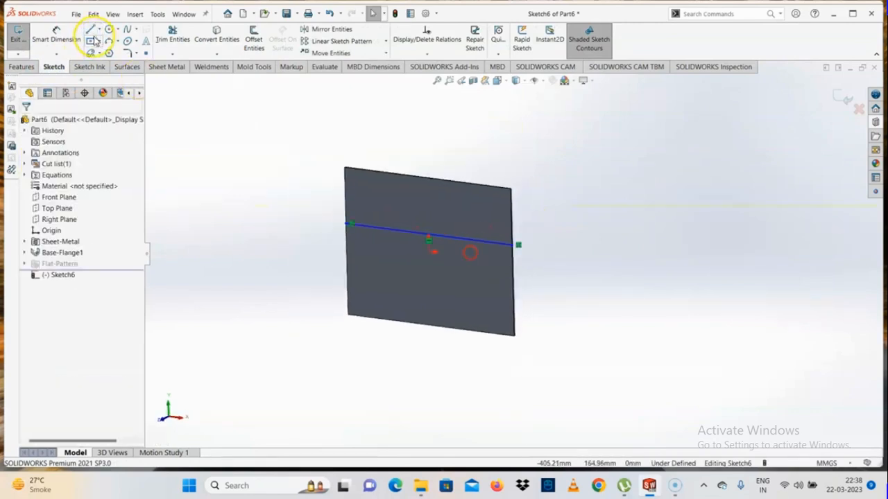
# - Create a second base flange from the line with a blind depth of 50 mm
pyautogui.click(159, 65)
pyautogui.click(23, 36)
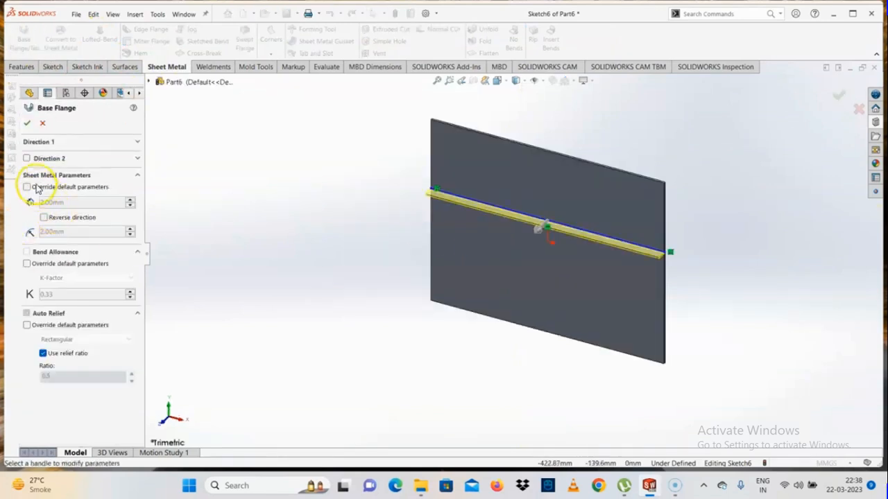
pyautogui.click(39, 143)
pyautogui.click(85, 173)
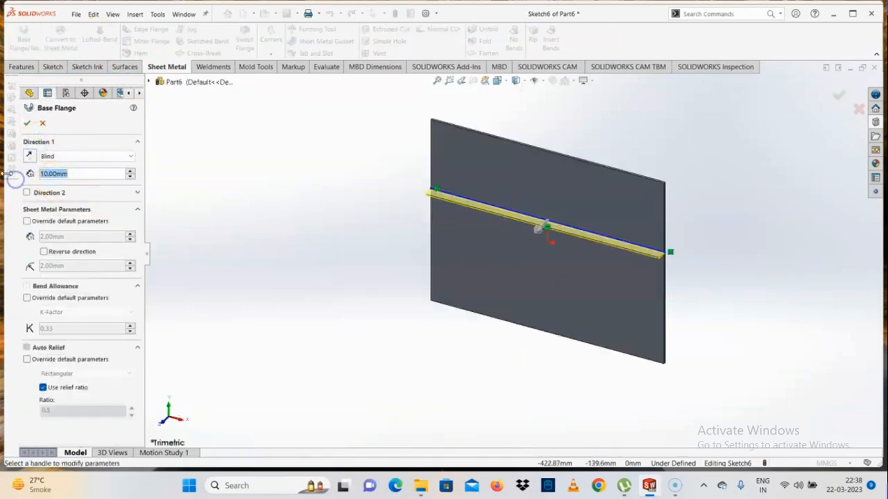
pyautogui.write('300')
pyautogui.press('Return')
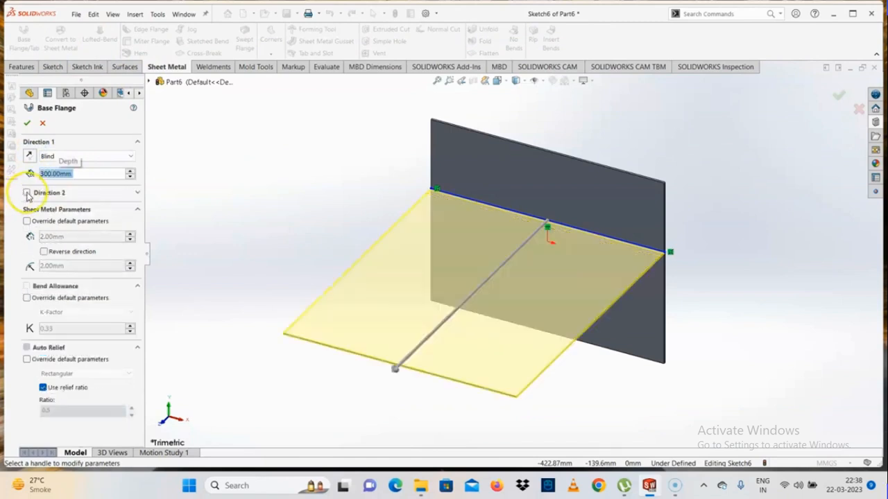
pyautogui.write('50')
pyautogui.press('Return')
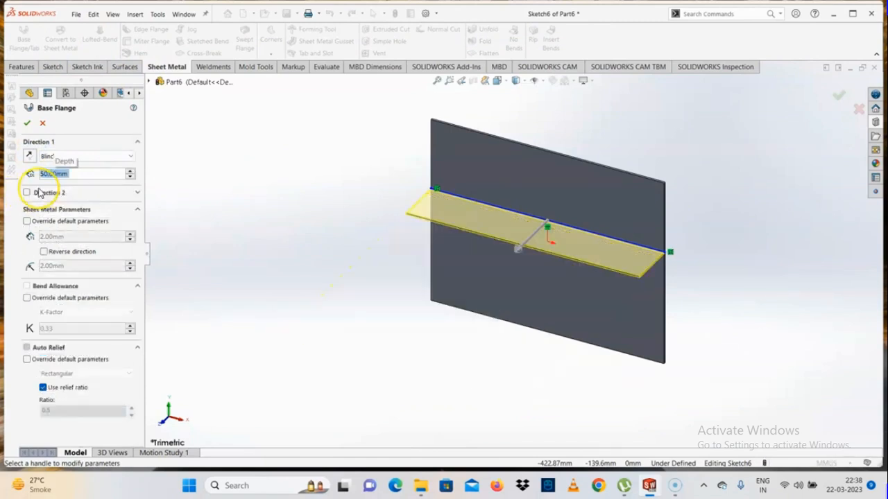
pyautogui.click(28, 125)
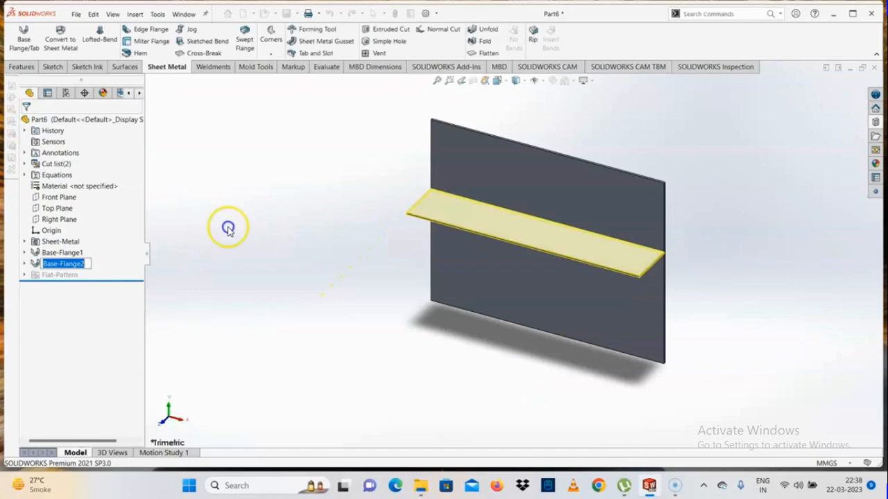
# - Start a Tab and Slot feature and select the horizontal flange's upper edge along the plate as the tab edge
pyautogui.moveTo(228, 224); pyautogui.dragTo(584, 277, button='middle')
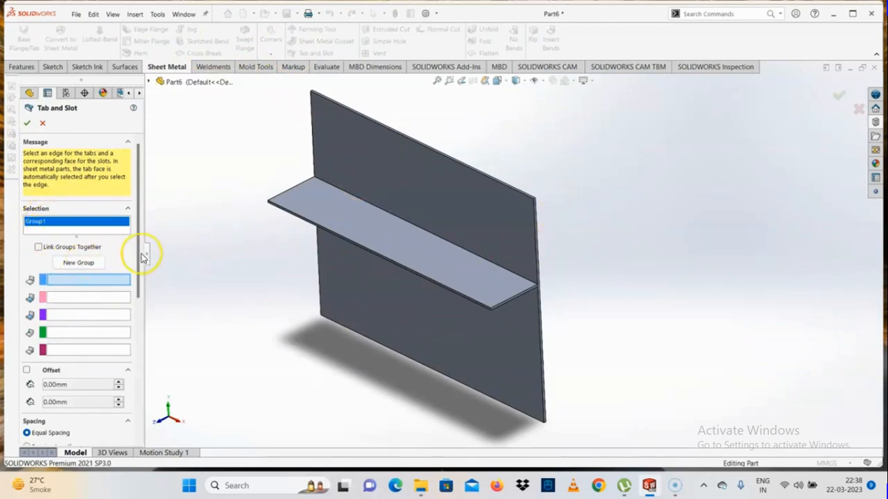
pyautogui.moveTo(142, 258); pyautogui.dragTo(128, 324)
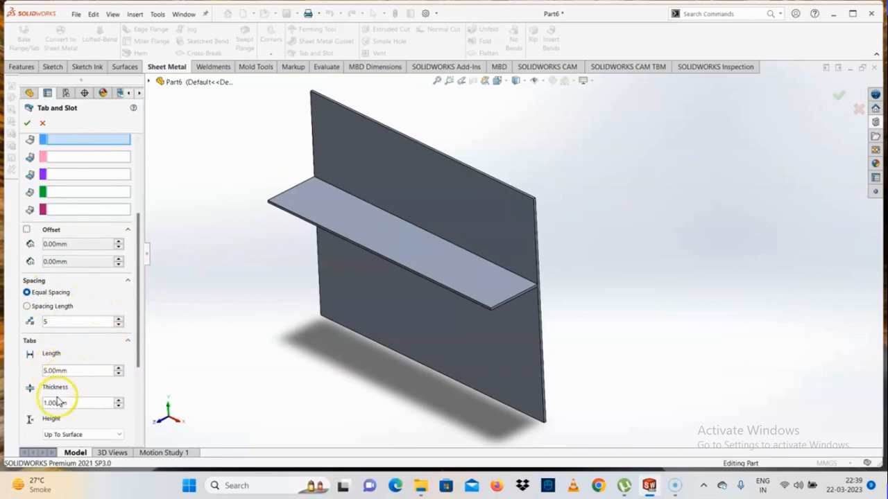
pyautogui.scroll(-3, 134, 356)
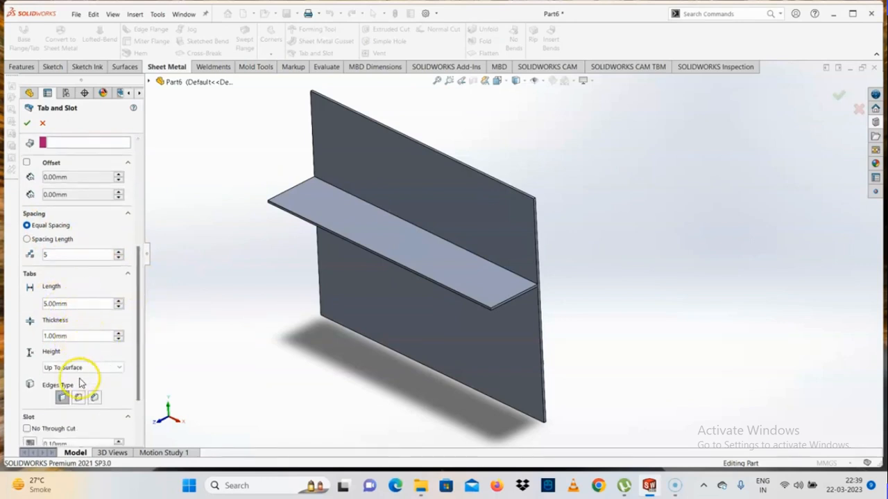
pyautogui.moveTo(137, 389); pyautogui.dragTo(140, 307)
pyautogui.click(412, 199)
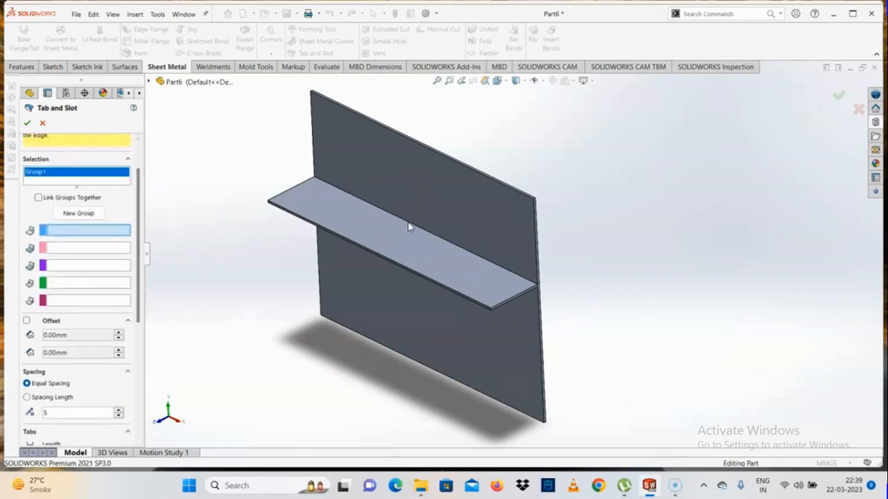
pyautogui.click(408, 226)
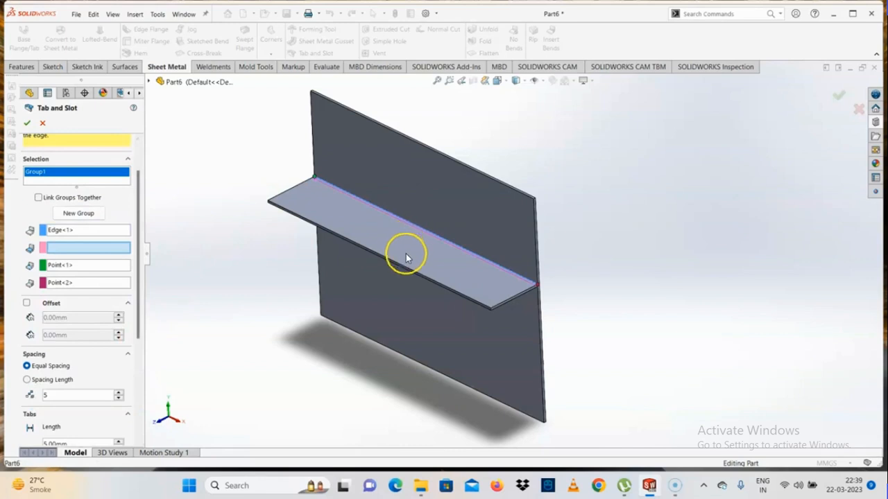
# - Set the tab length to 50 mm
pyautogui.scroll(-6, 313, 187)
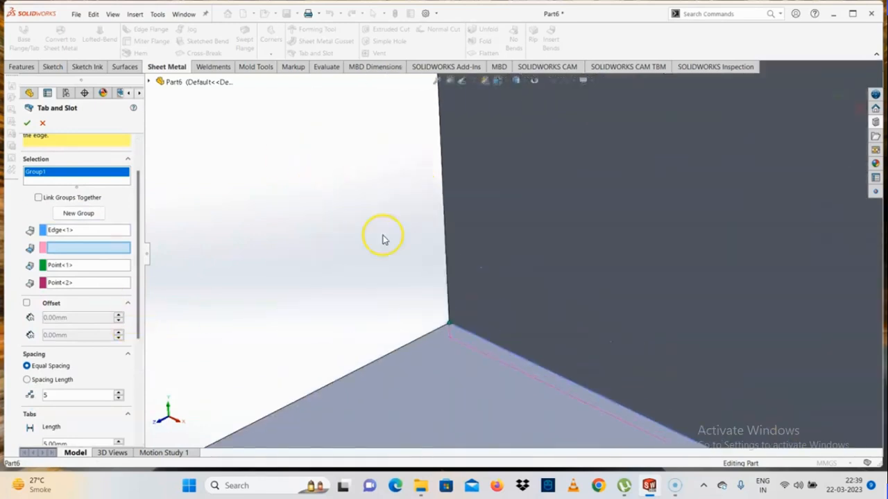
pyautogui.moveTo(511, 342); pyautogui.dragTo(531, 222, button='middle')
pyautogui.moveTo(541, 305); pyautogui.dragTo(559, 285, button='middle')
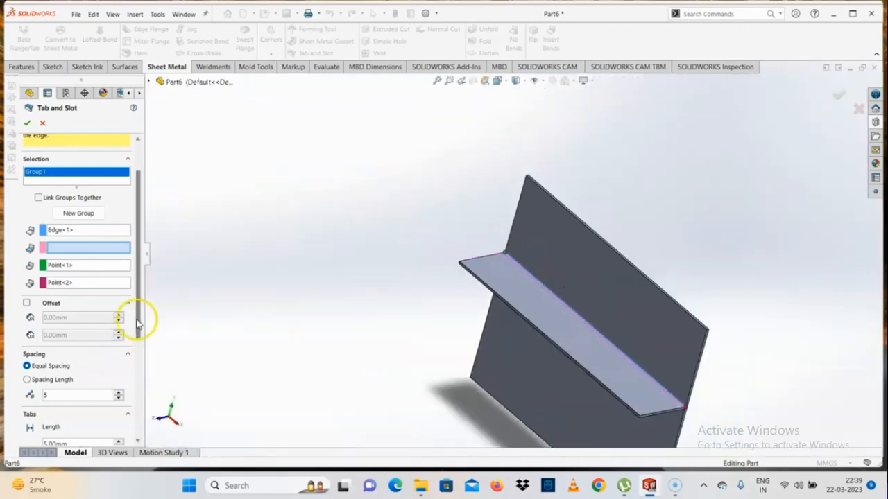
pyautogui.moveTo(136, 317); pyautogui.dragTo(136, 361)
pyautogui.moveTo(577, 353); pyautogui.dragTo(599, 384, button='middle')
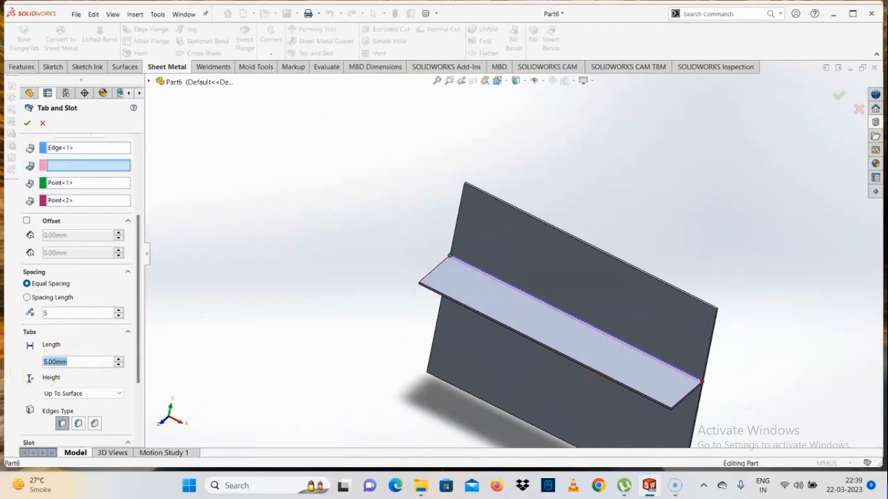
pyautogui.write('50')
pyautogui.press('Return')
# - Examine the joint between the horizontal flange and the vertical plate along the tab edge from several angles
pyautogui.scroll(-5, 521, 248)
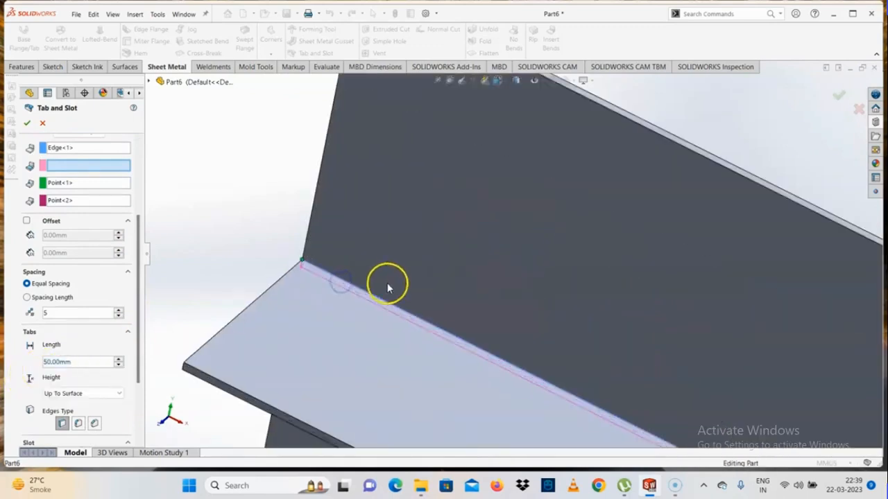
pyautogui.moveTo(388, 288); pyautogui.dragTo(418, 315, button='middle')
pyautogui.scroll(8, 473, 308)
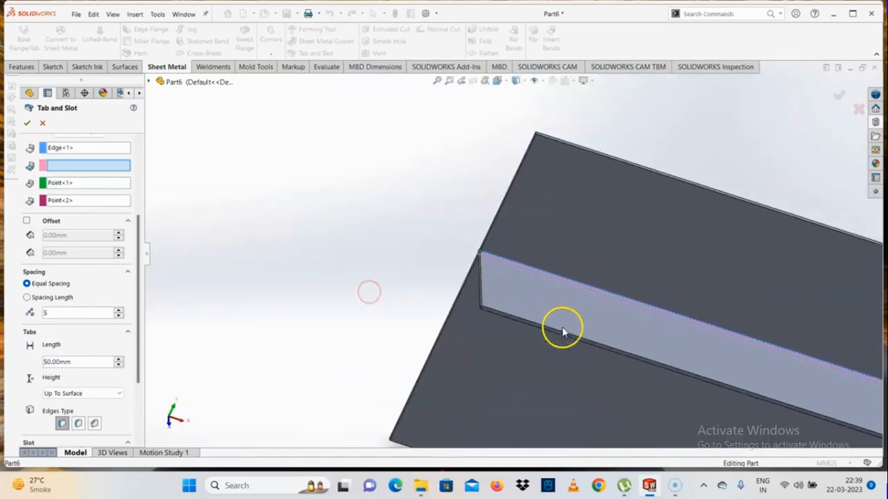
pyautogui.moveTo(563, 330); pyautogui.dragTo(504, 275, button='middle')
pyautogui.scroll(3, 504, 275)
pyautogui.scroll(-3, 622, 287)
pyautogui.moveTo(622, 287); pyautogui.dragTo(610, 195, button='middle')
pyautogui.scroll(2, 610, 233)
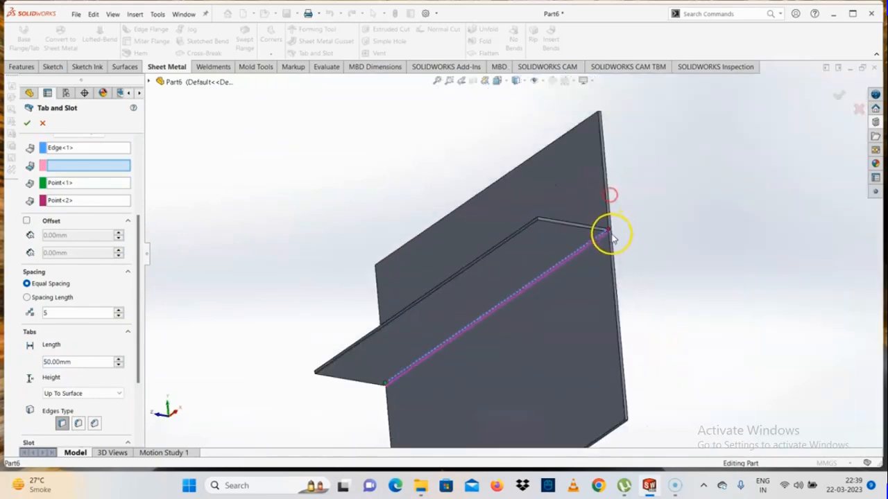